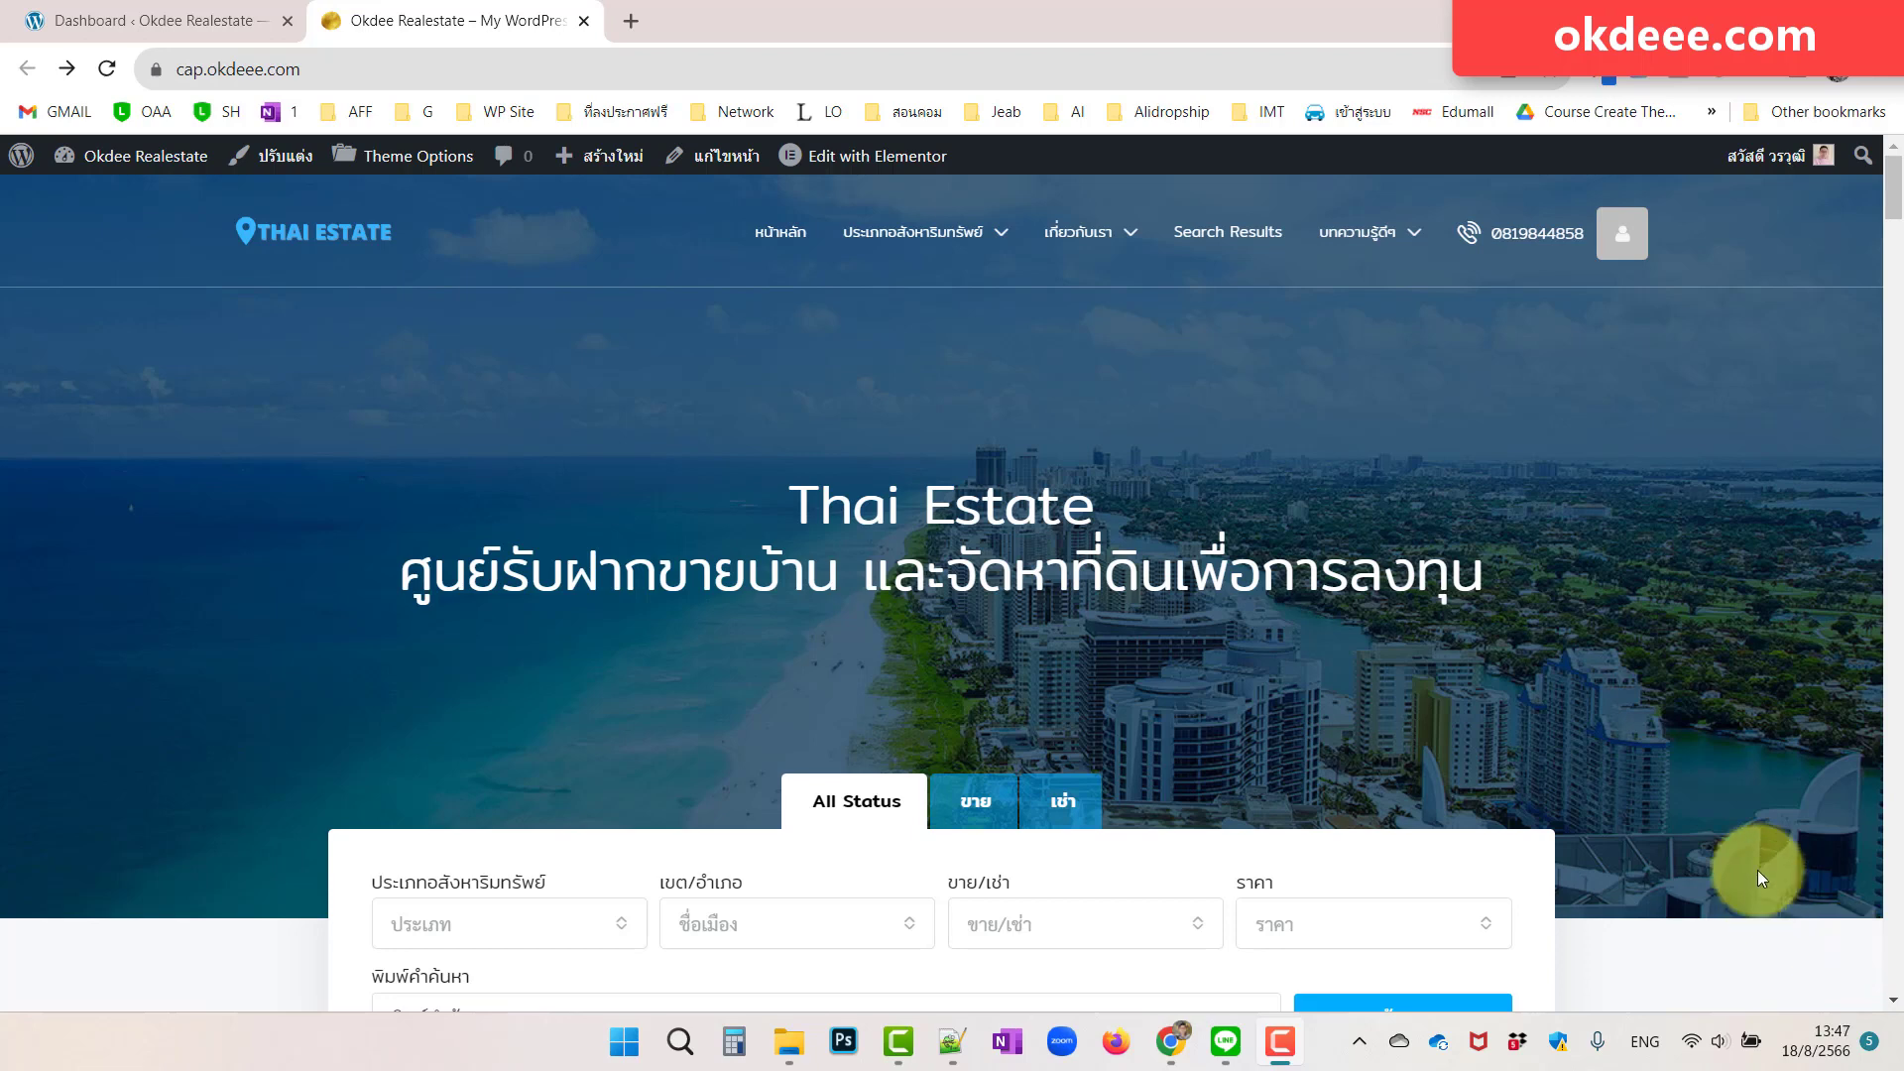
- Open the site's account menu, and open the Dashboard Menu labels under the theme's Translation options in the WordPress admin
click(1621, 233)
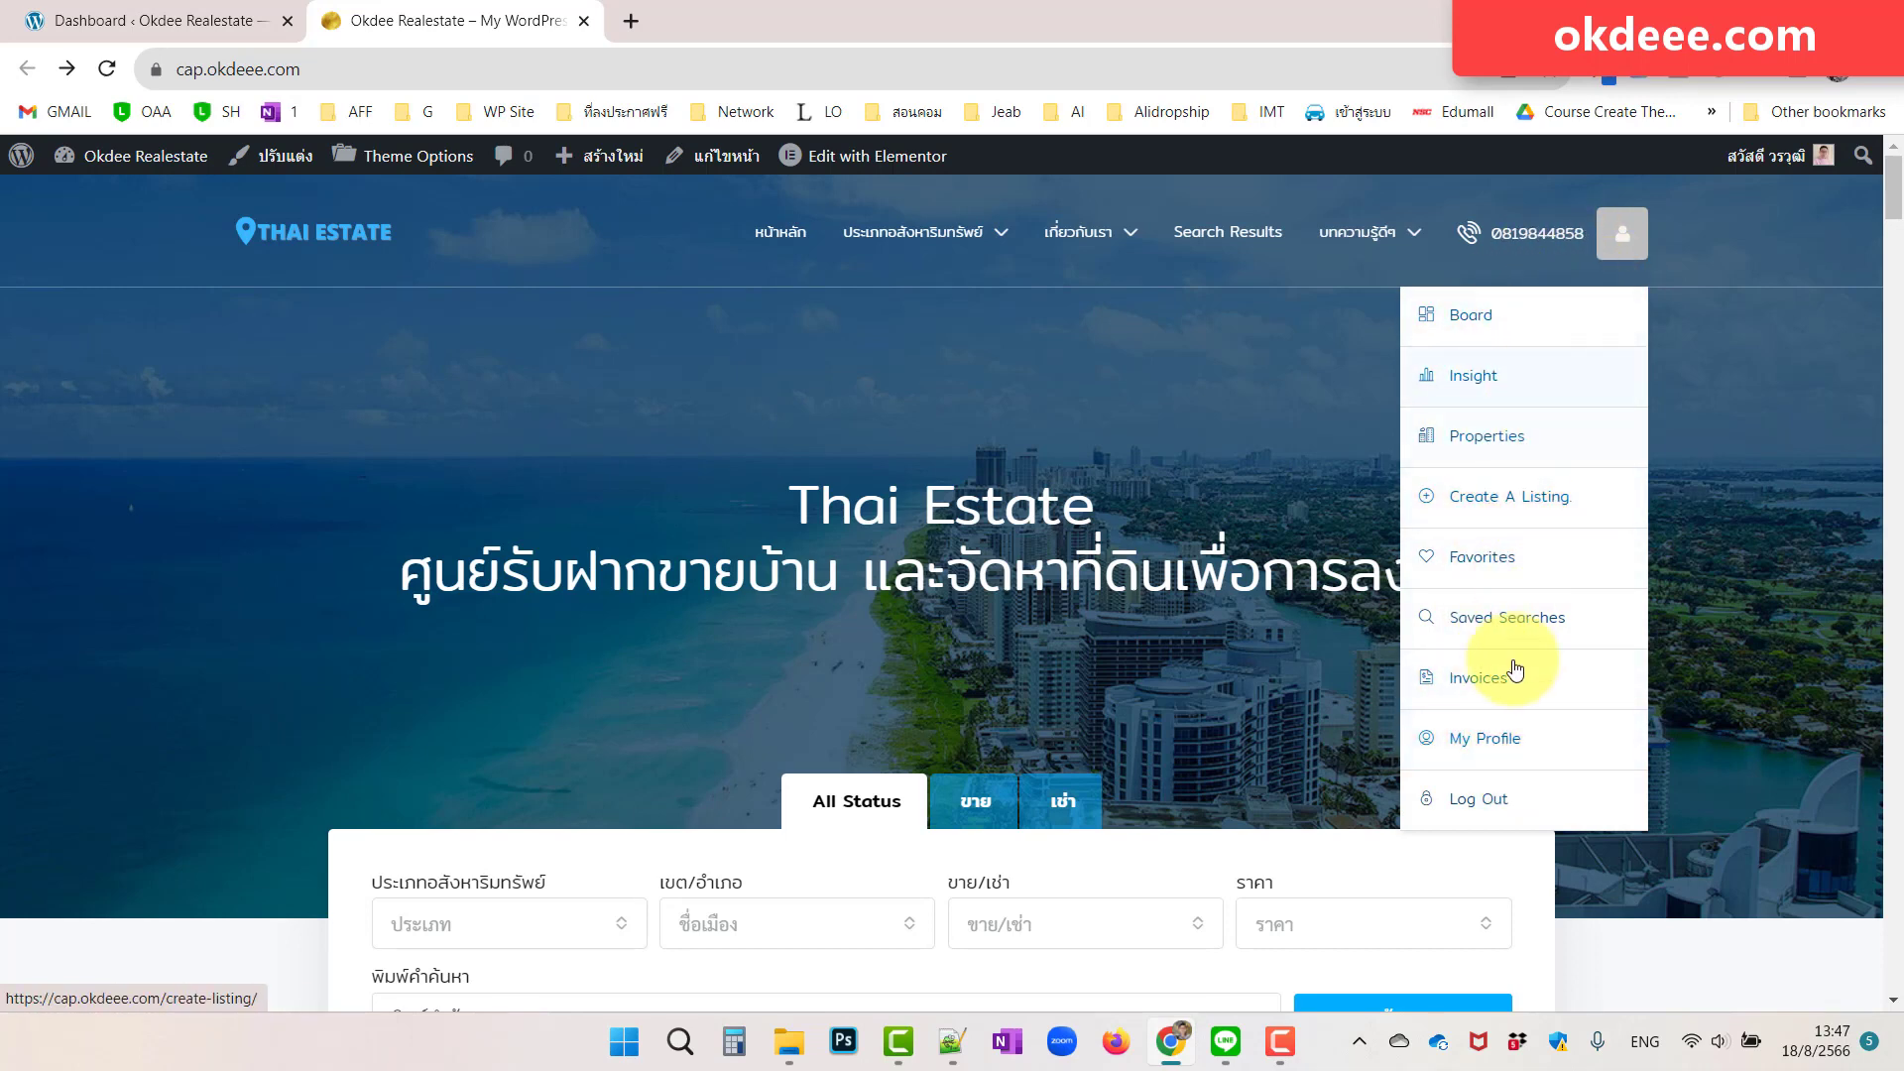
click(204, 20)
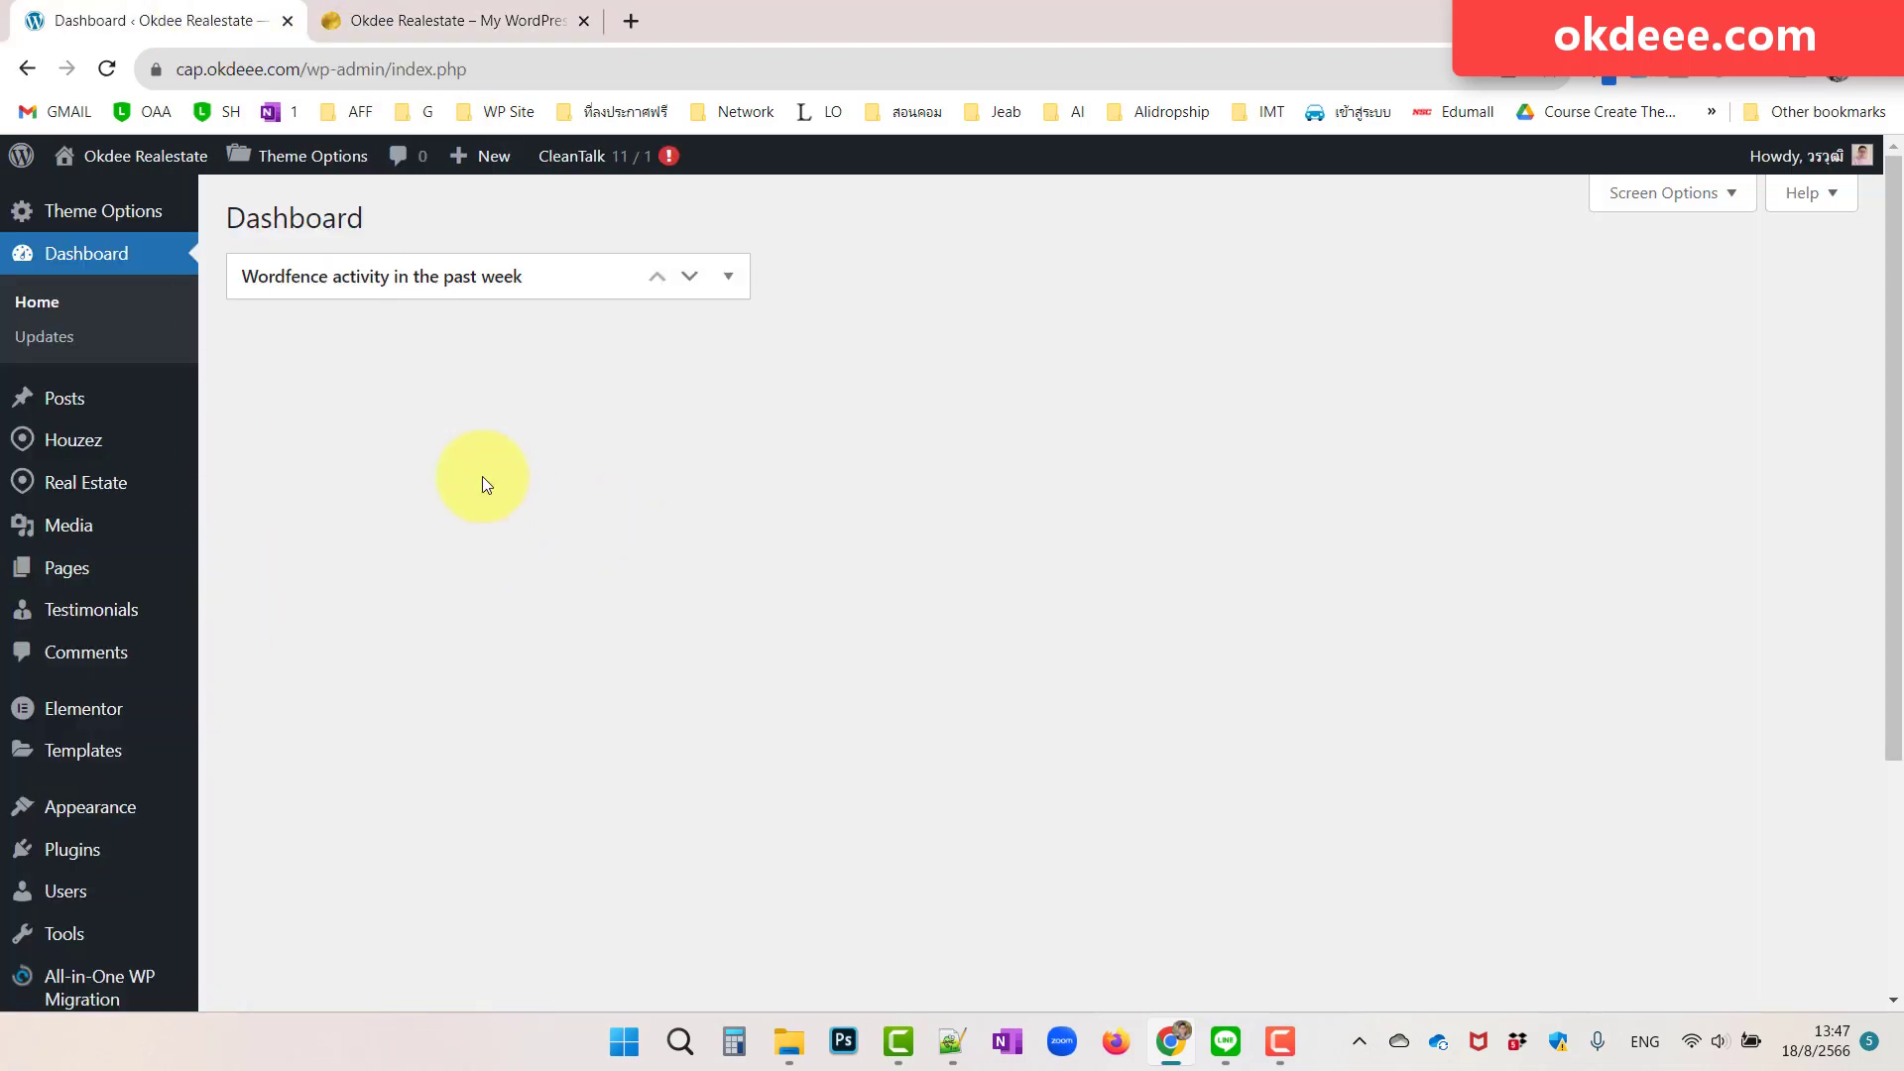
mouse_move(77, 209)
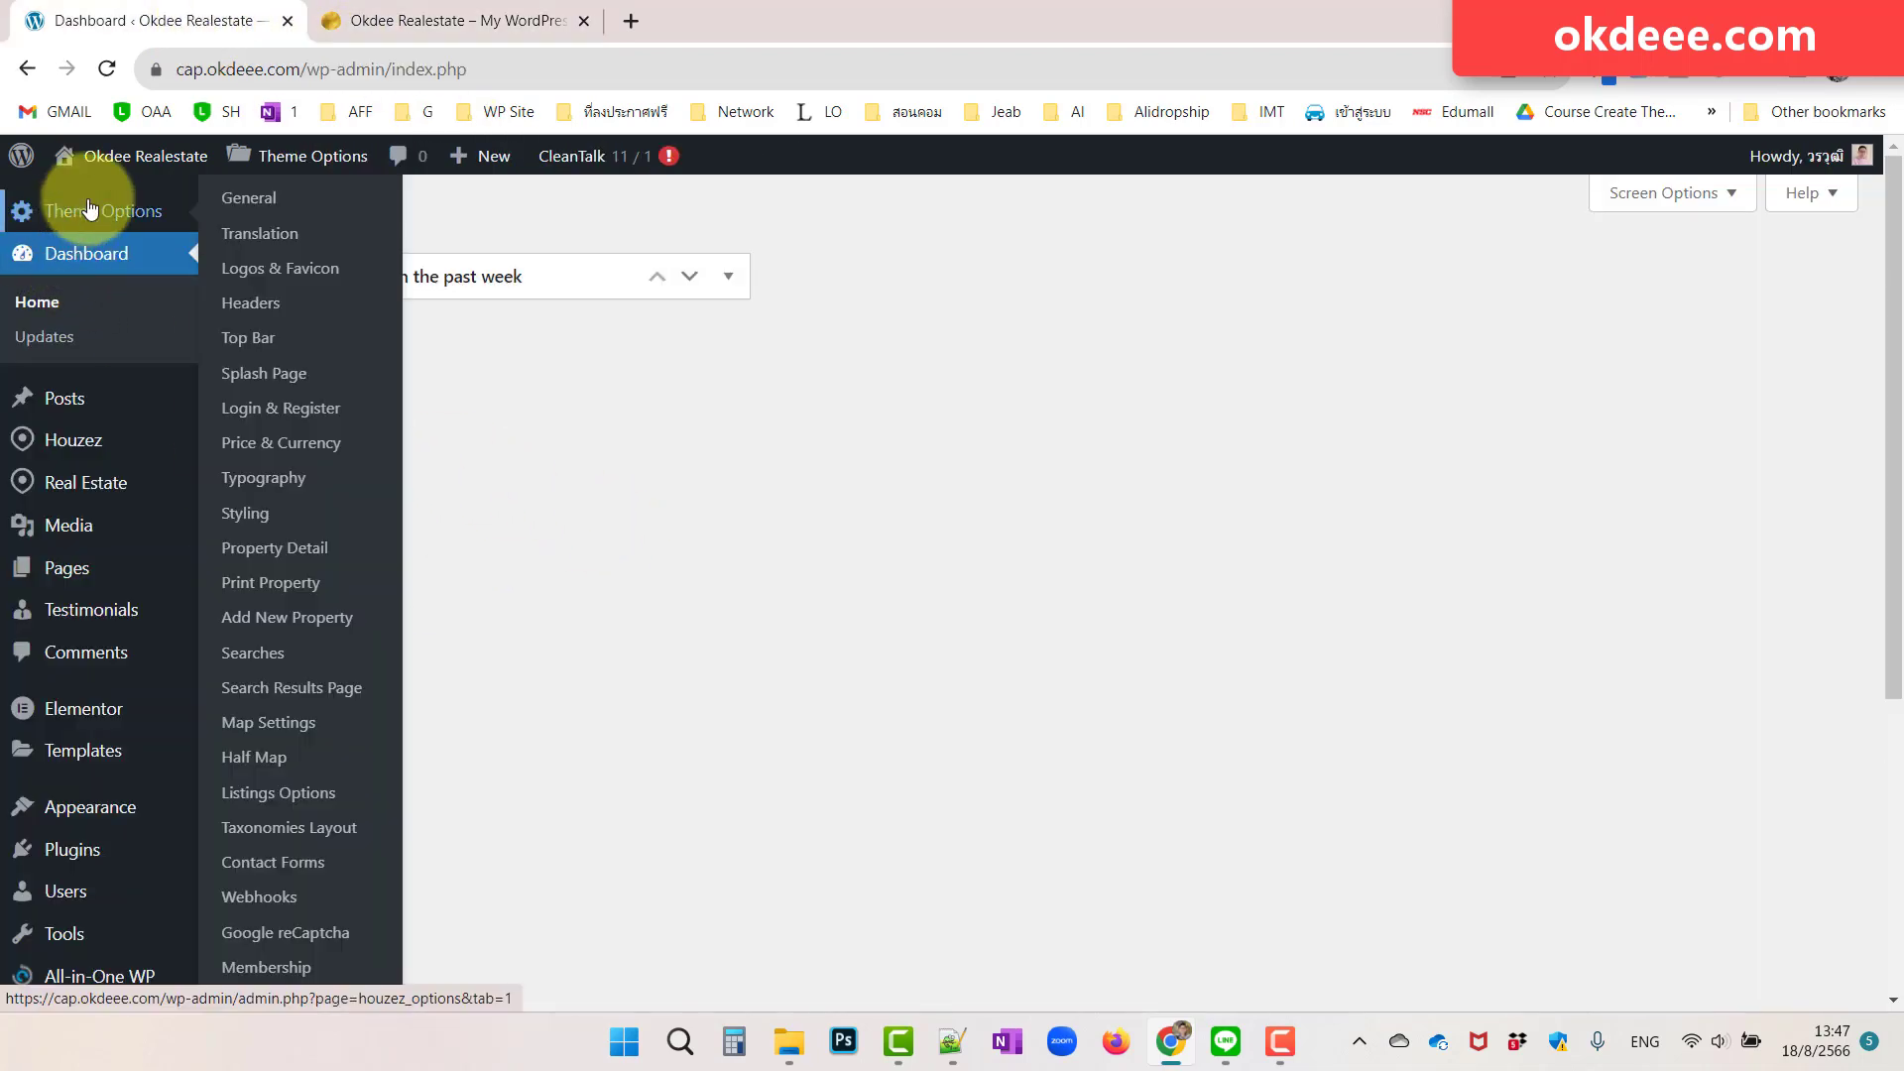
click(277, 238)
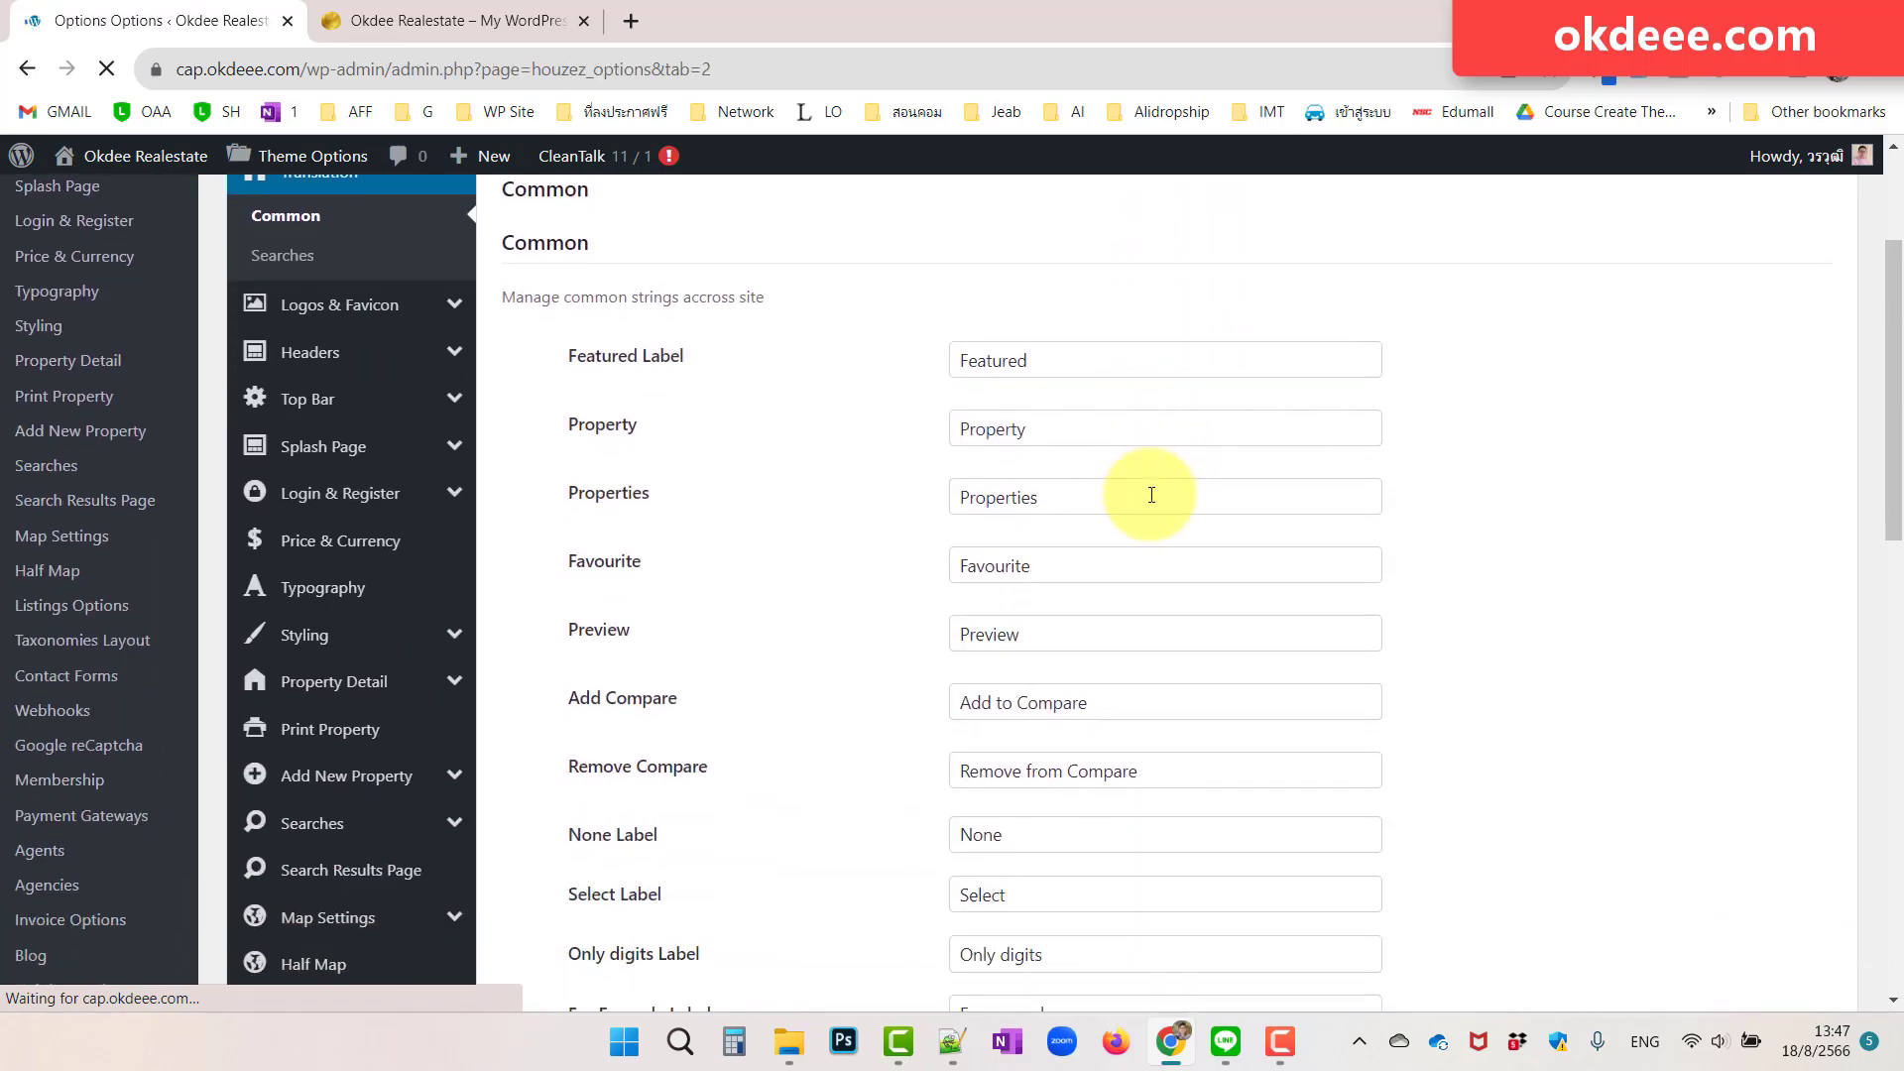
scroll(318, 460, down, 1)
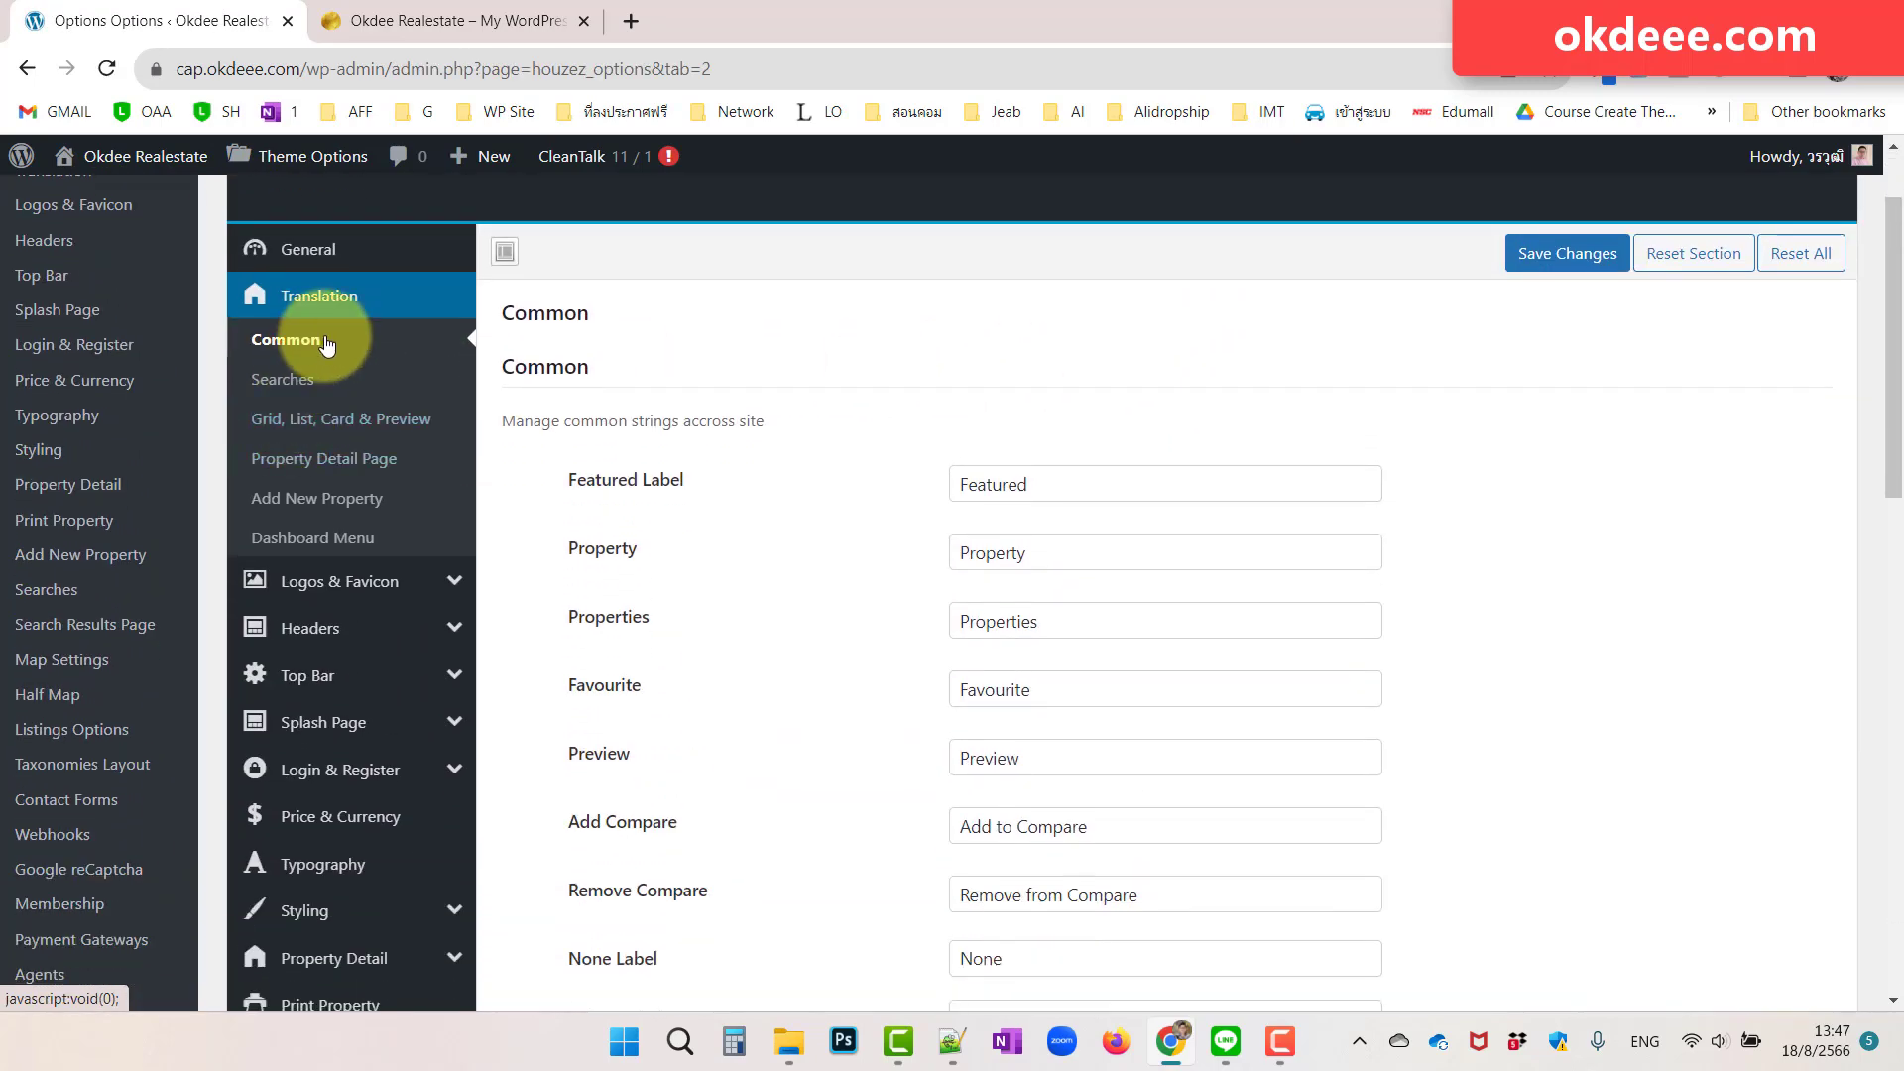
click(323, 545)
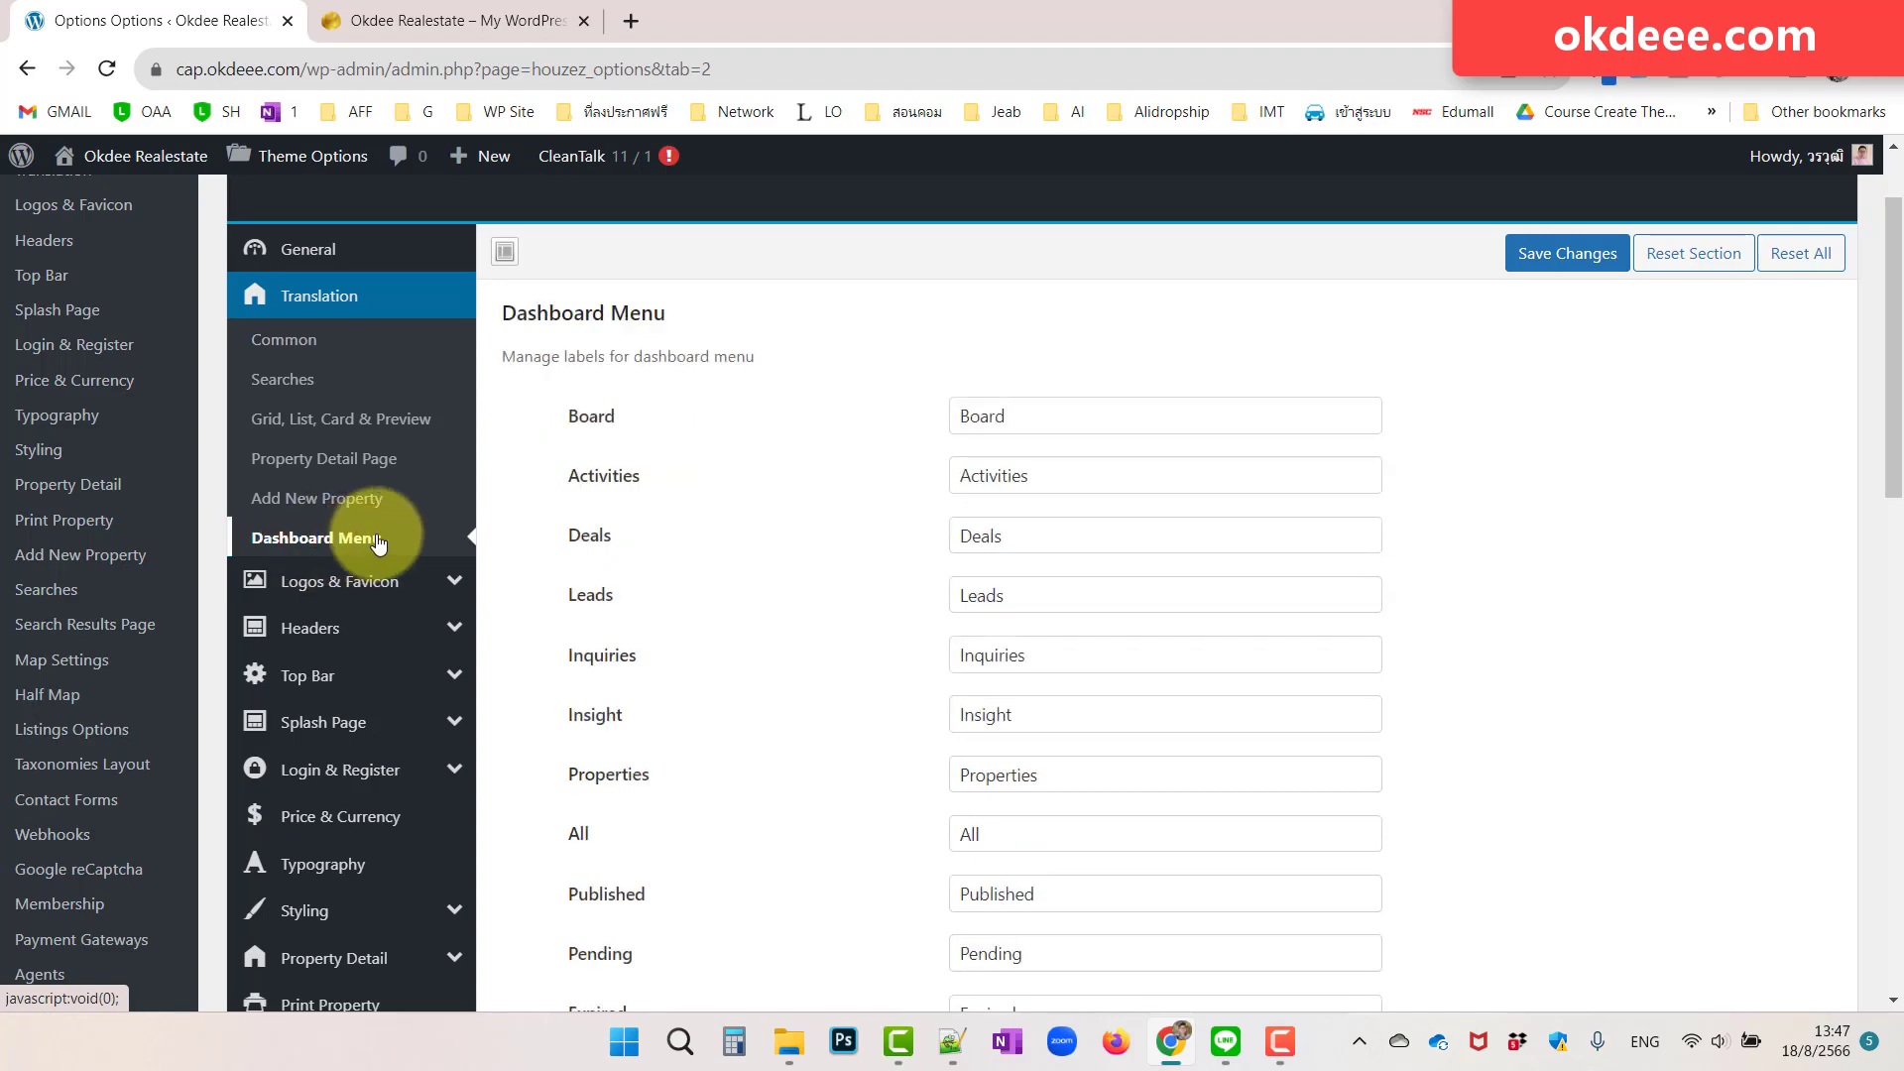
- Set the Create a Listing label of the dashboard menu to "Create a Listing.+" and save the changes
click(436, 44)
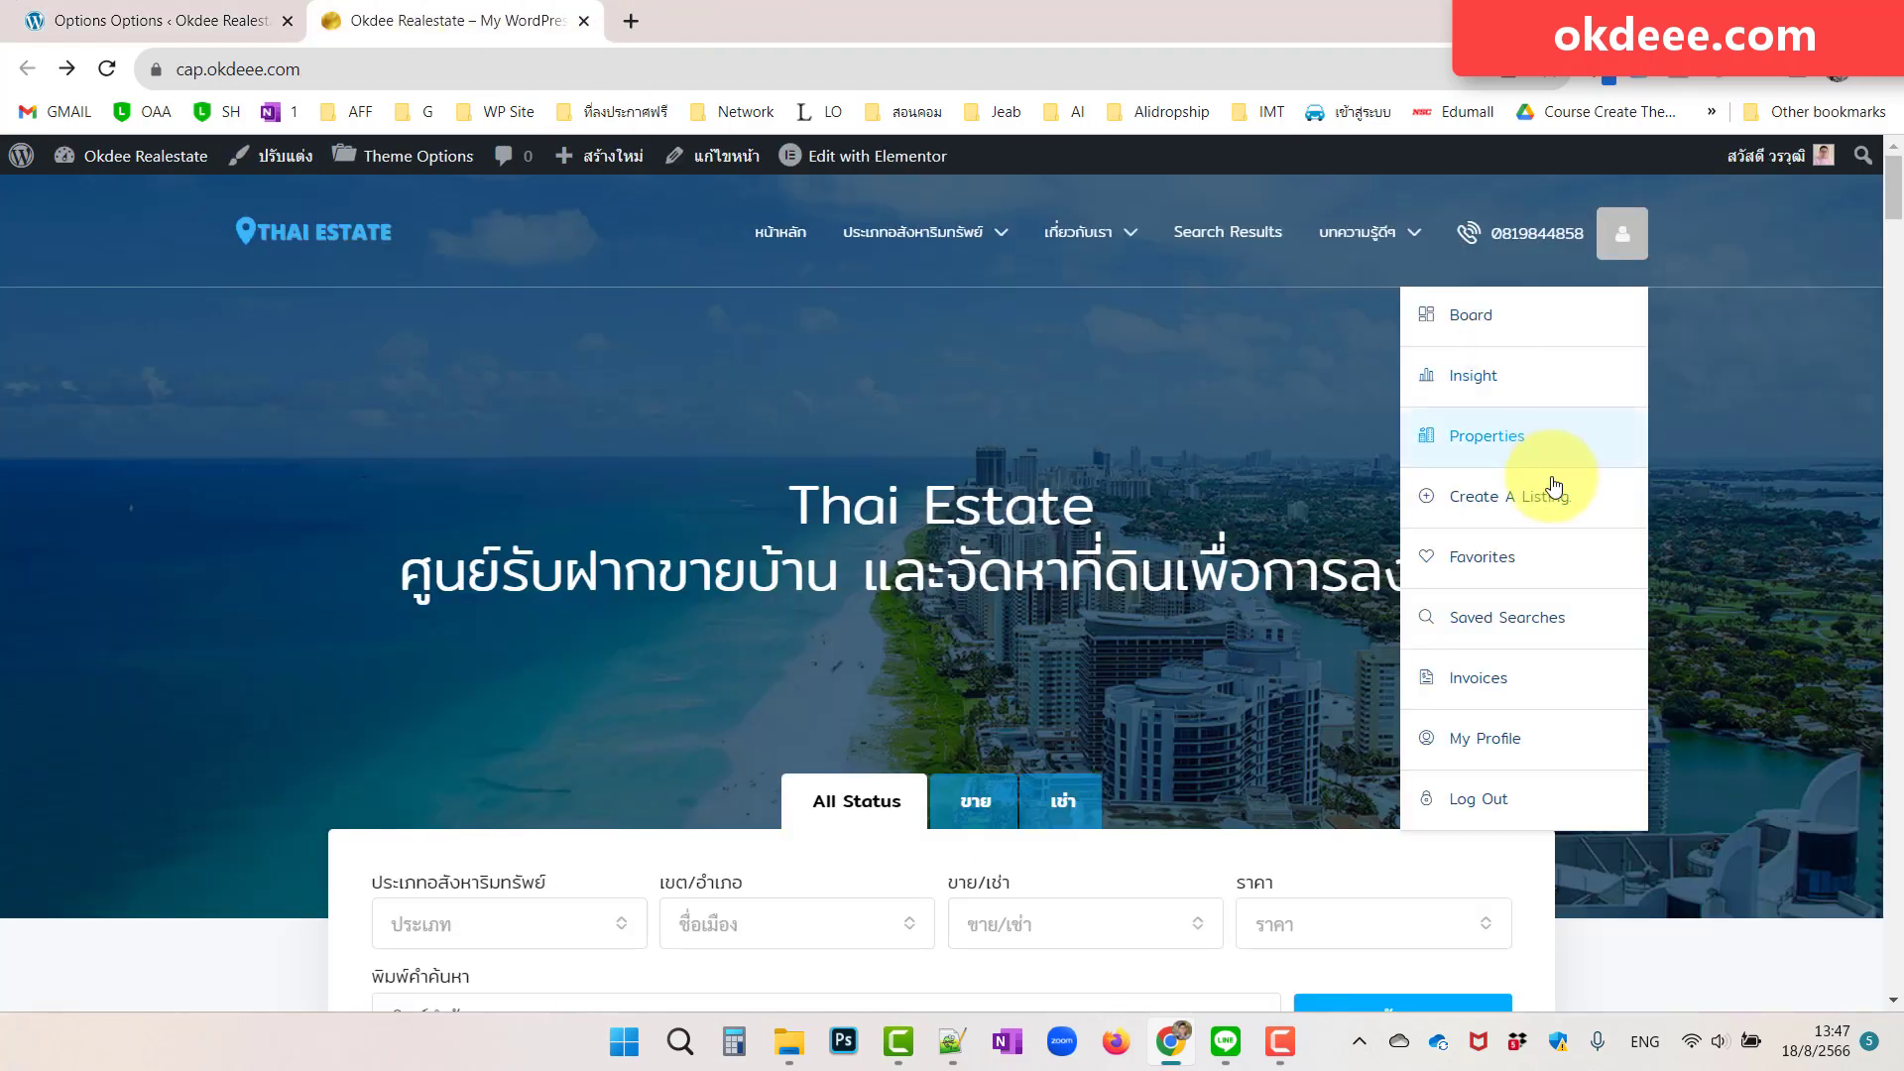
click(169, 20)
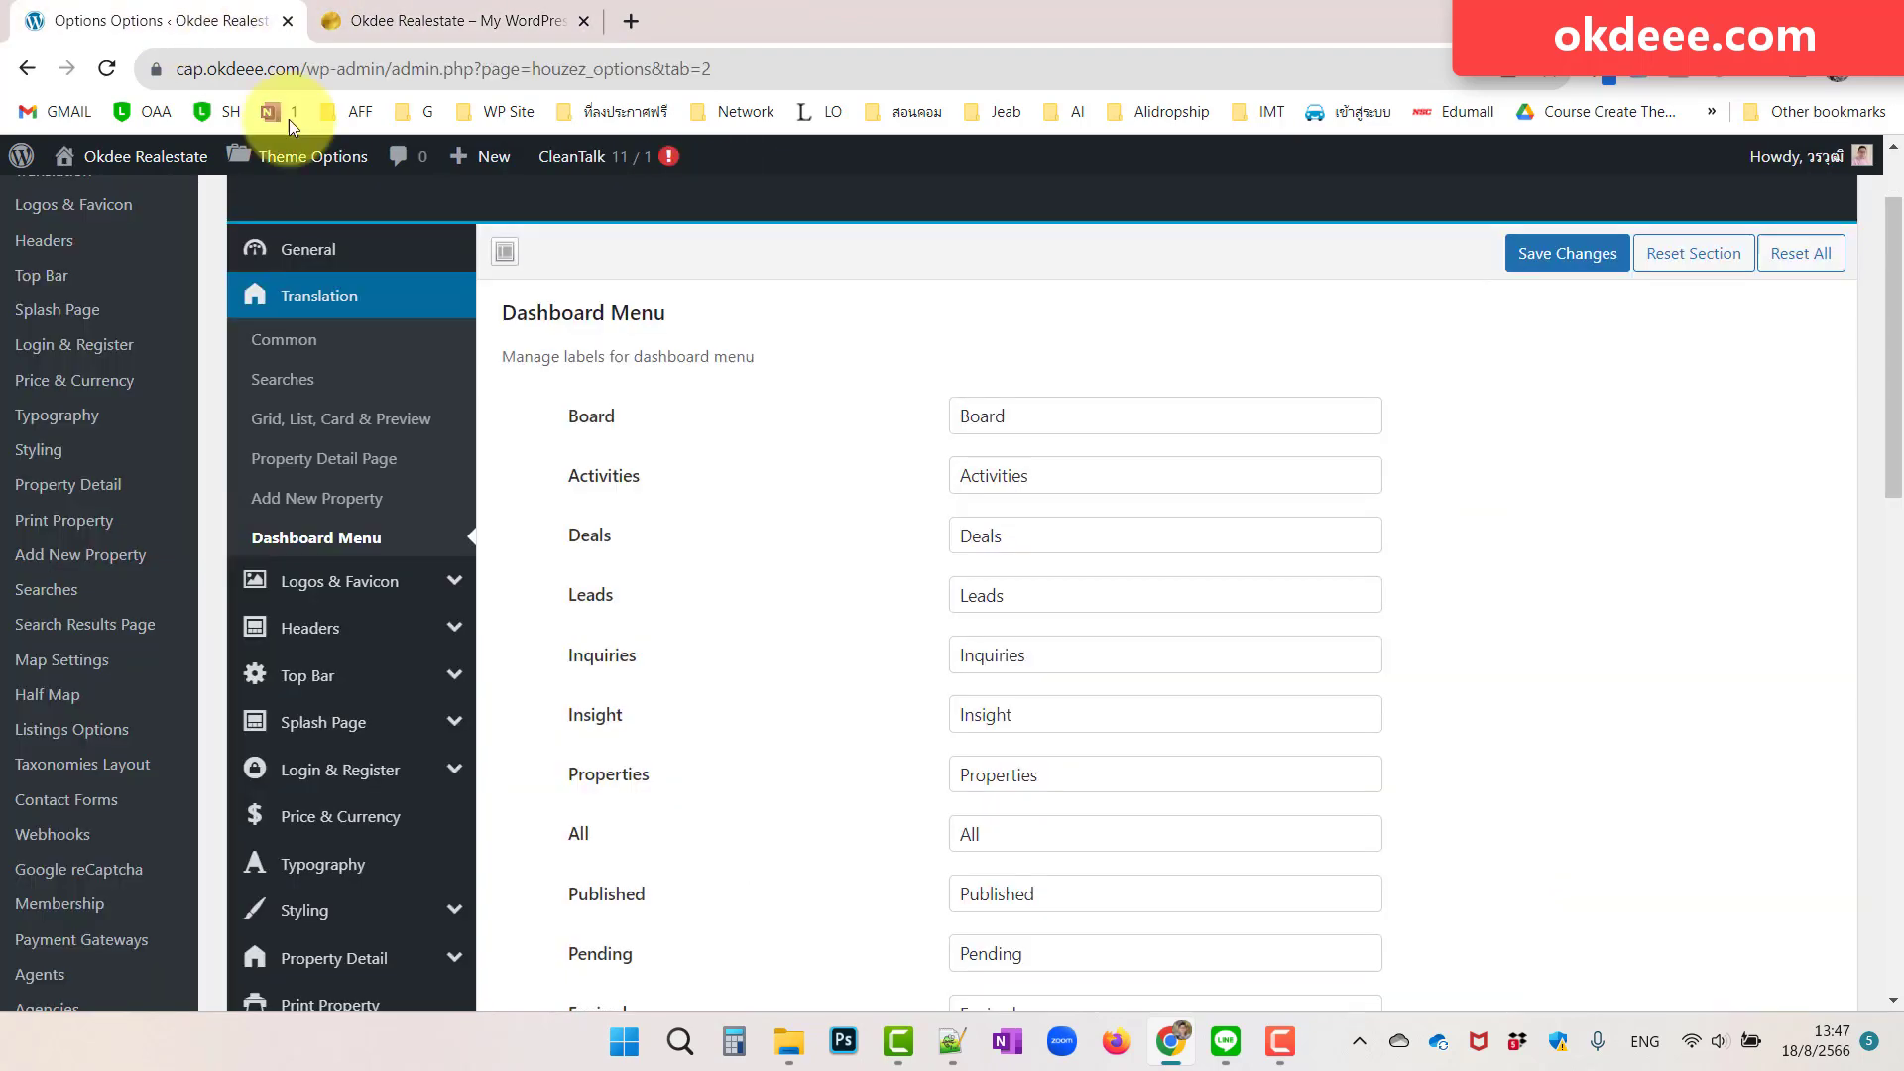
scroll(1129, 531, down, 3)
scroll(821, 587, down, 3)
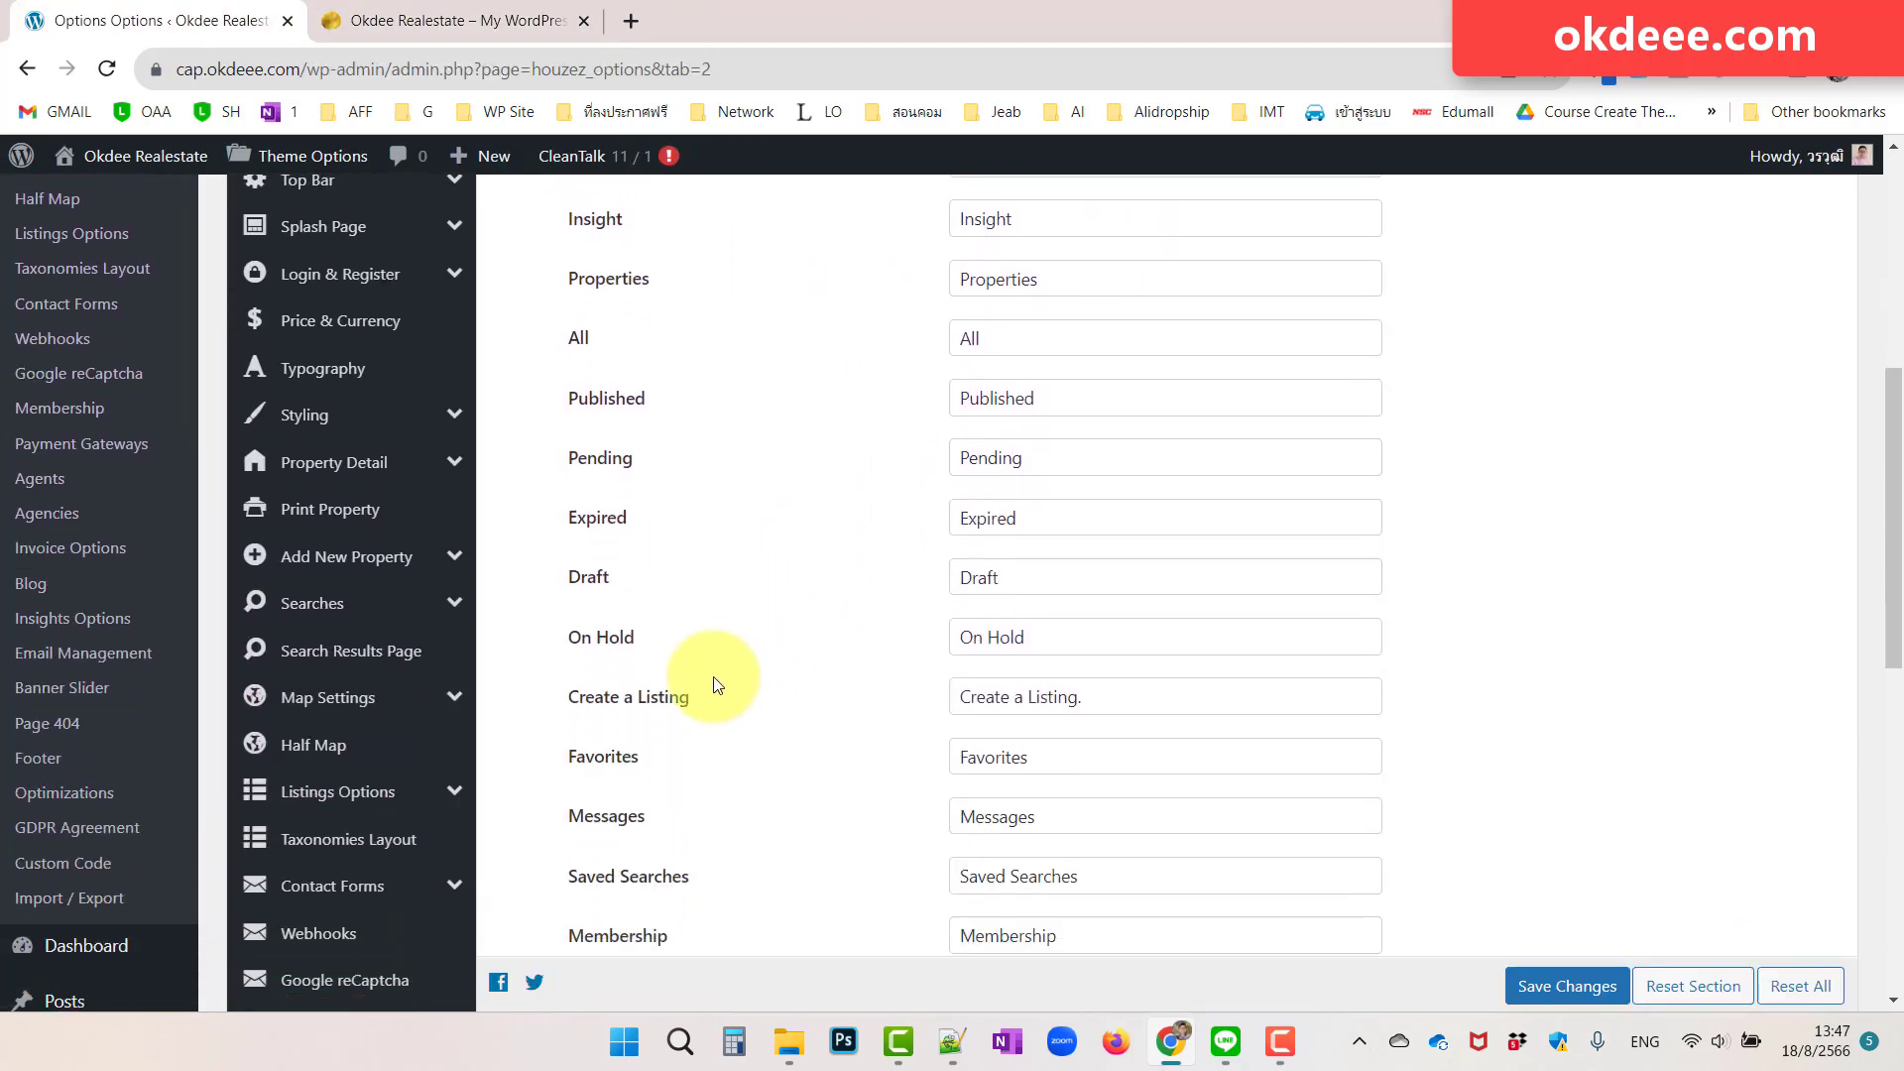
click(1161, 710)
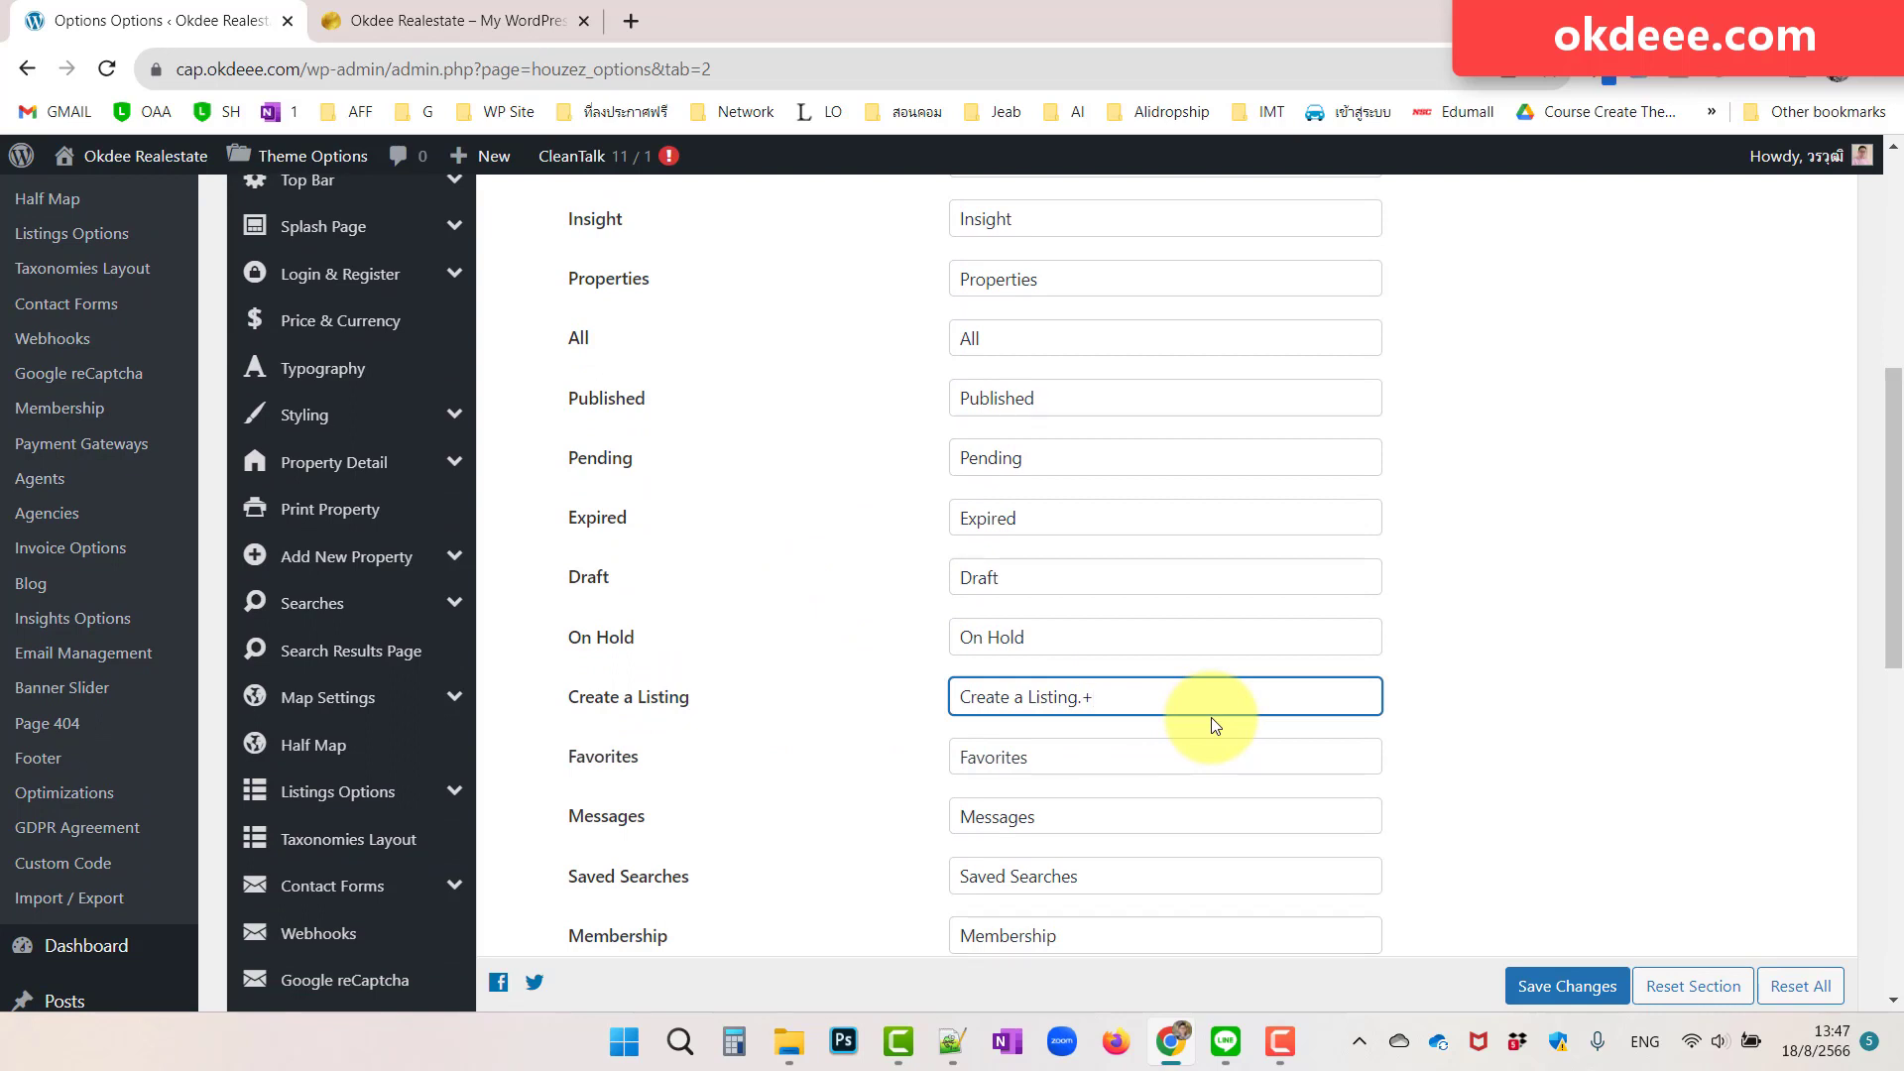
click(1563, 986)
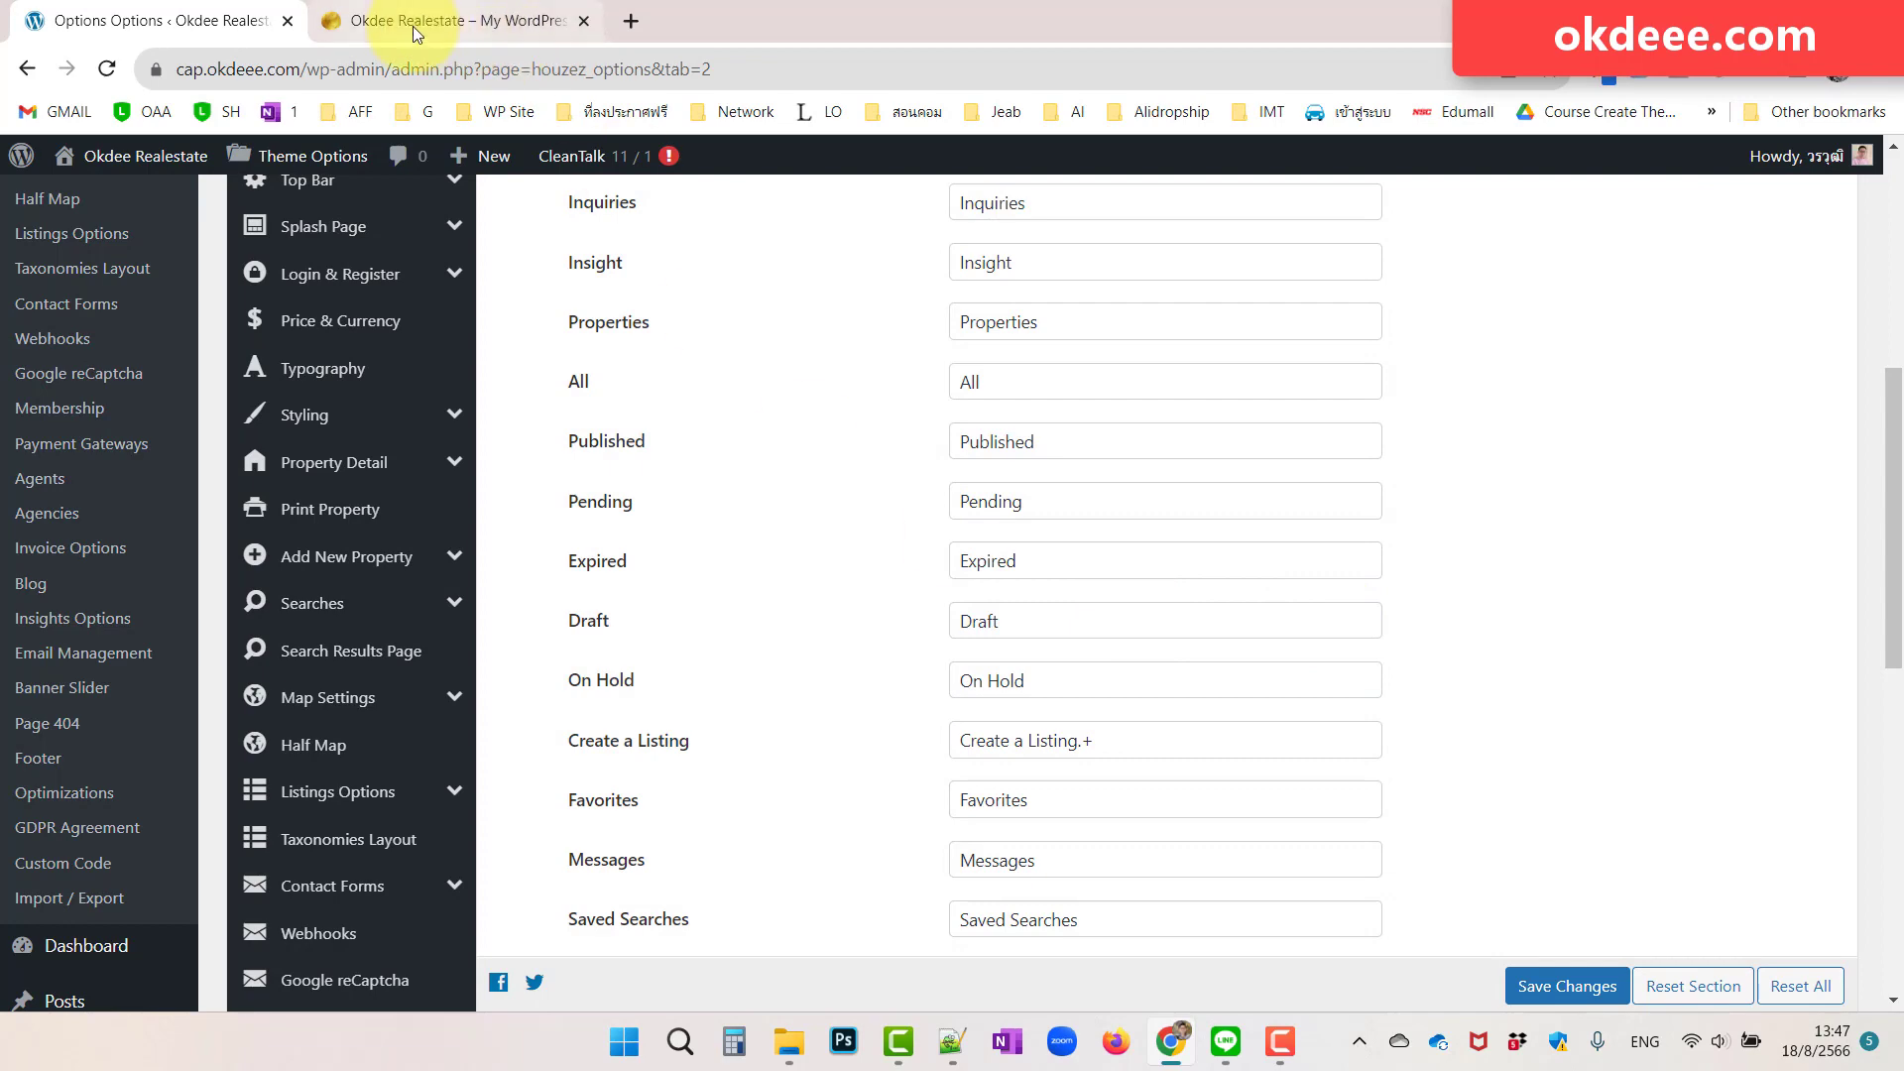
- Reload the site's home page and check the Create a Listing label in the account menu against the theme options
click(381, 21)
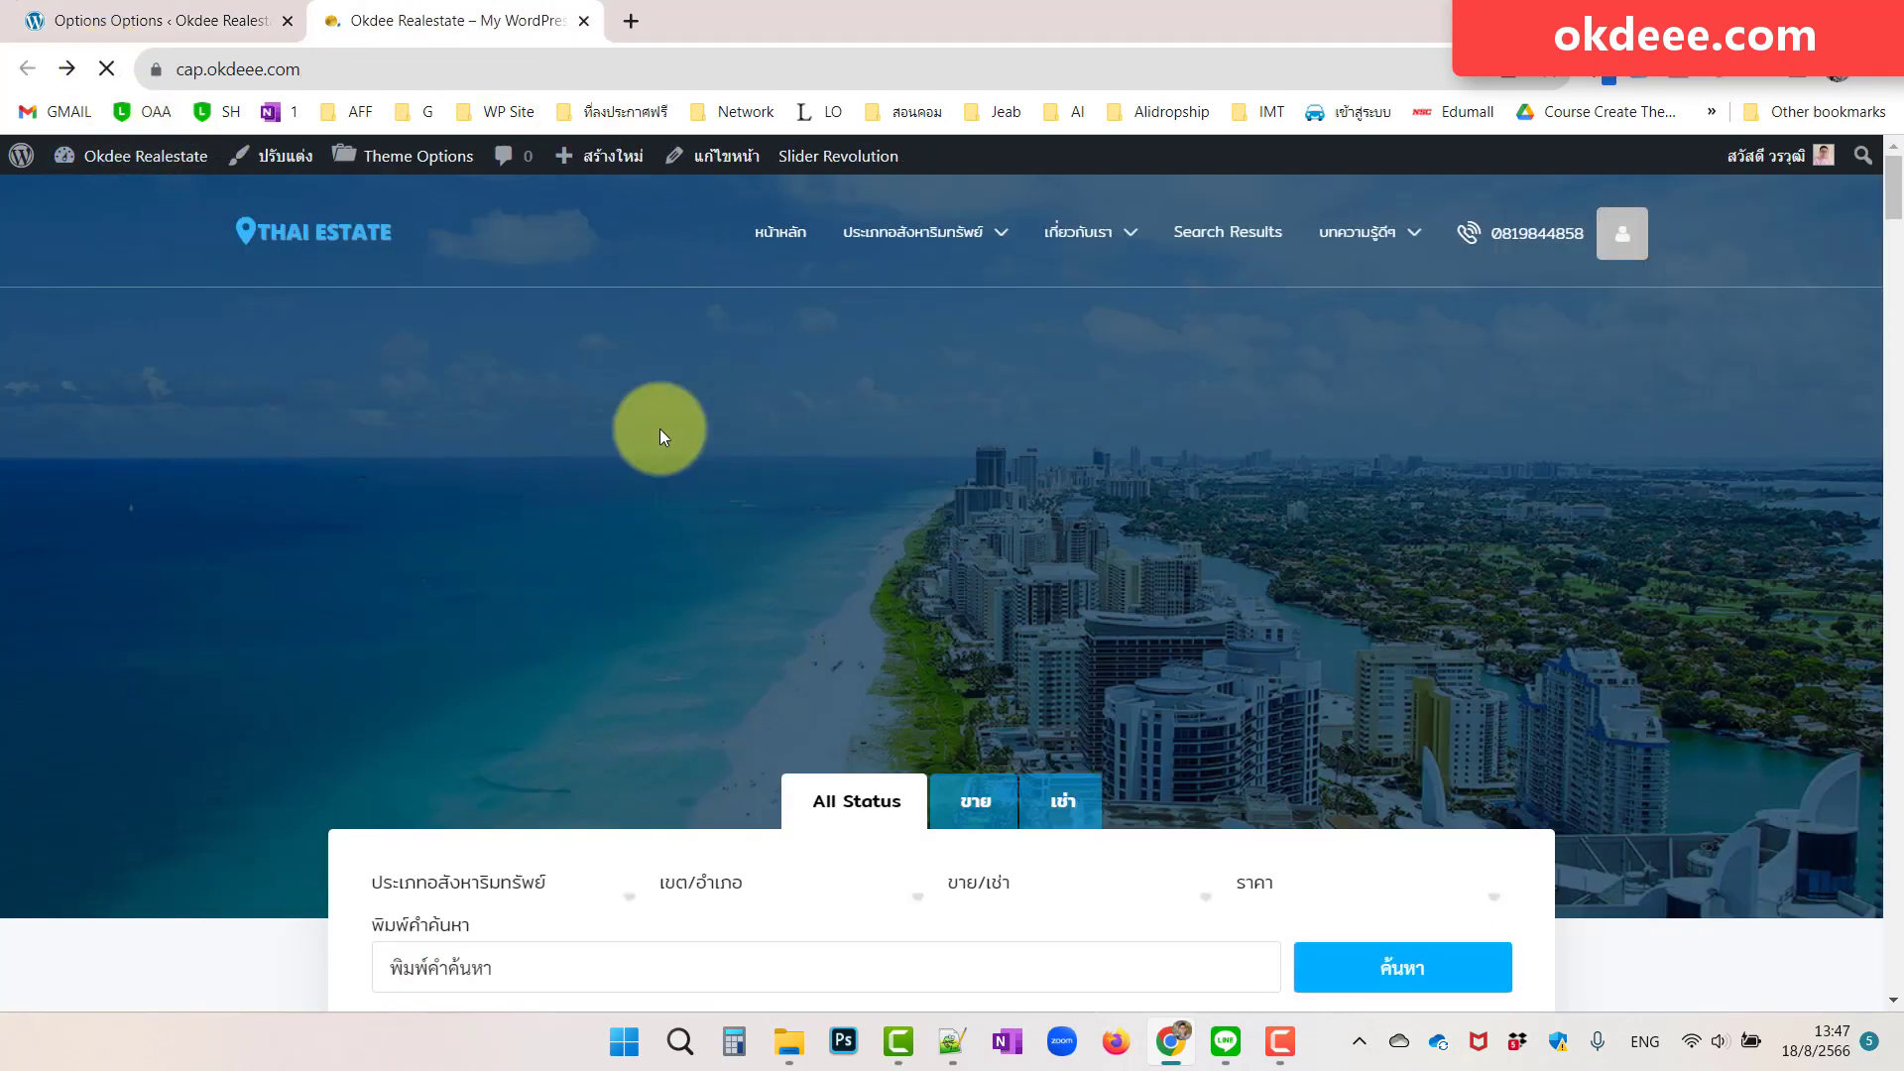
click(1637, 235)
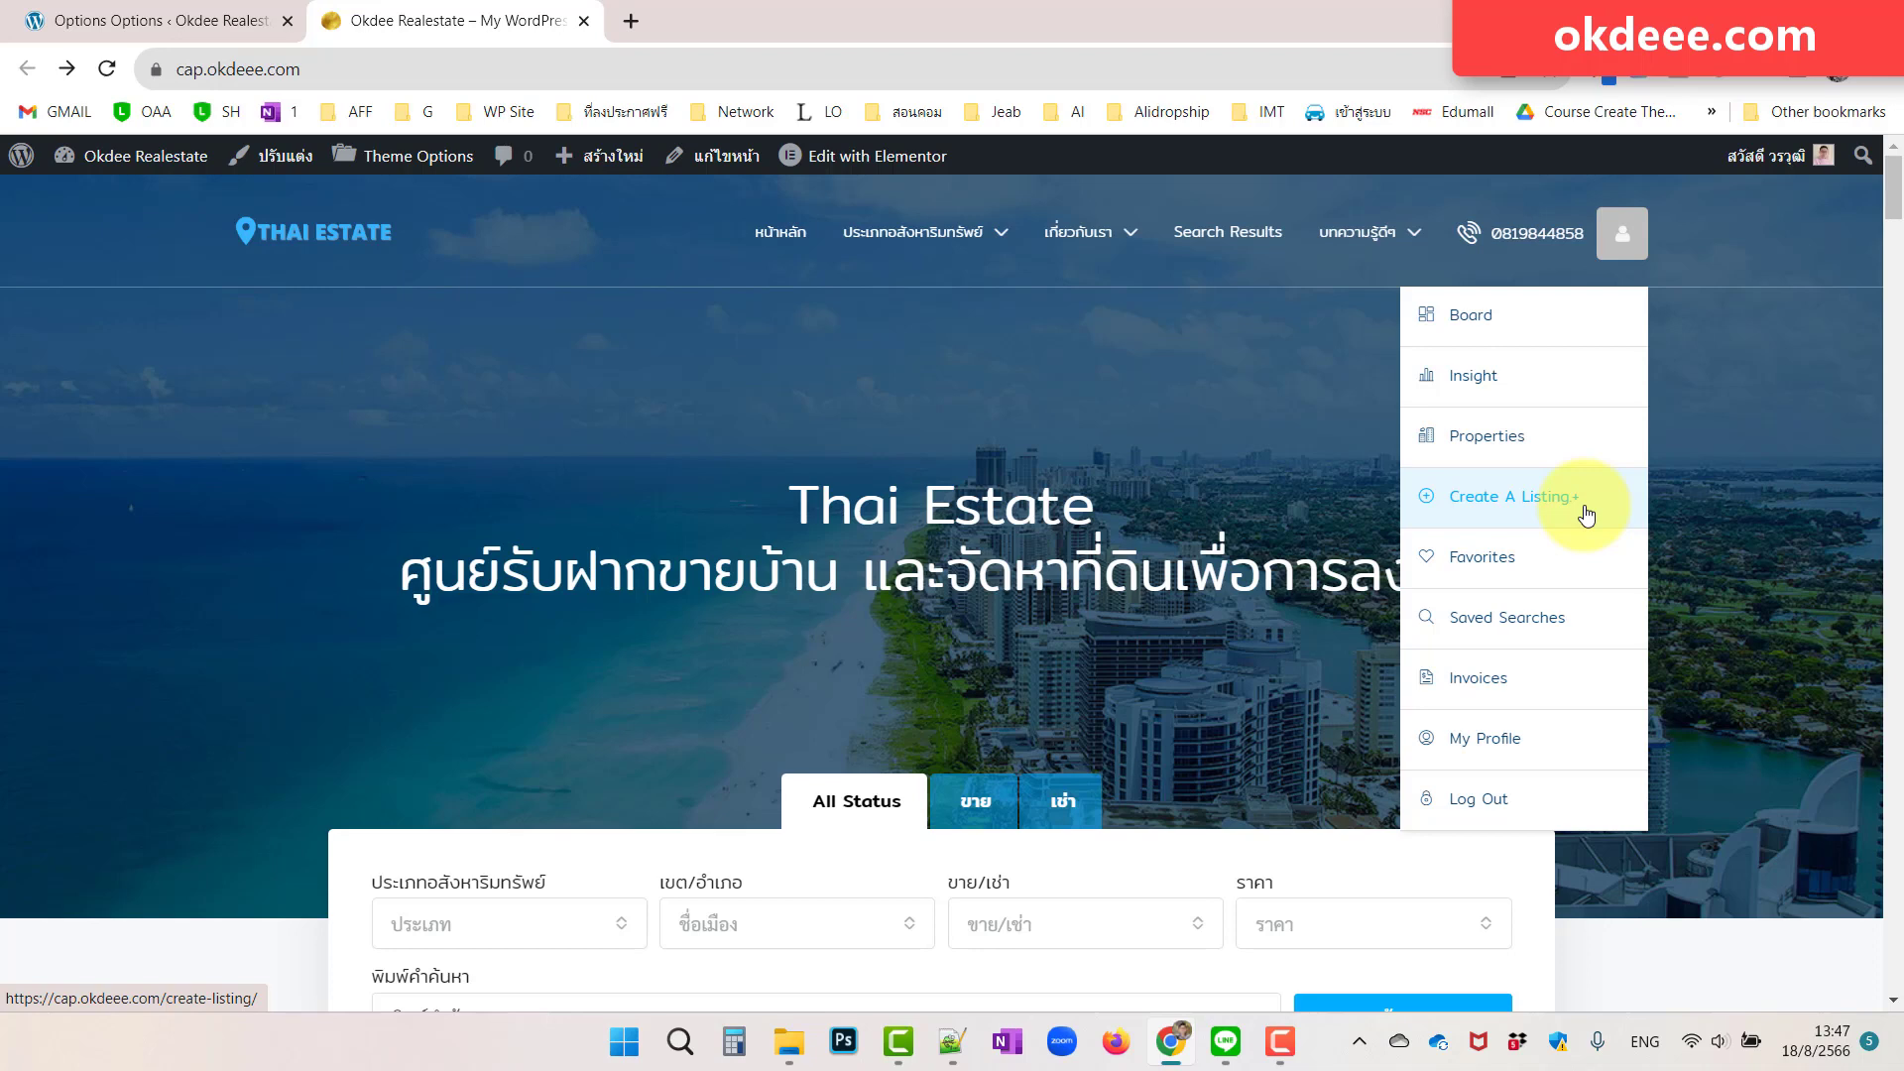
click(161, 24)
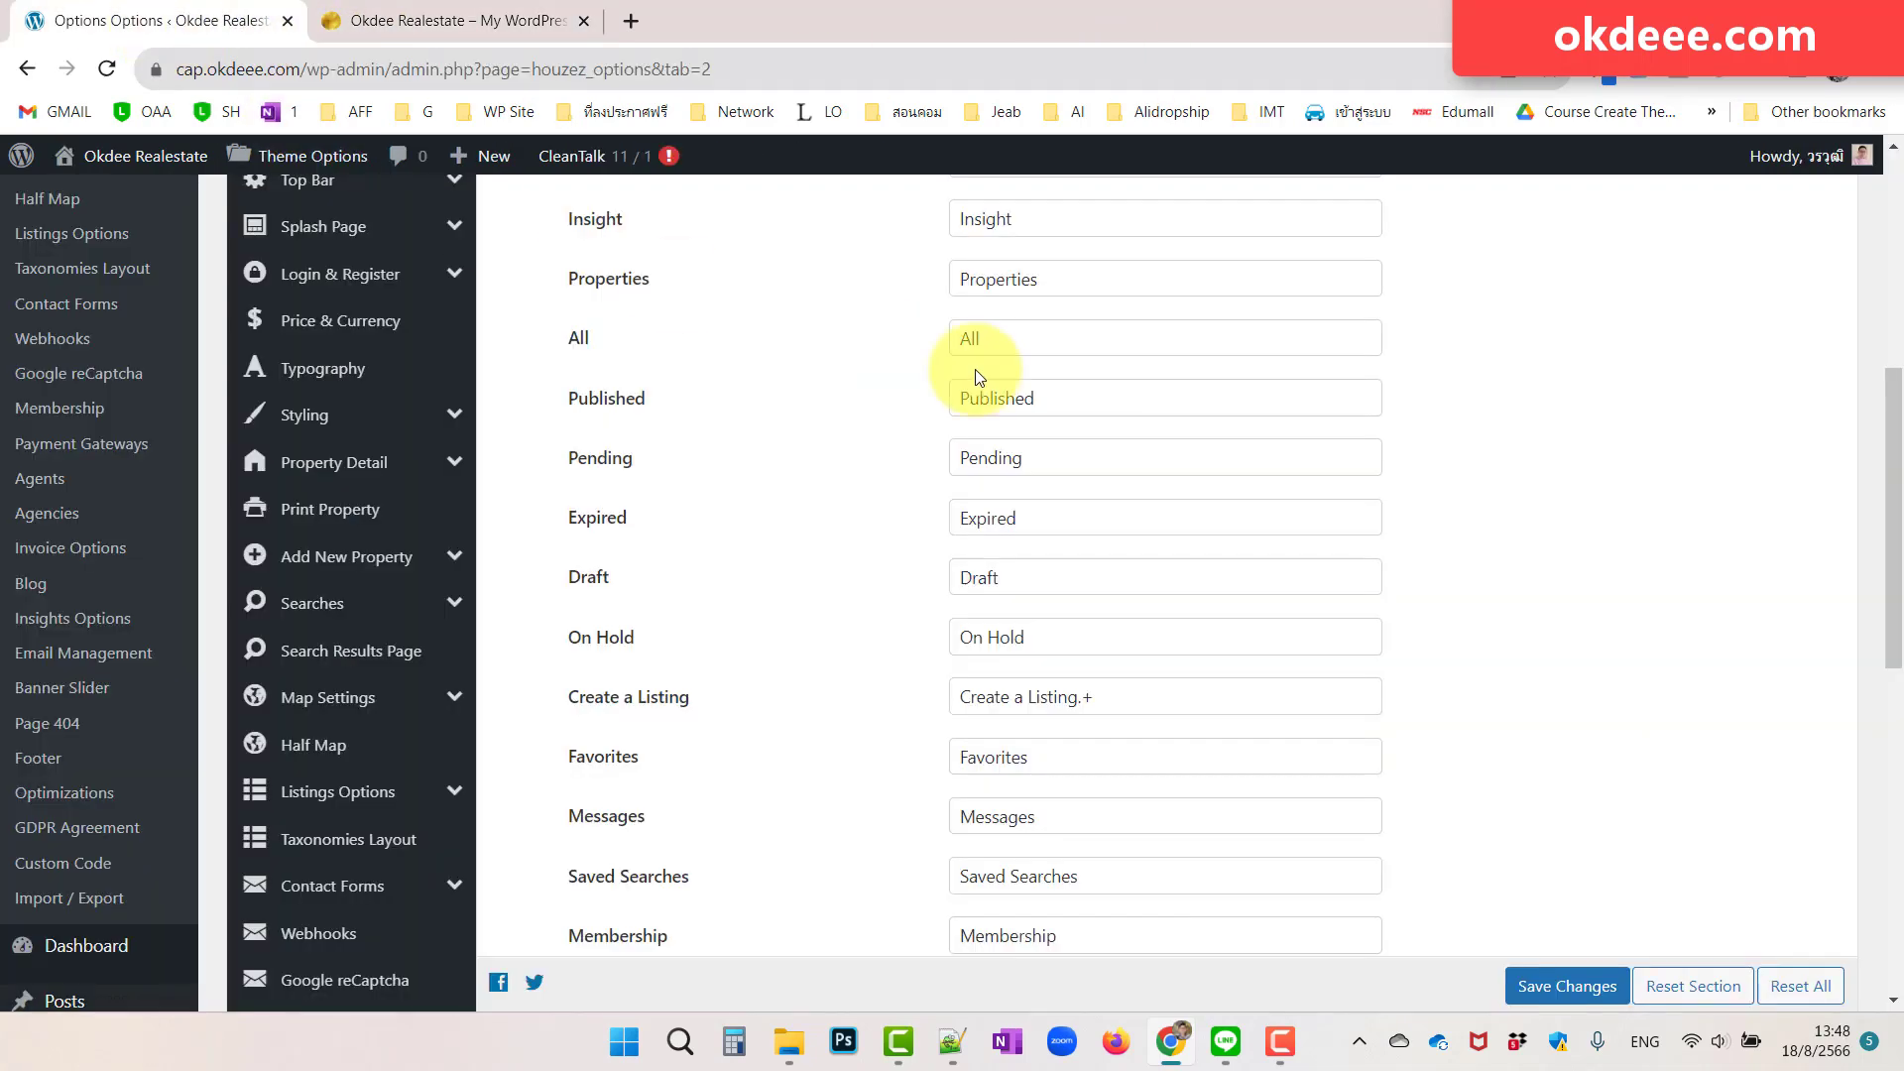
click(552, 21)
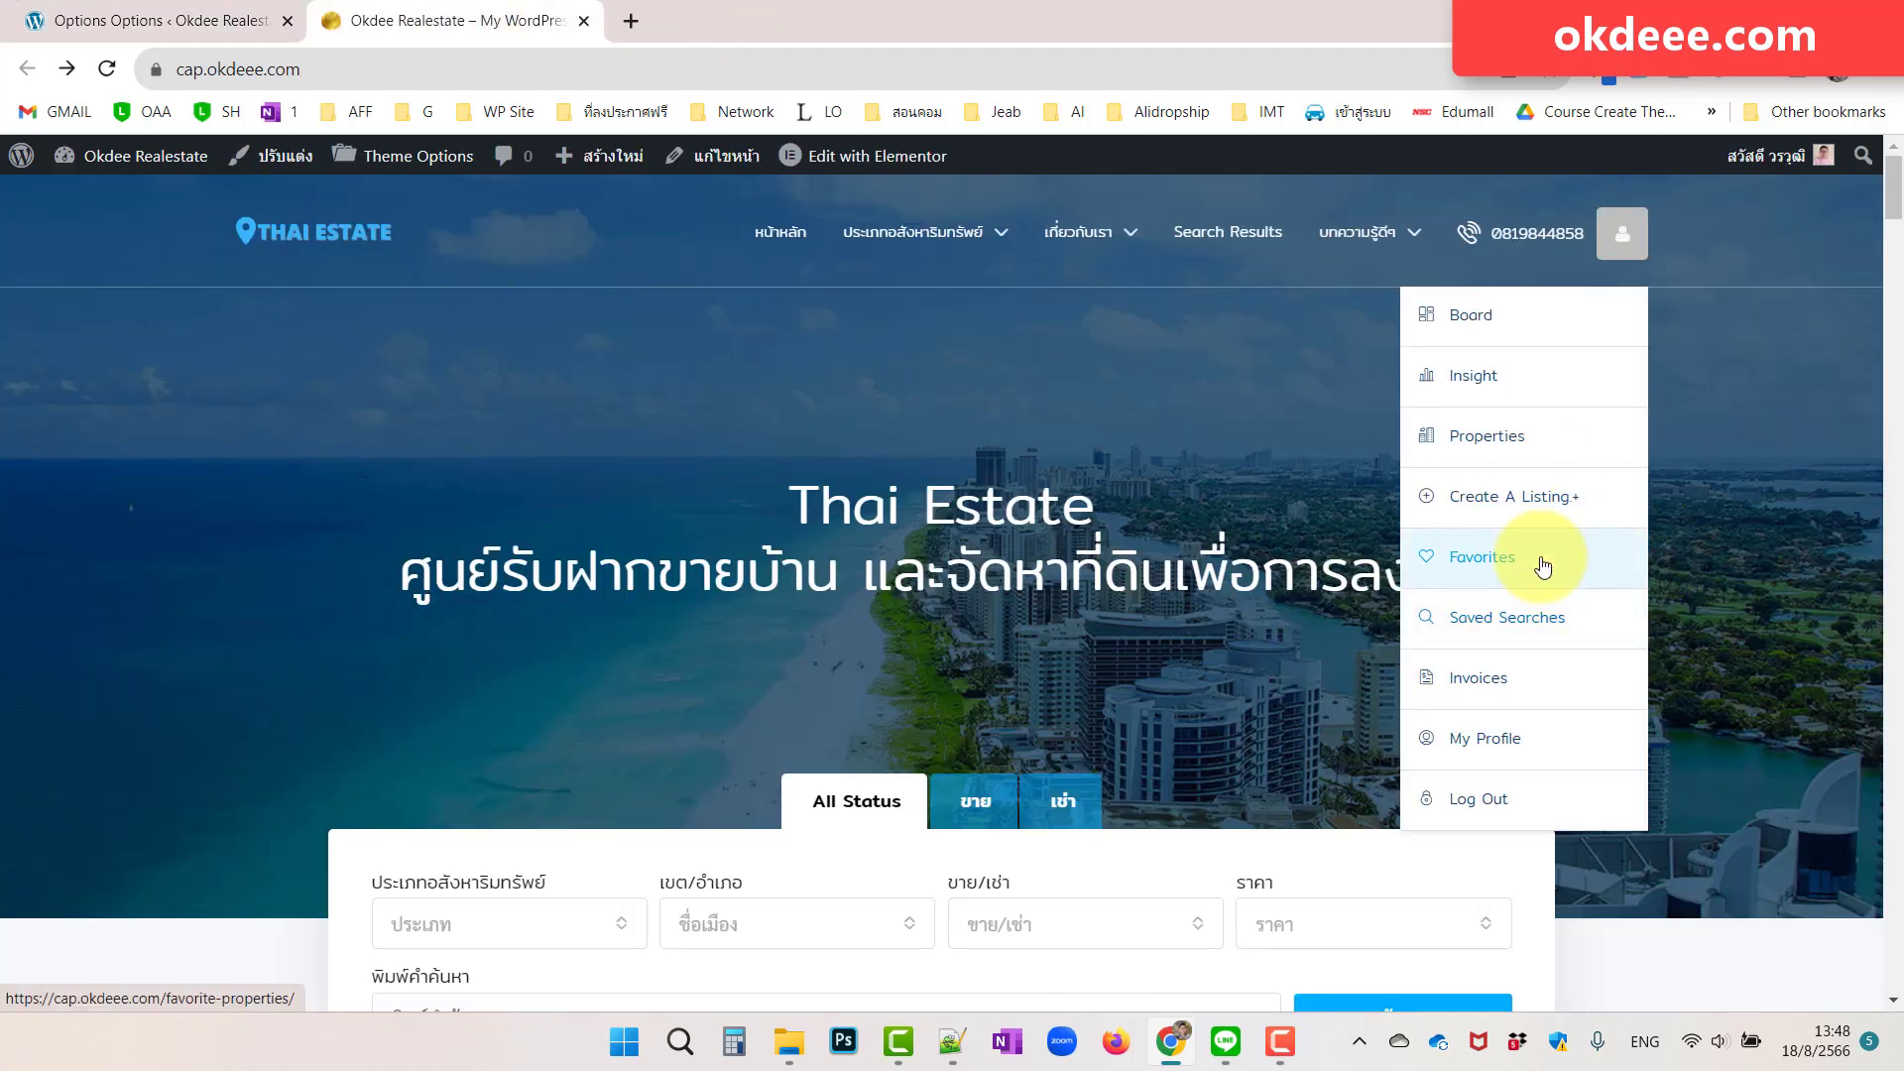
- Open the front-end listing creation page from the account menu and examine its Description section title
click(1532, 500)
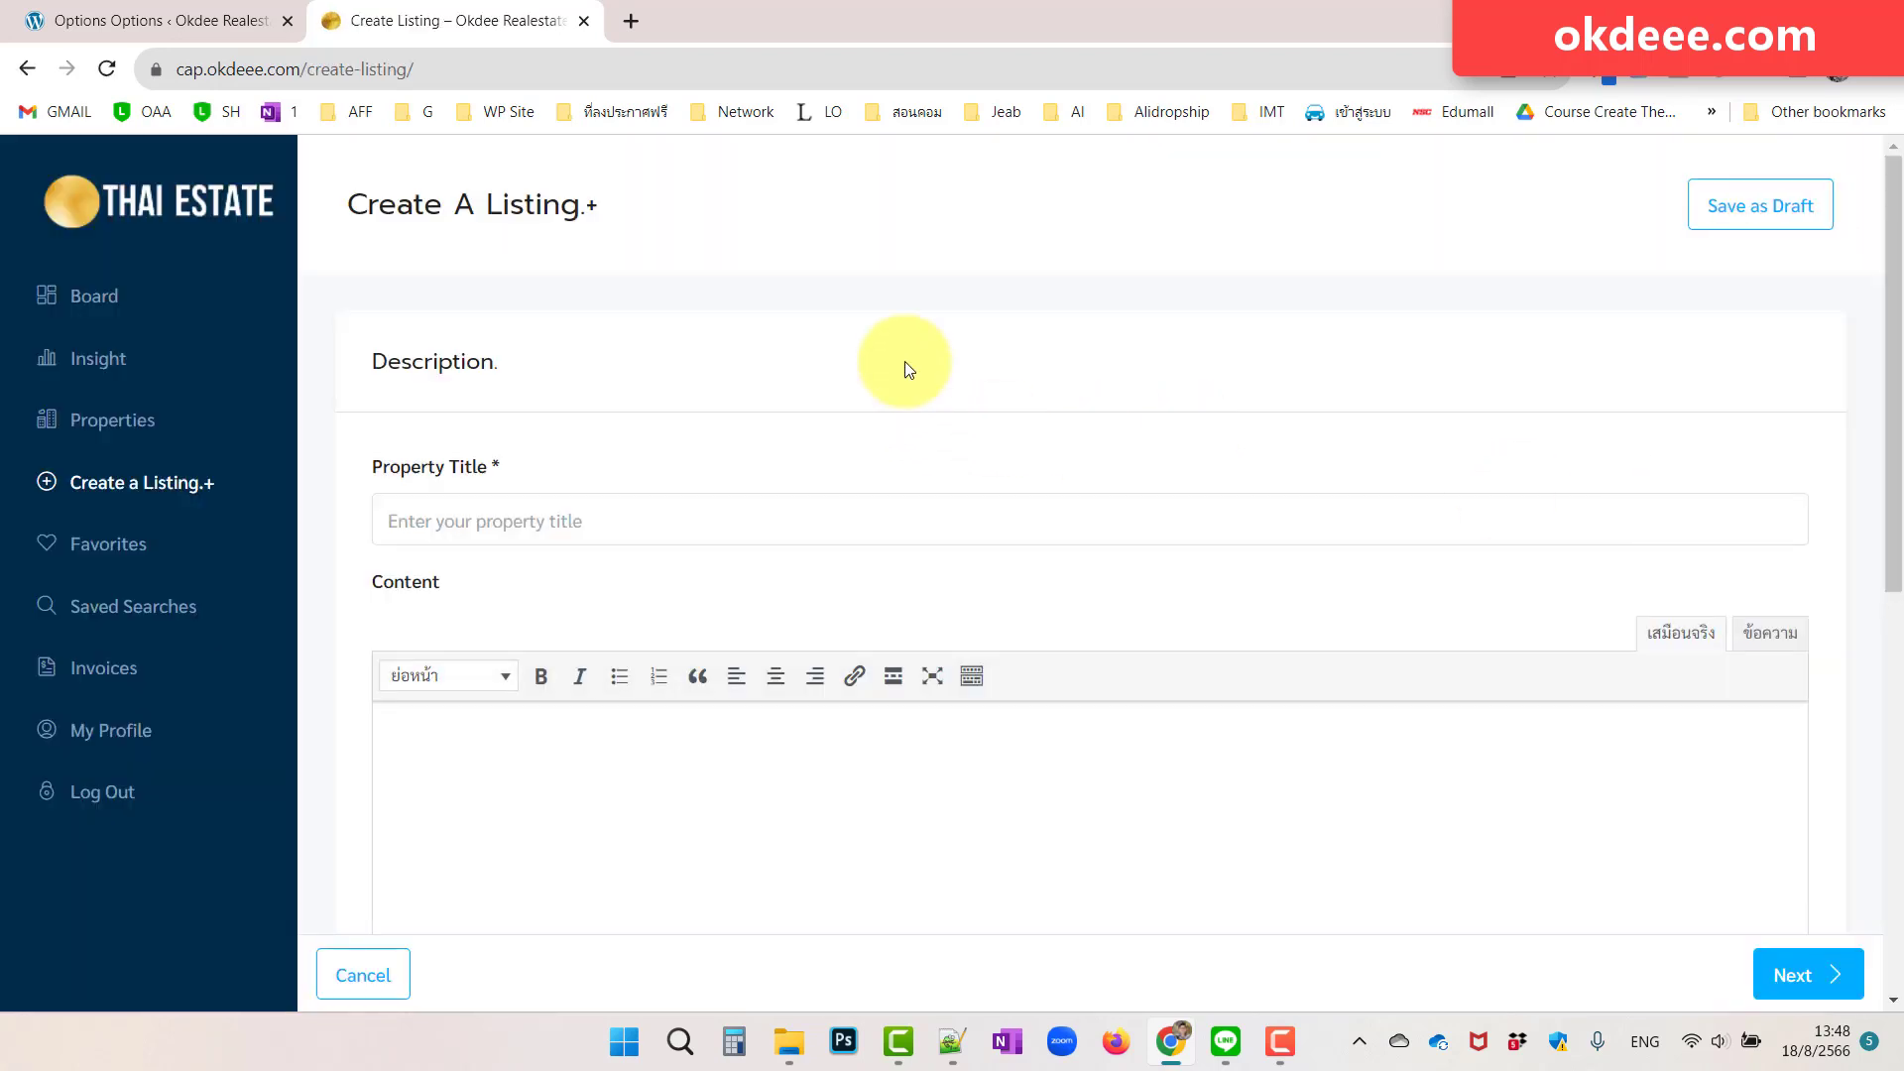
drag(401, 361, 552, 375)
click(527, 365)
- Open the Add New Property labels in the theme's Translation options
click(199, 21)
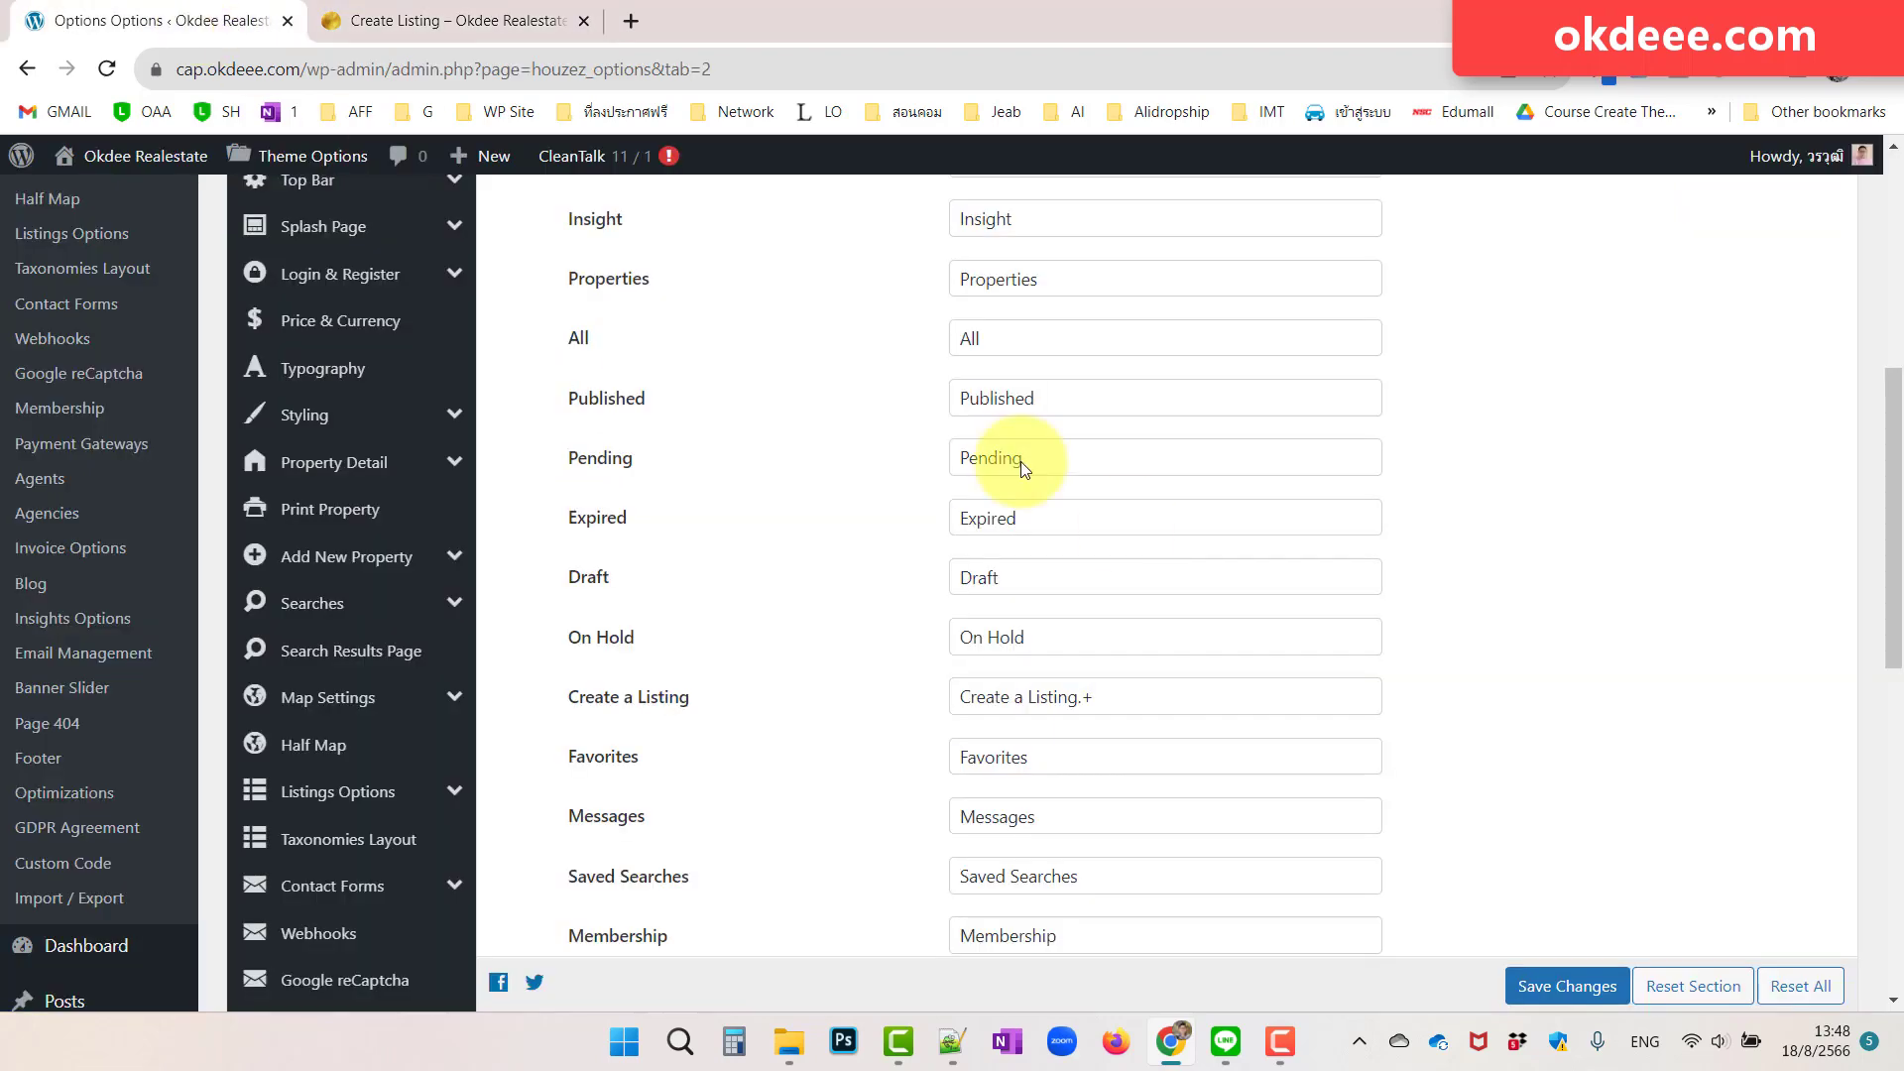
scroll(1215, 618, up, 4)
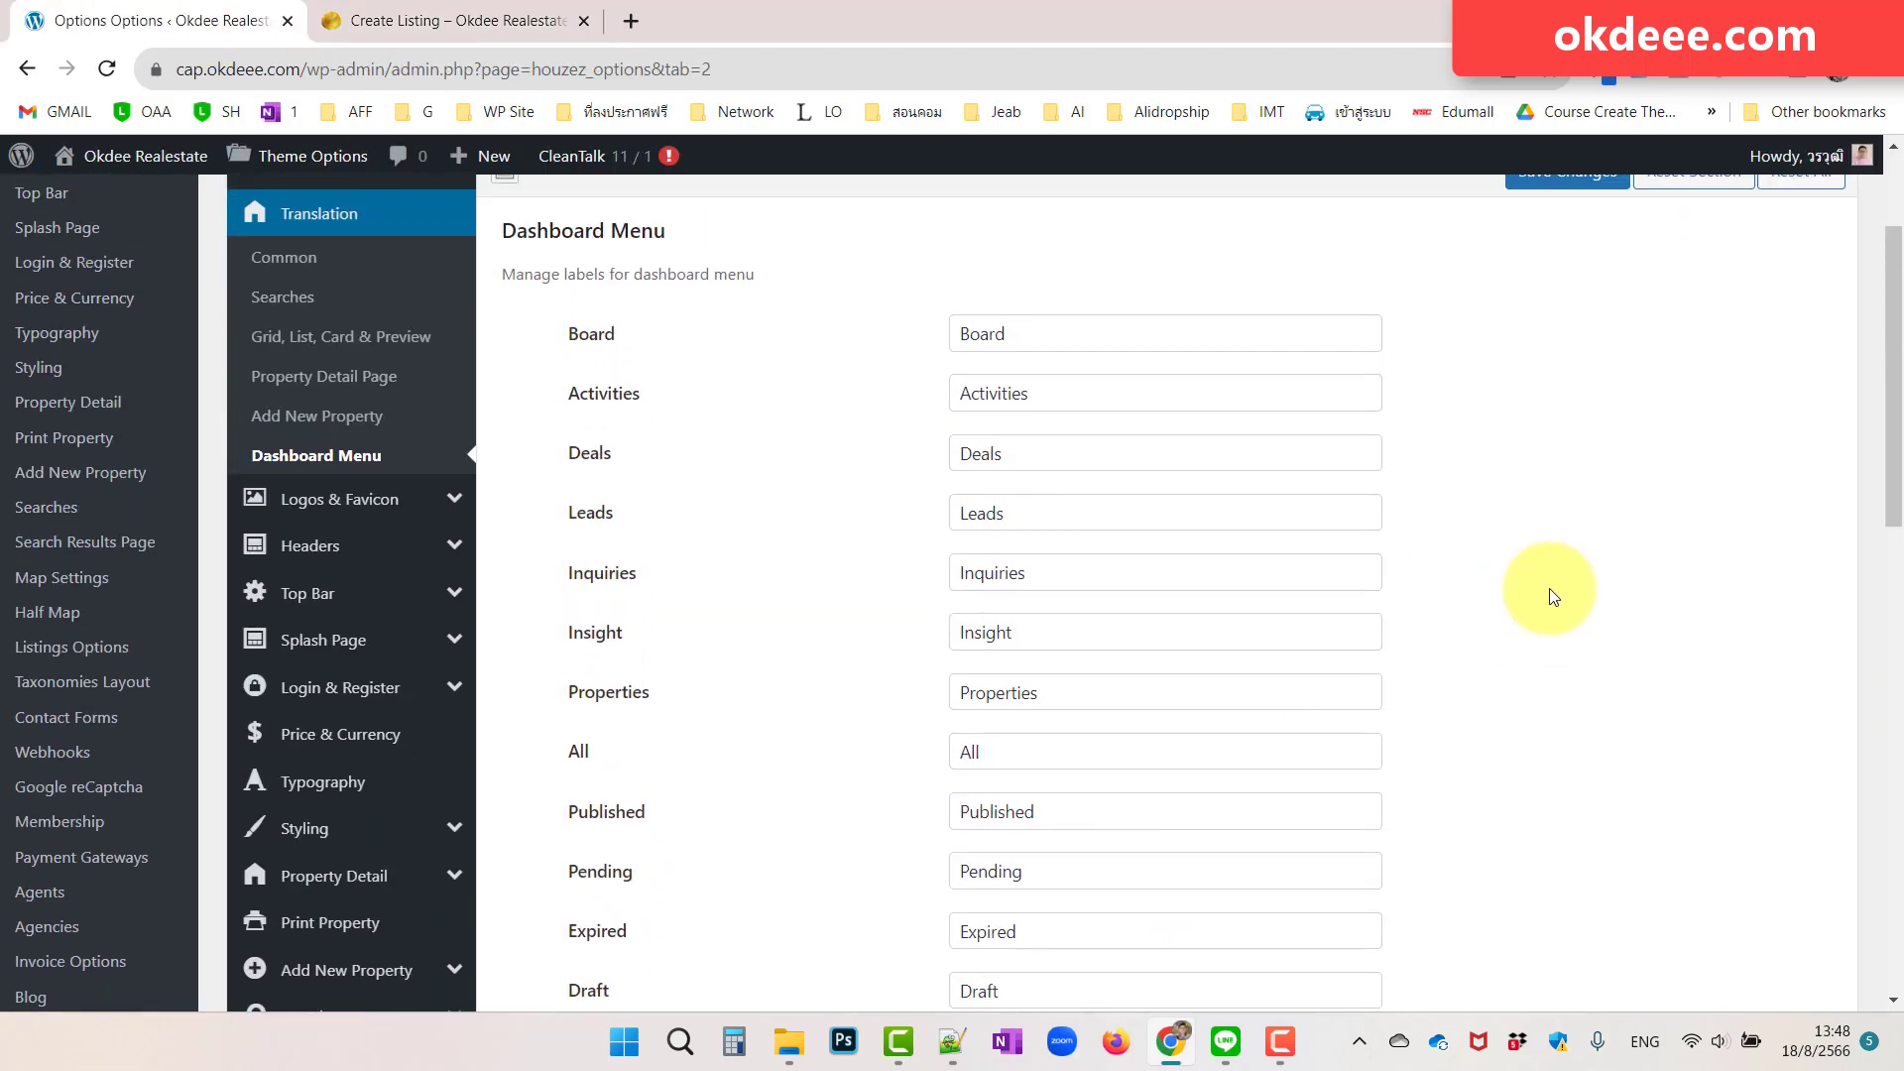
click(320, 417)
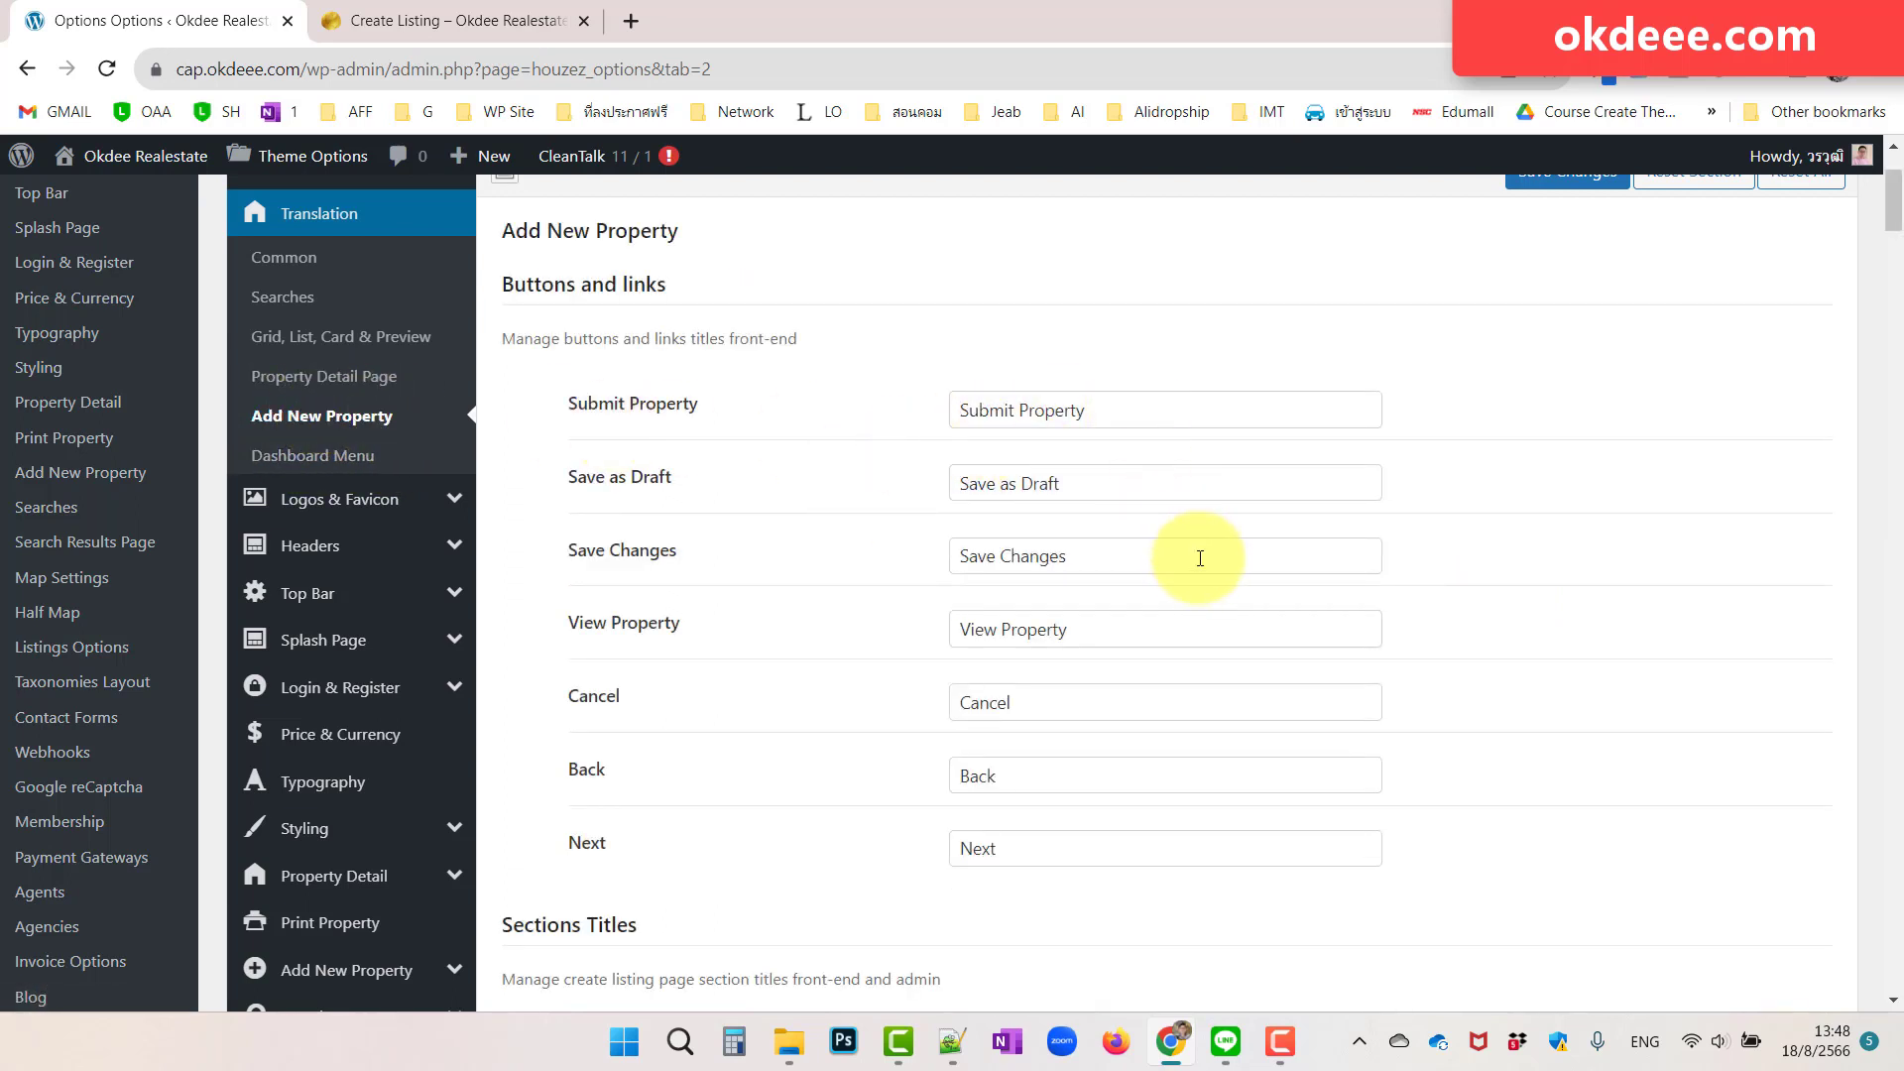
- Set the Description section title to "Description.+" and save it, checking the result on the reloaded listing creation page
scroll(1199, 553, down, 5)
click(1048, 544)
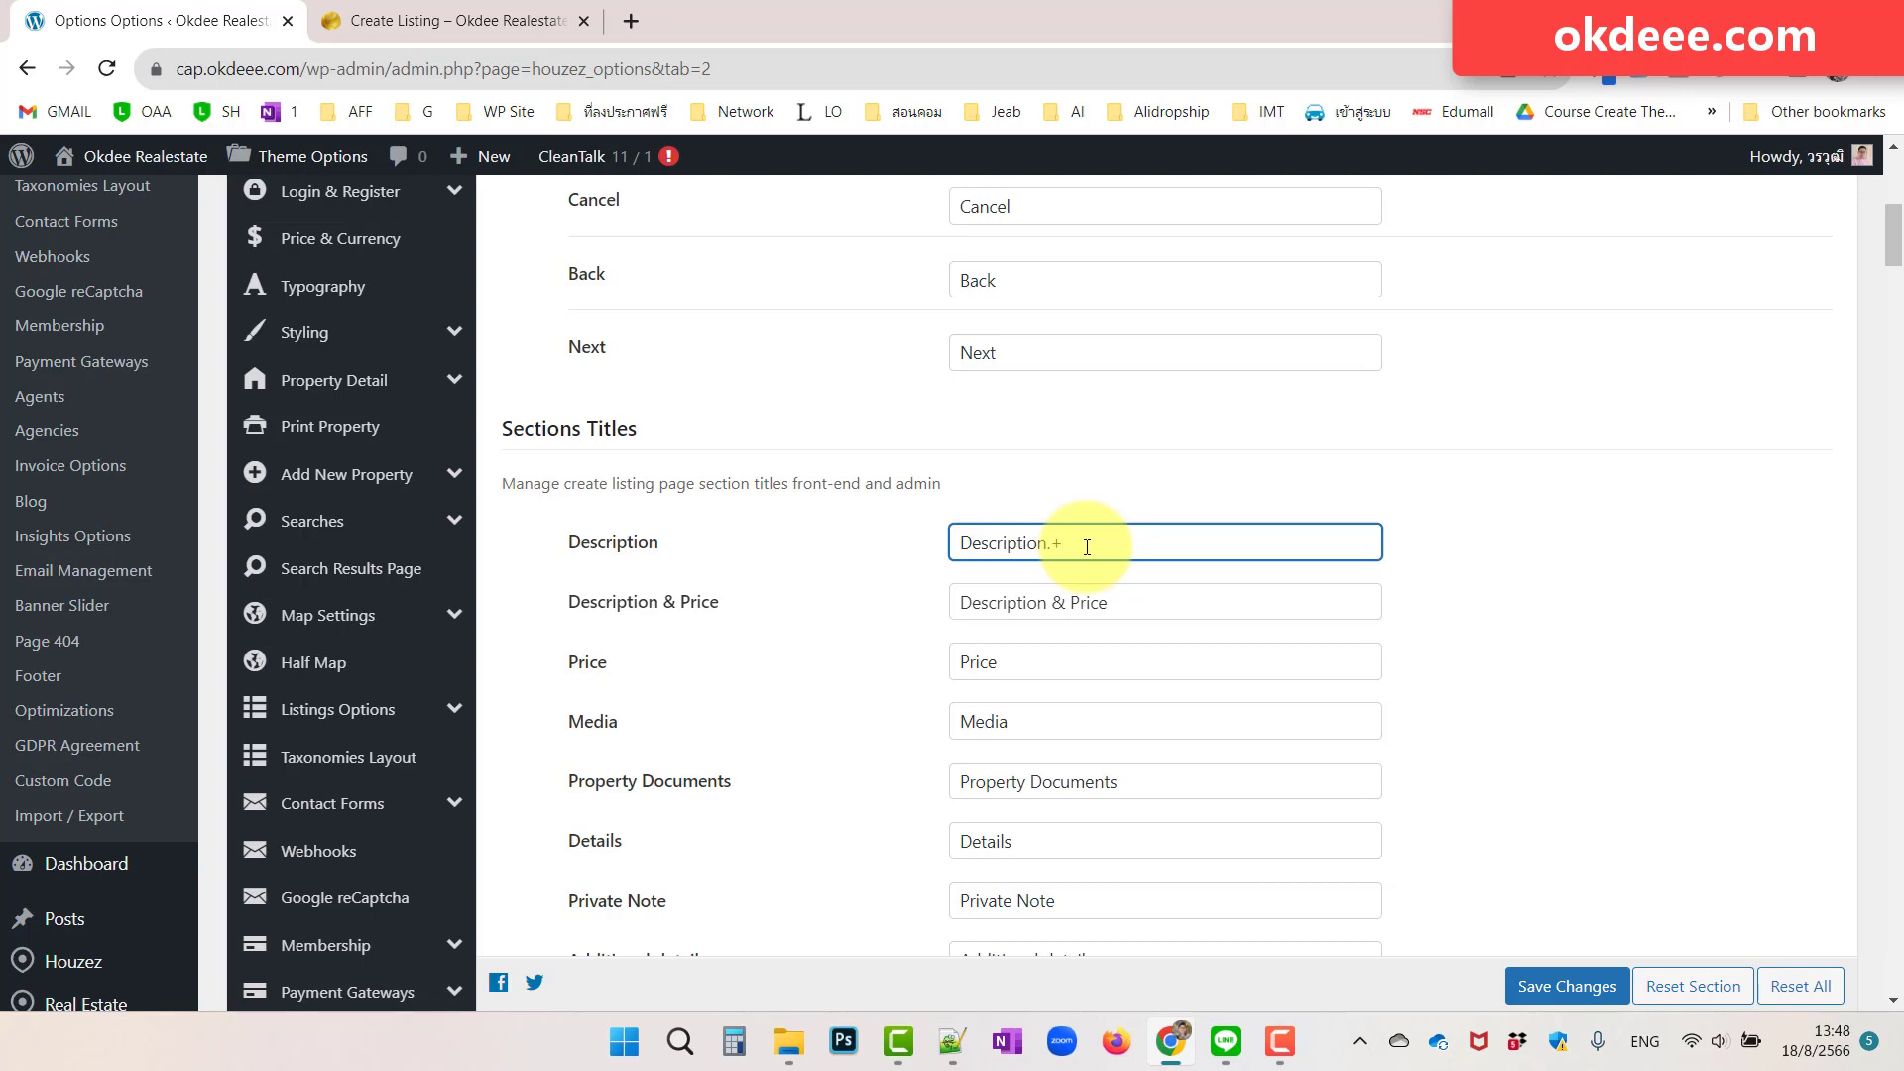
click(1571, 985)
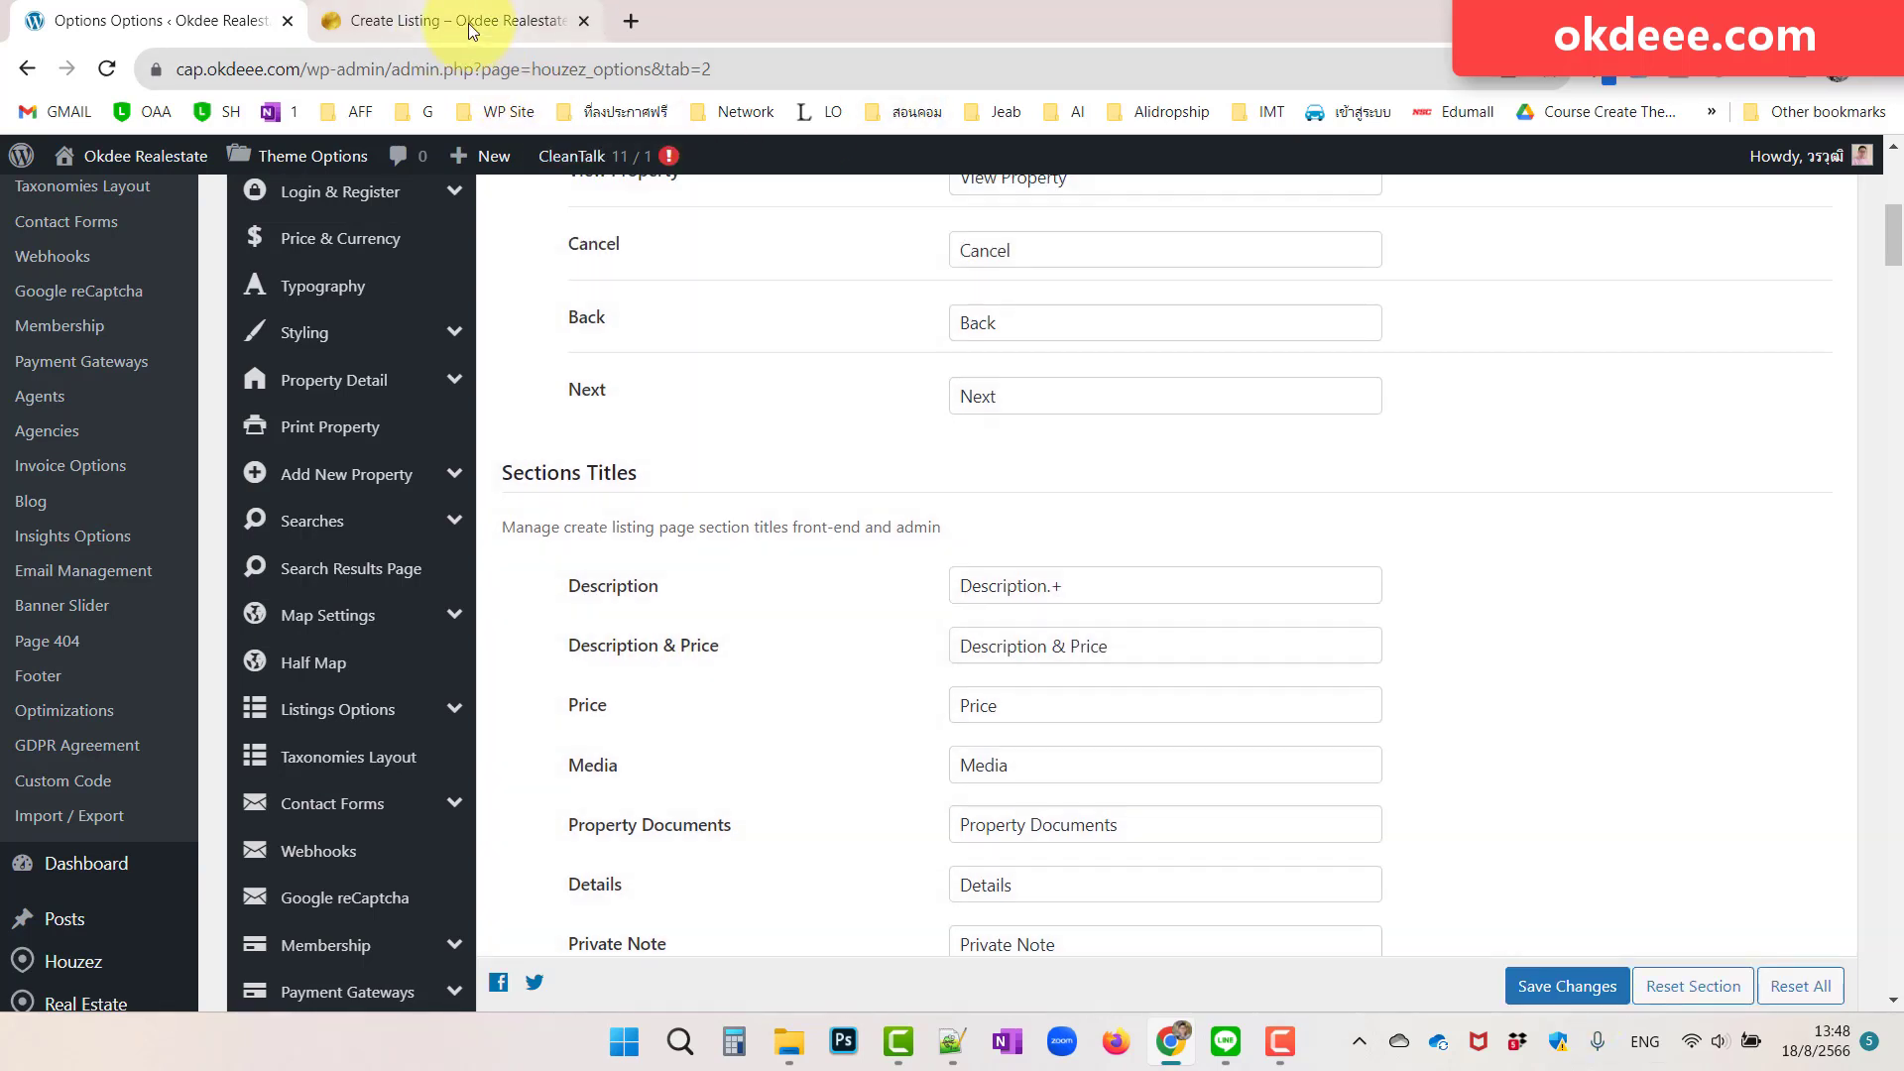
click(468, 22)
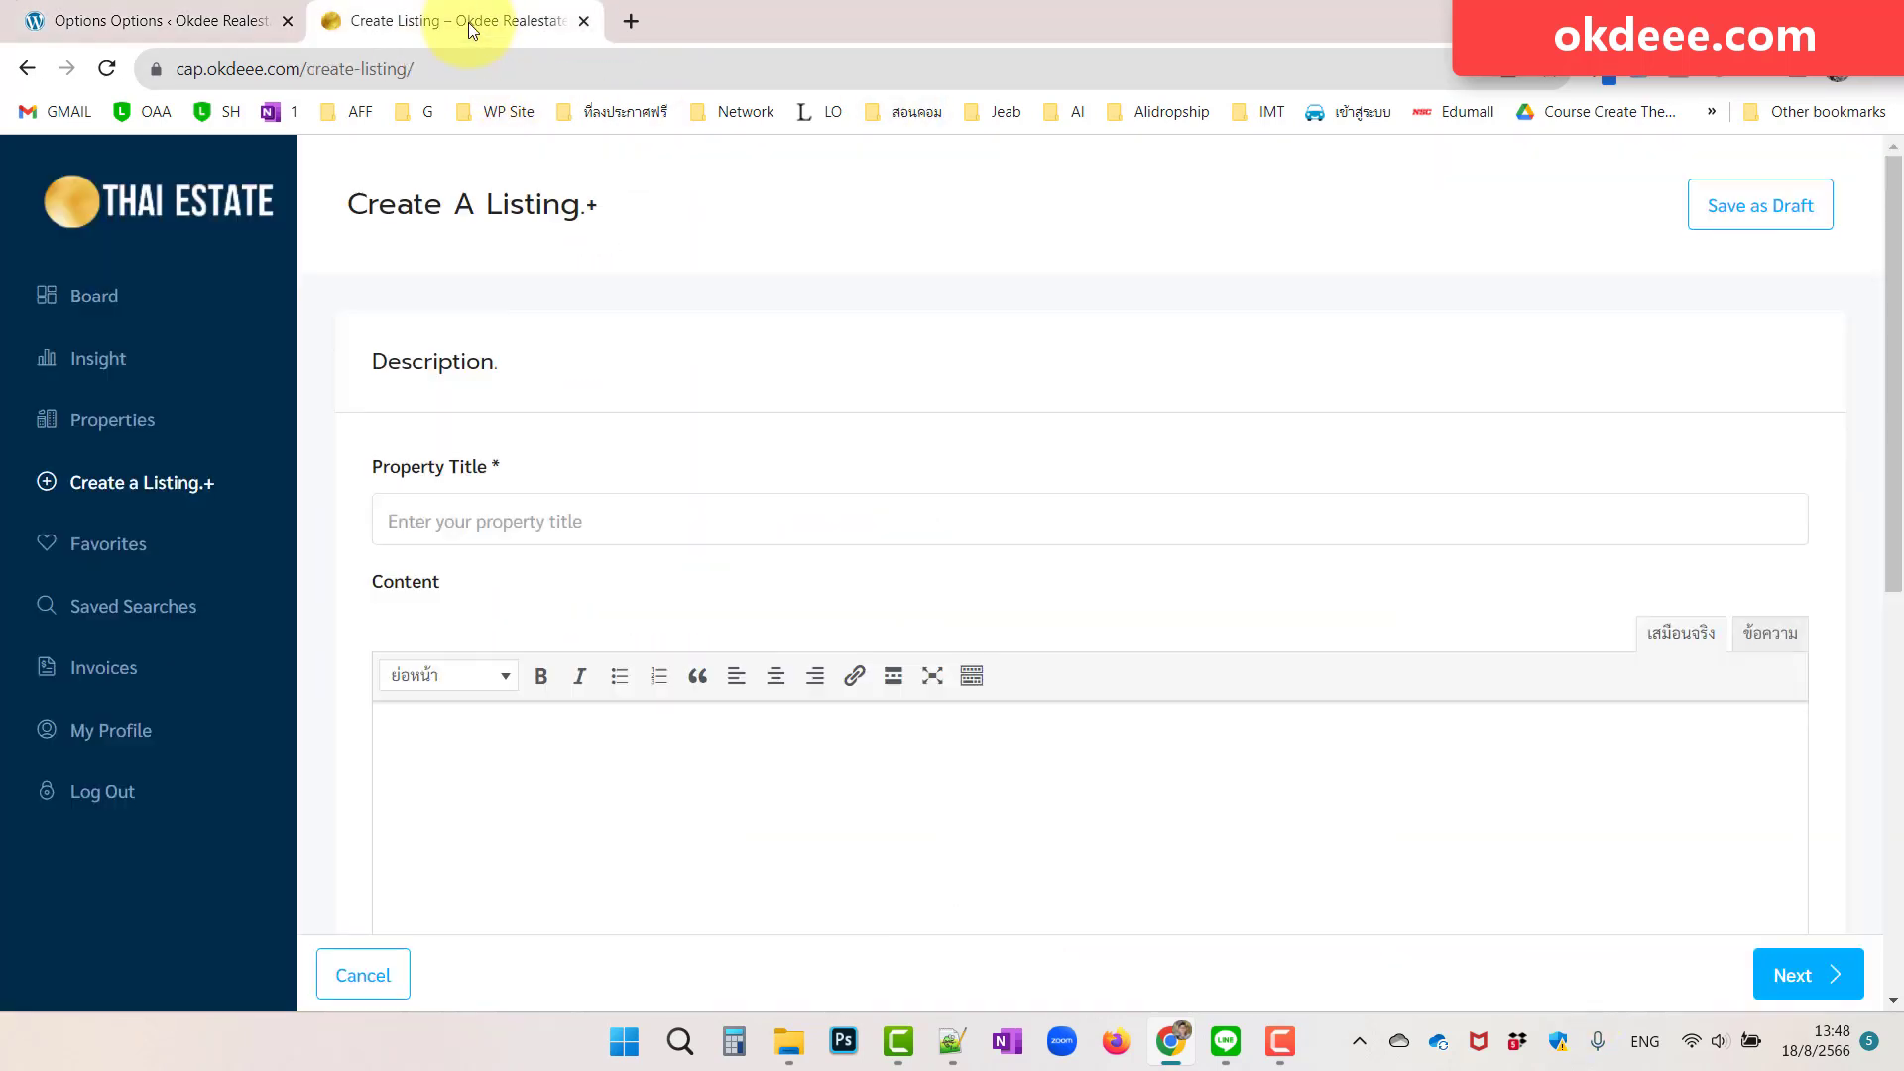
click(107, 70)
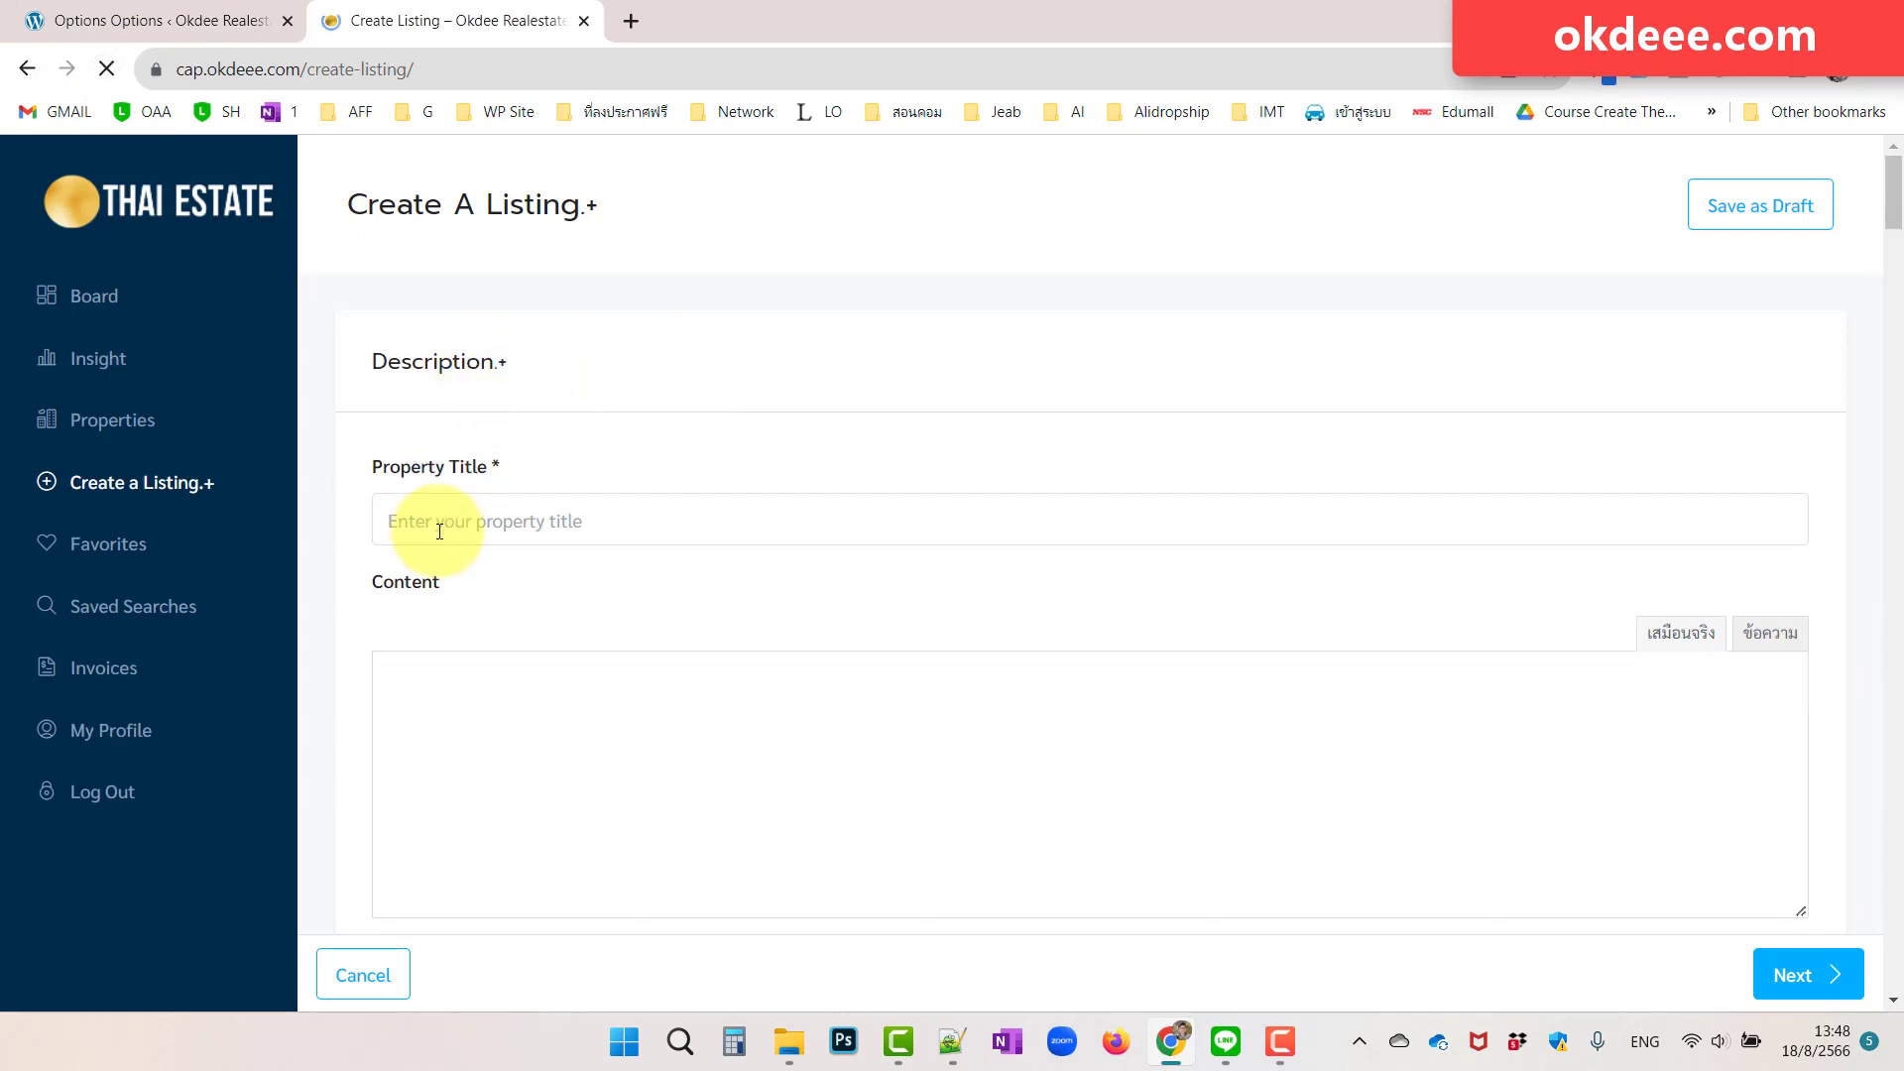
- Set the Description section title to "รายละเอียดบ้าน" and save it, checking the result on the reloaded listing creation page
click(188, 21)
click(1110, 542)
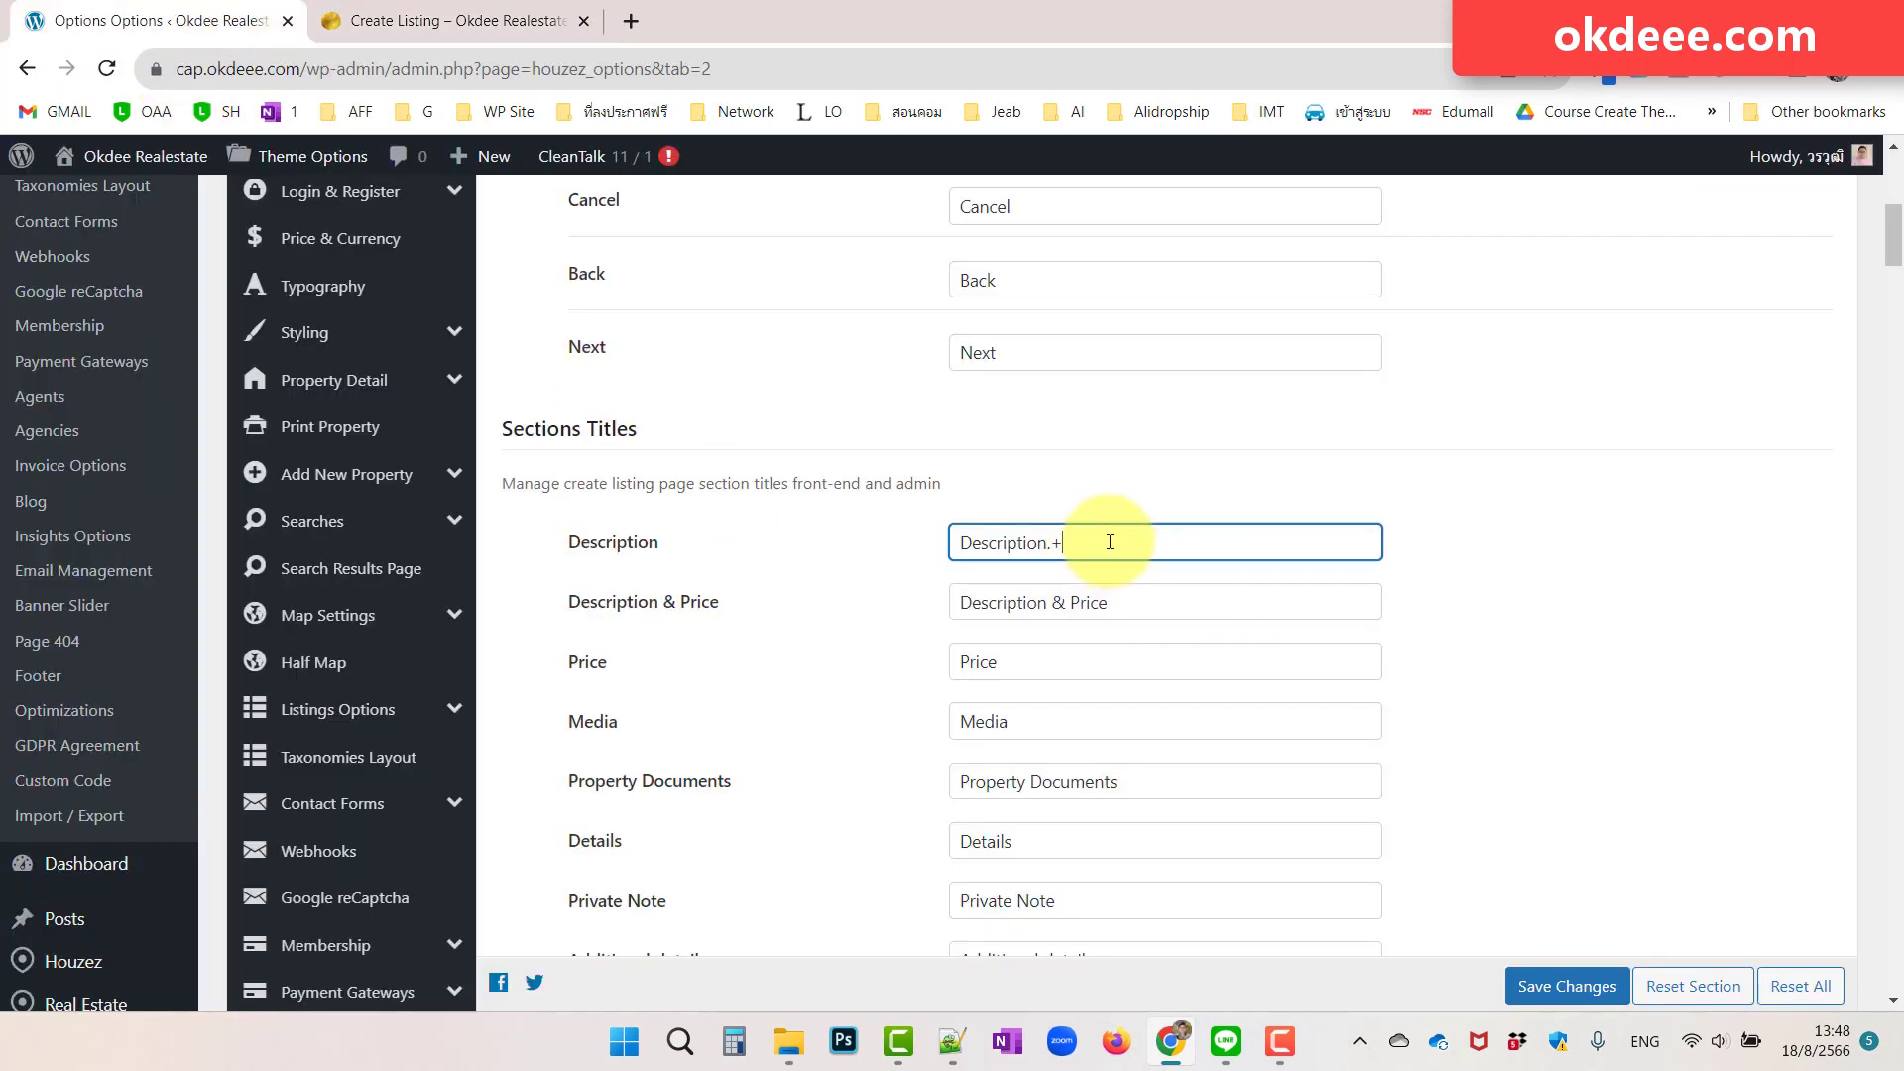
drag(1110, 541, 967, 543)
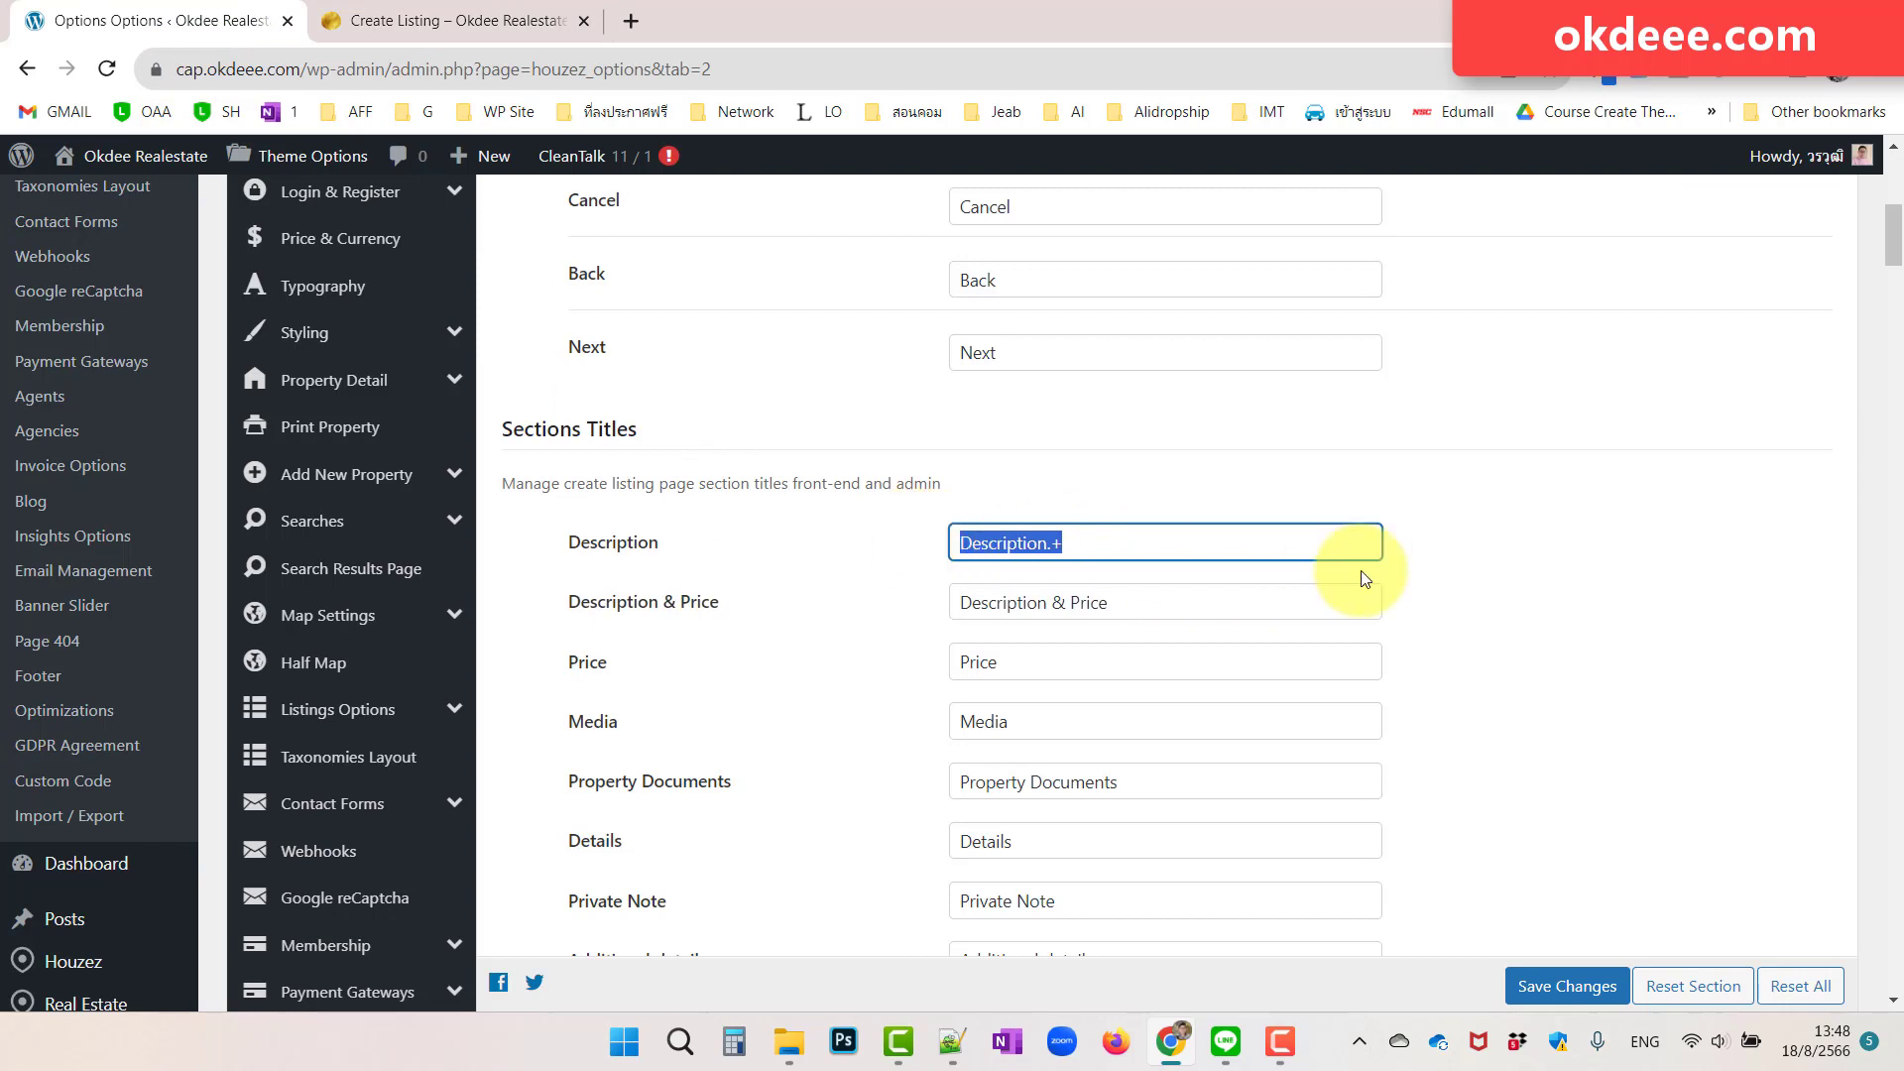
text(ik)
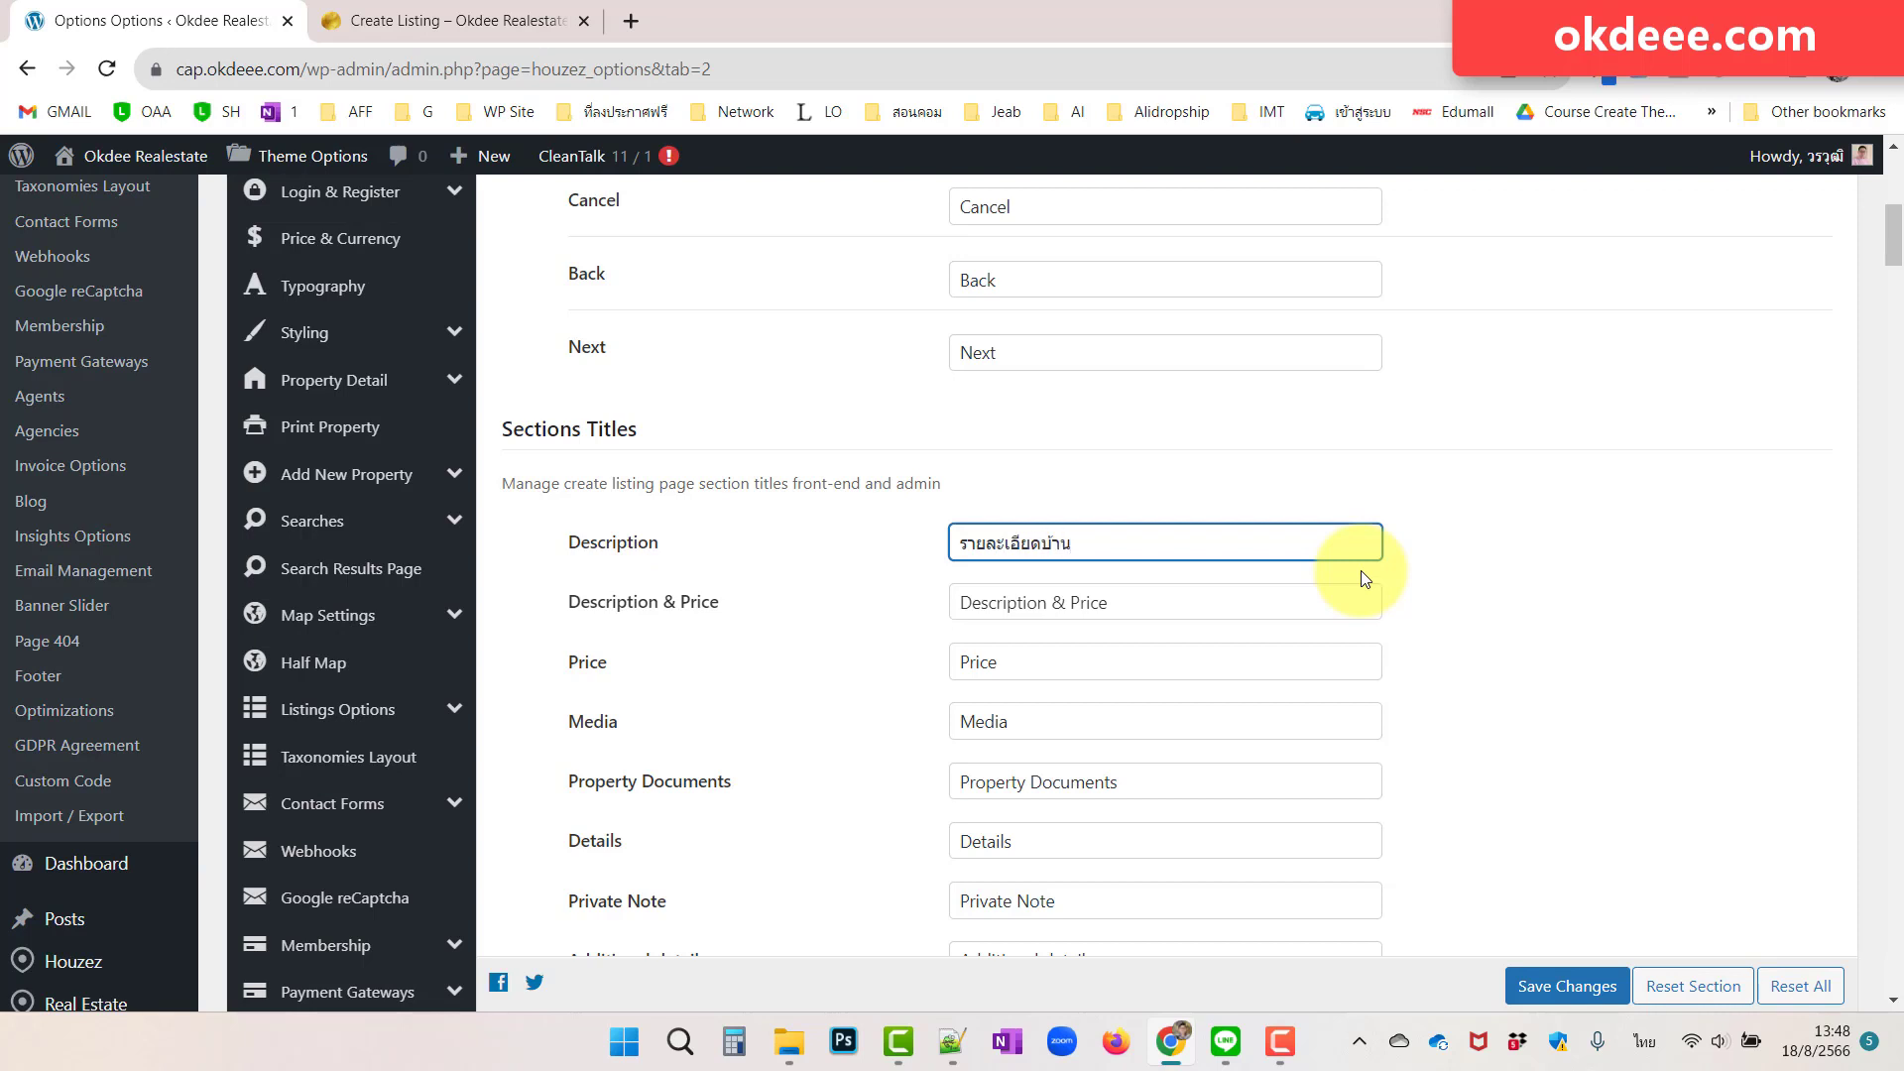
click(1593, 995)
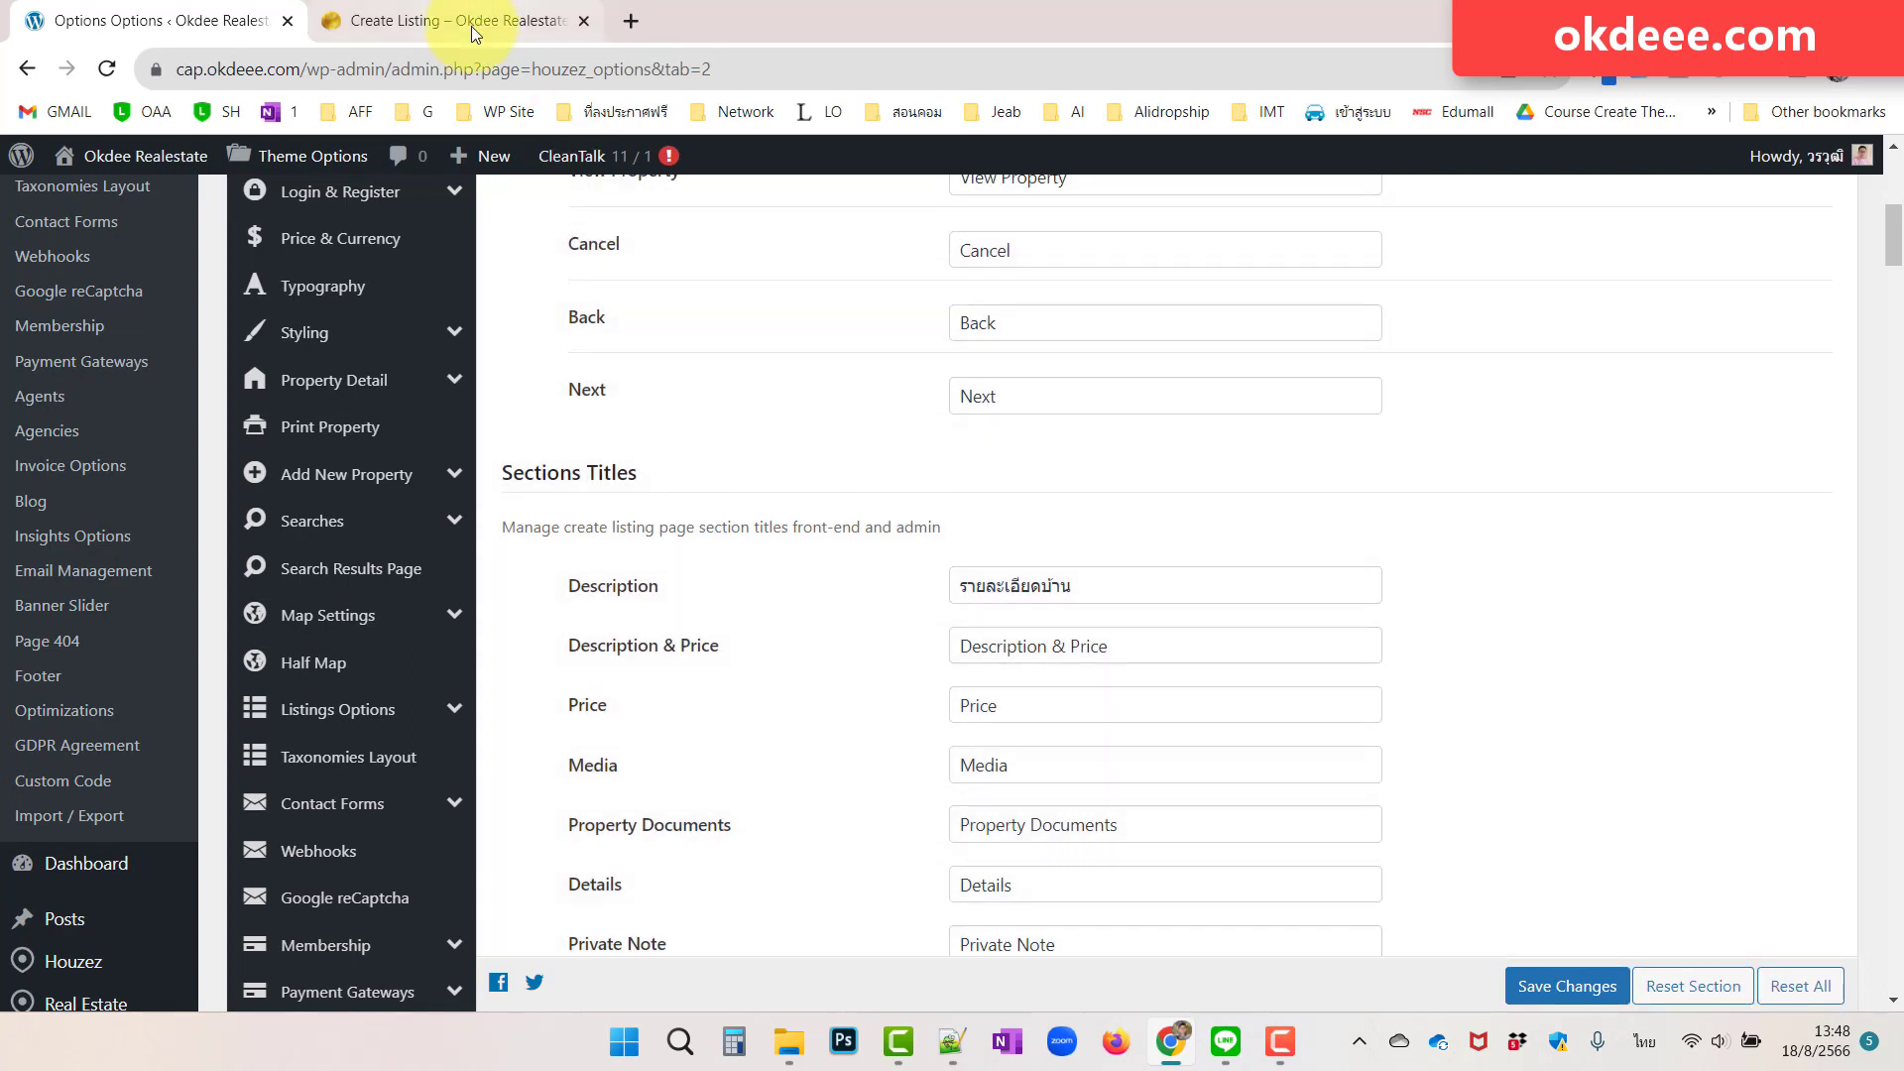
click(486, 30)
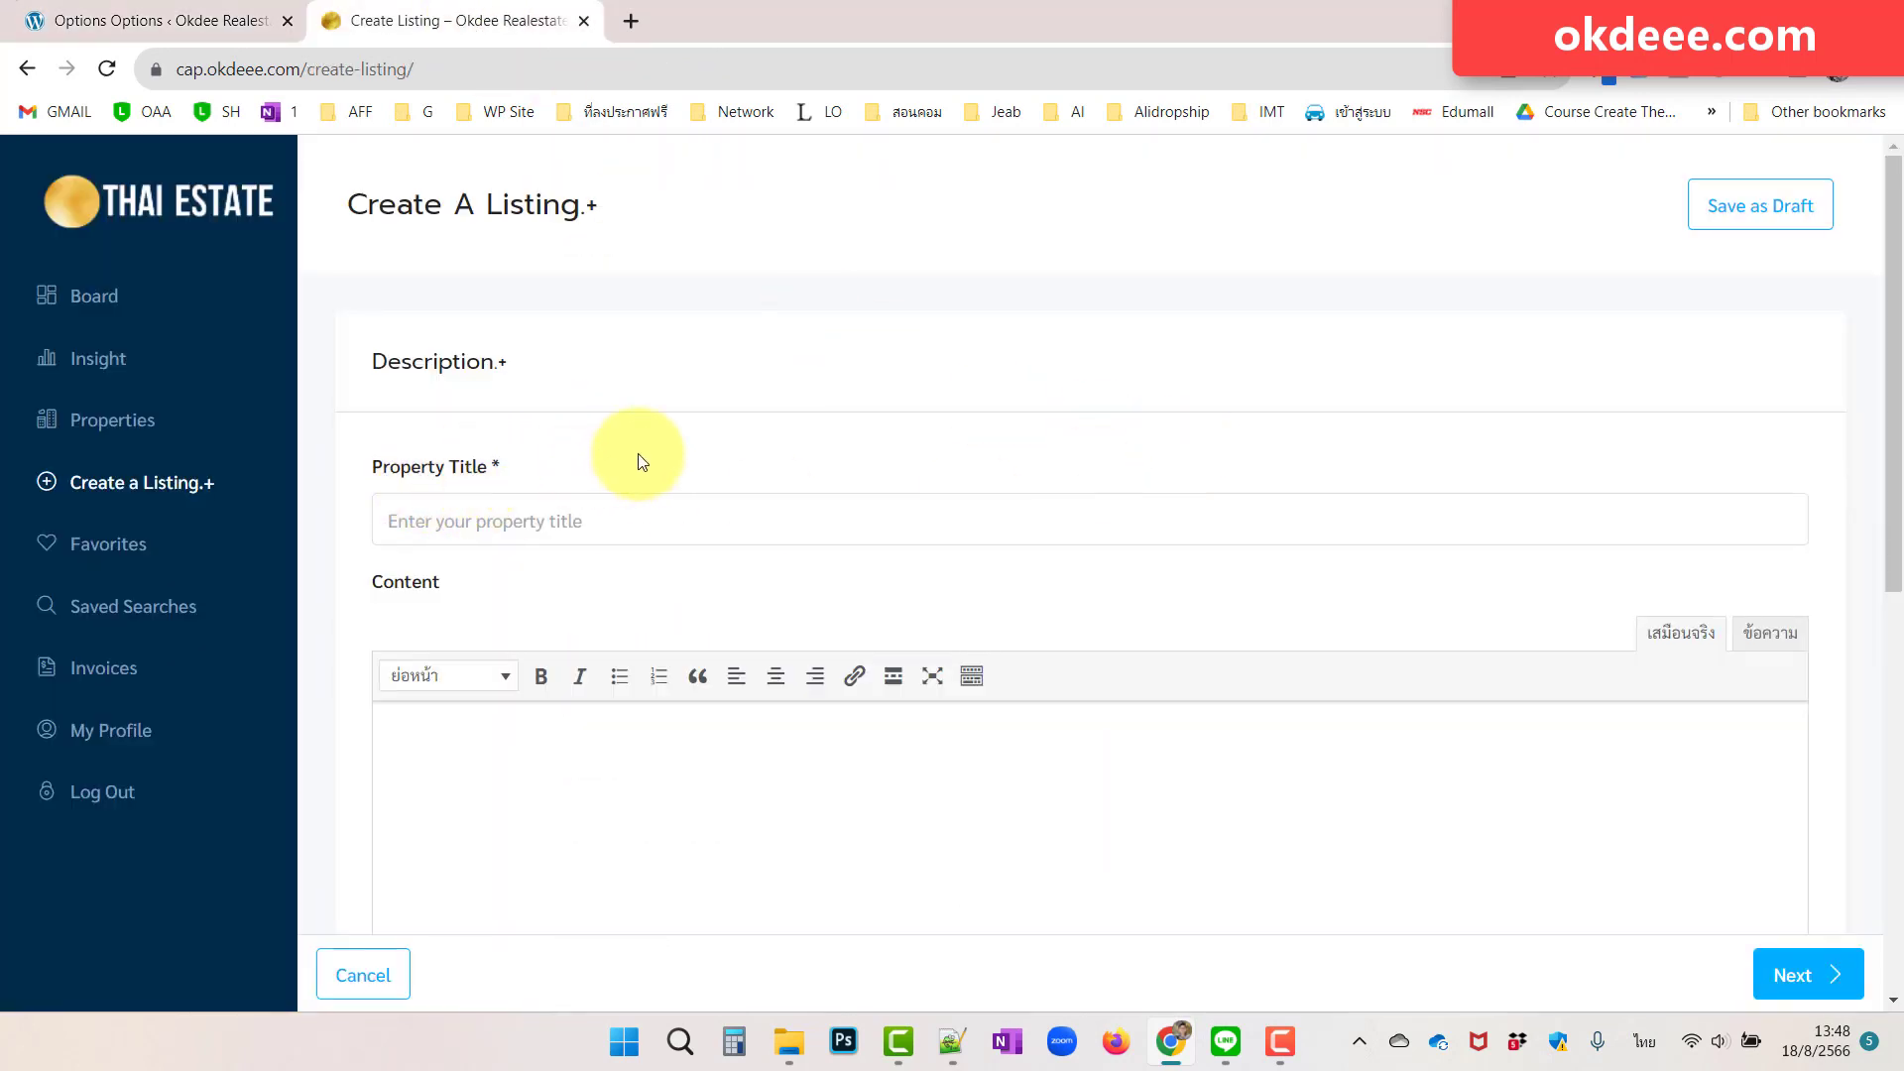
click(106, 70)
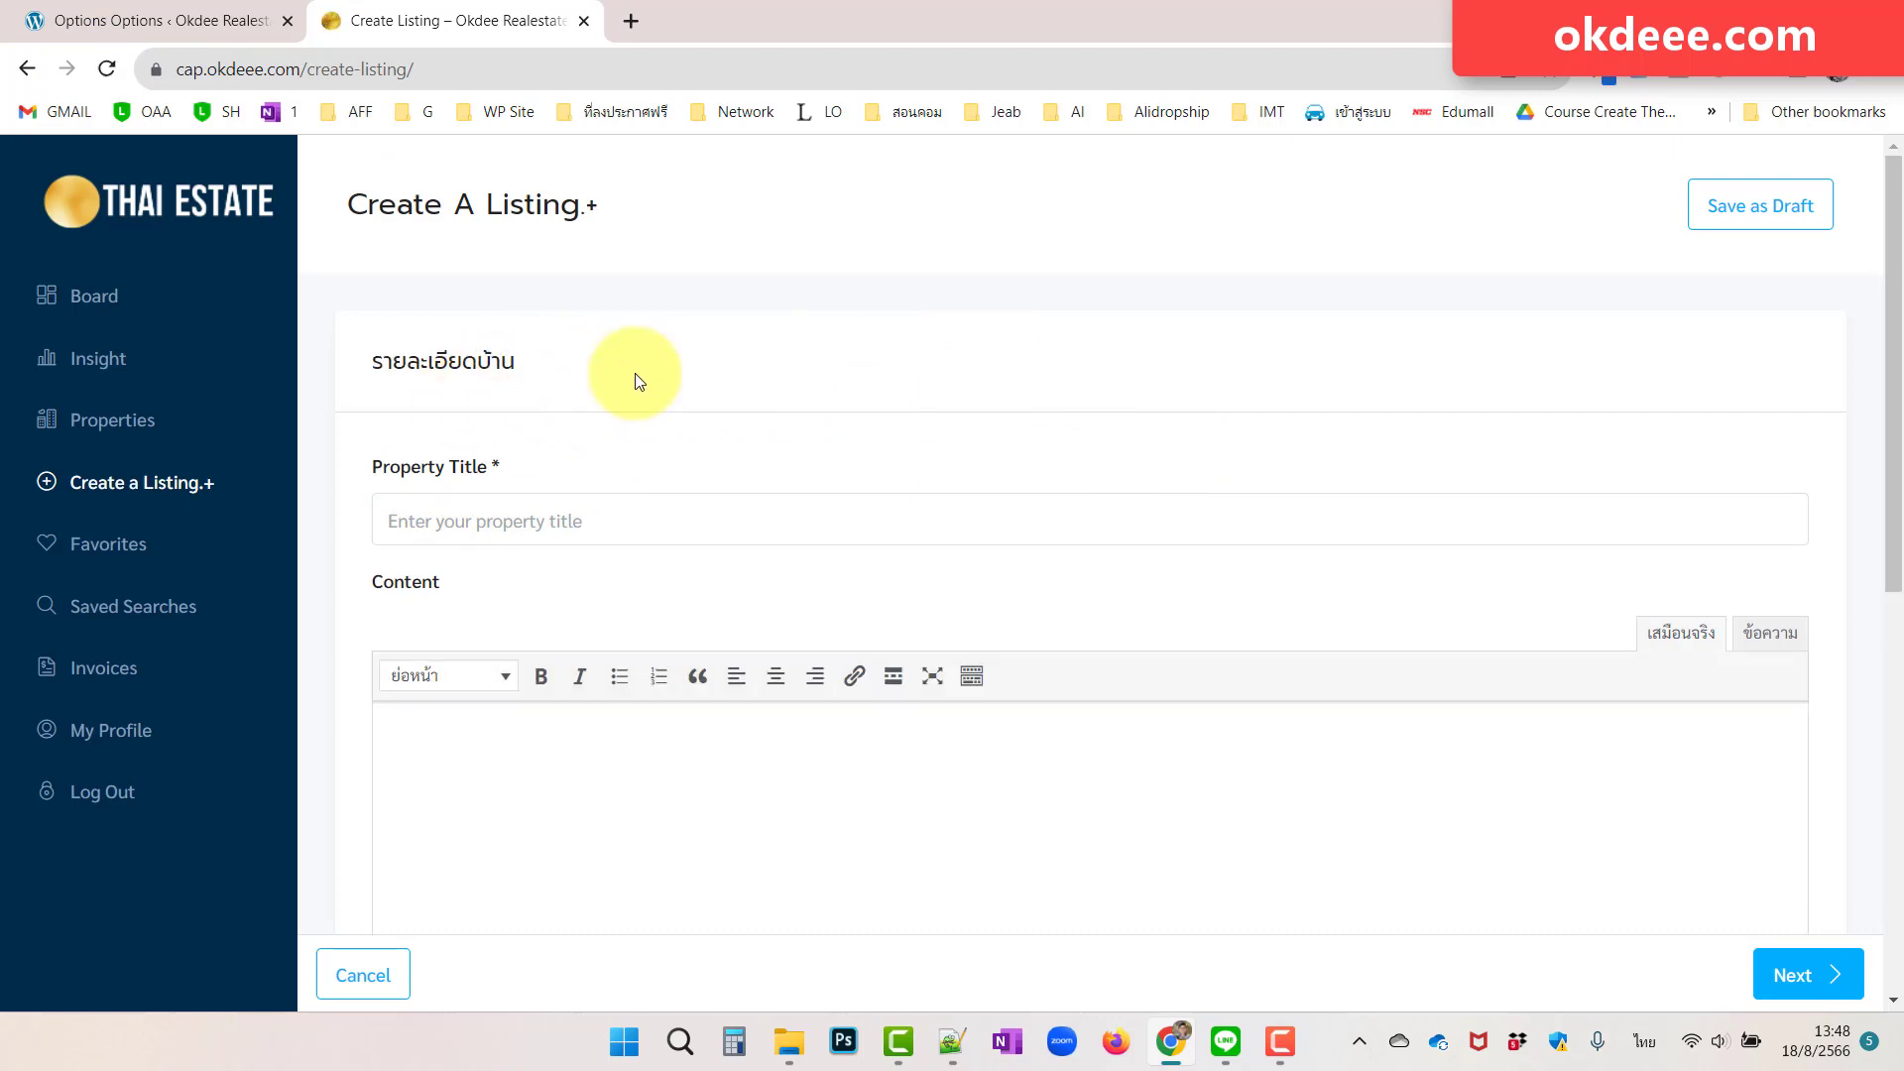
- Set the Property Title field label to "Property Title+" and save it, checking the result on the reloaded listing creation page
click(216, 22)
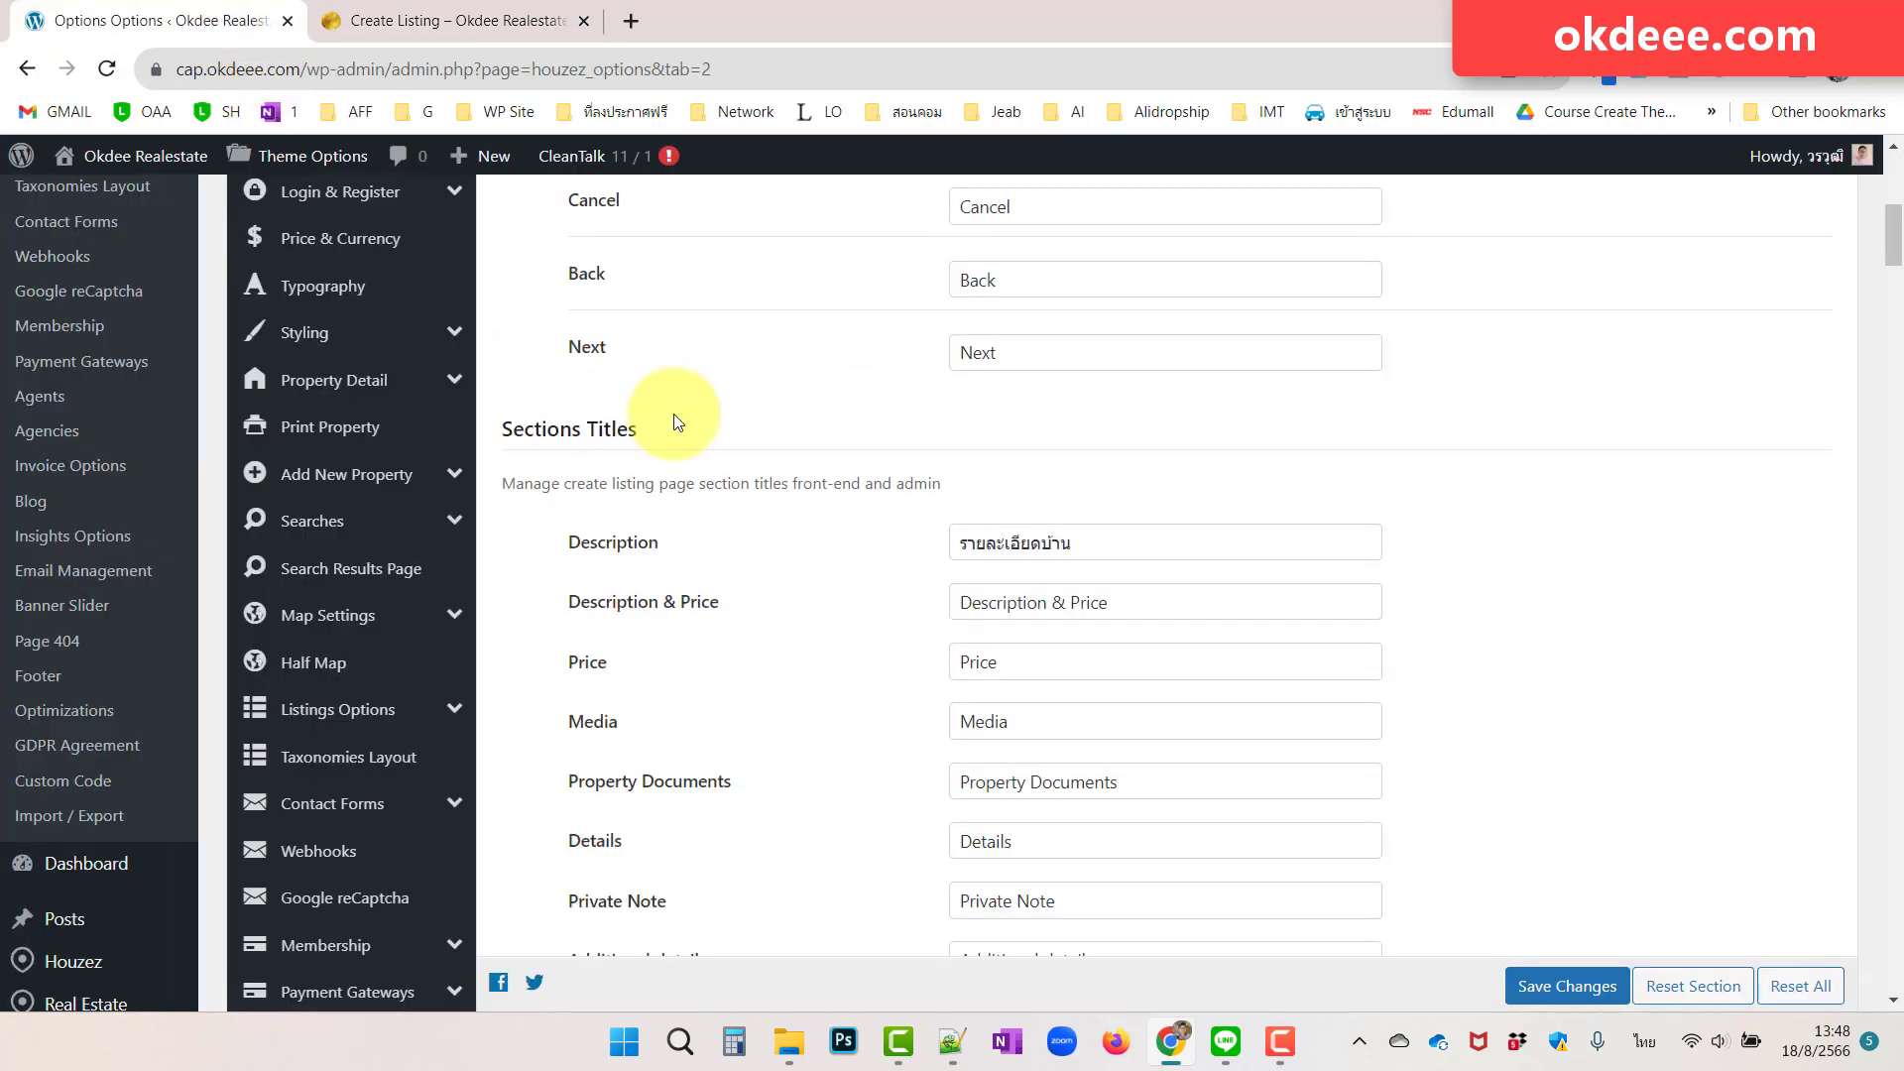
scroll(779, 751, down, 2)
scroll(779, 751, down, 5)
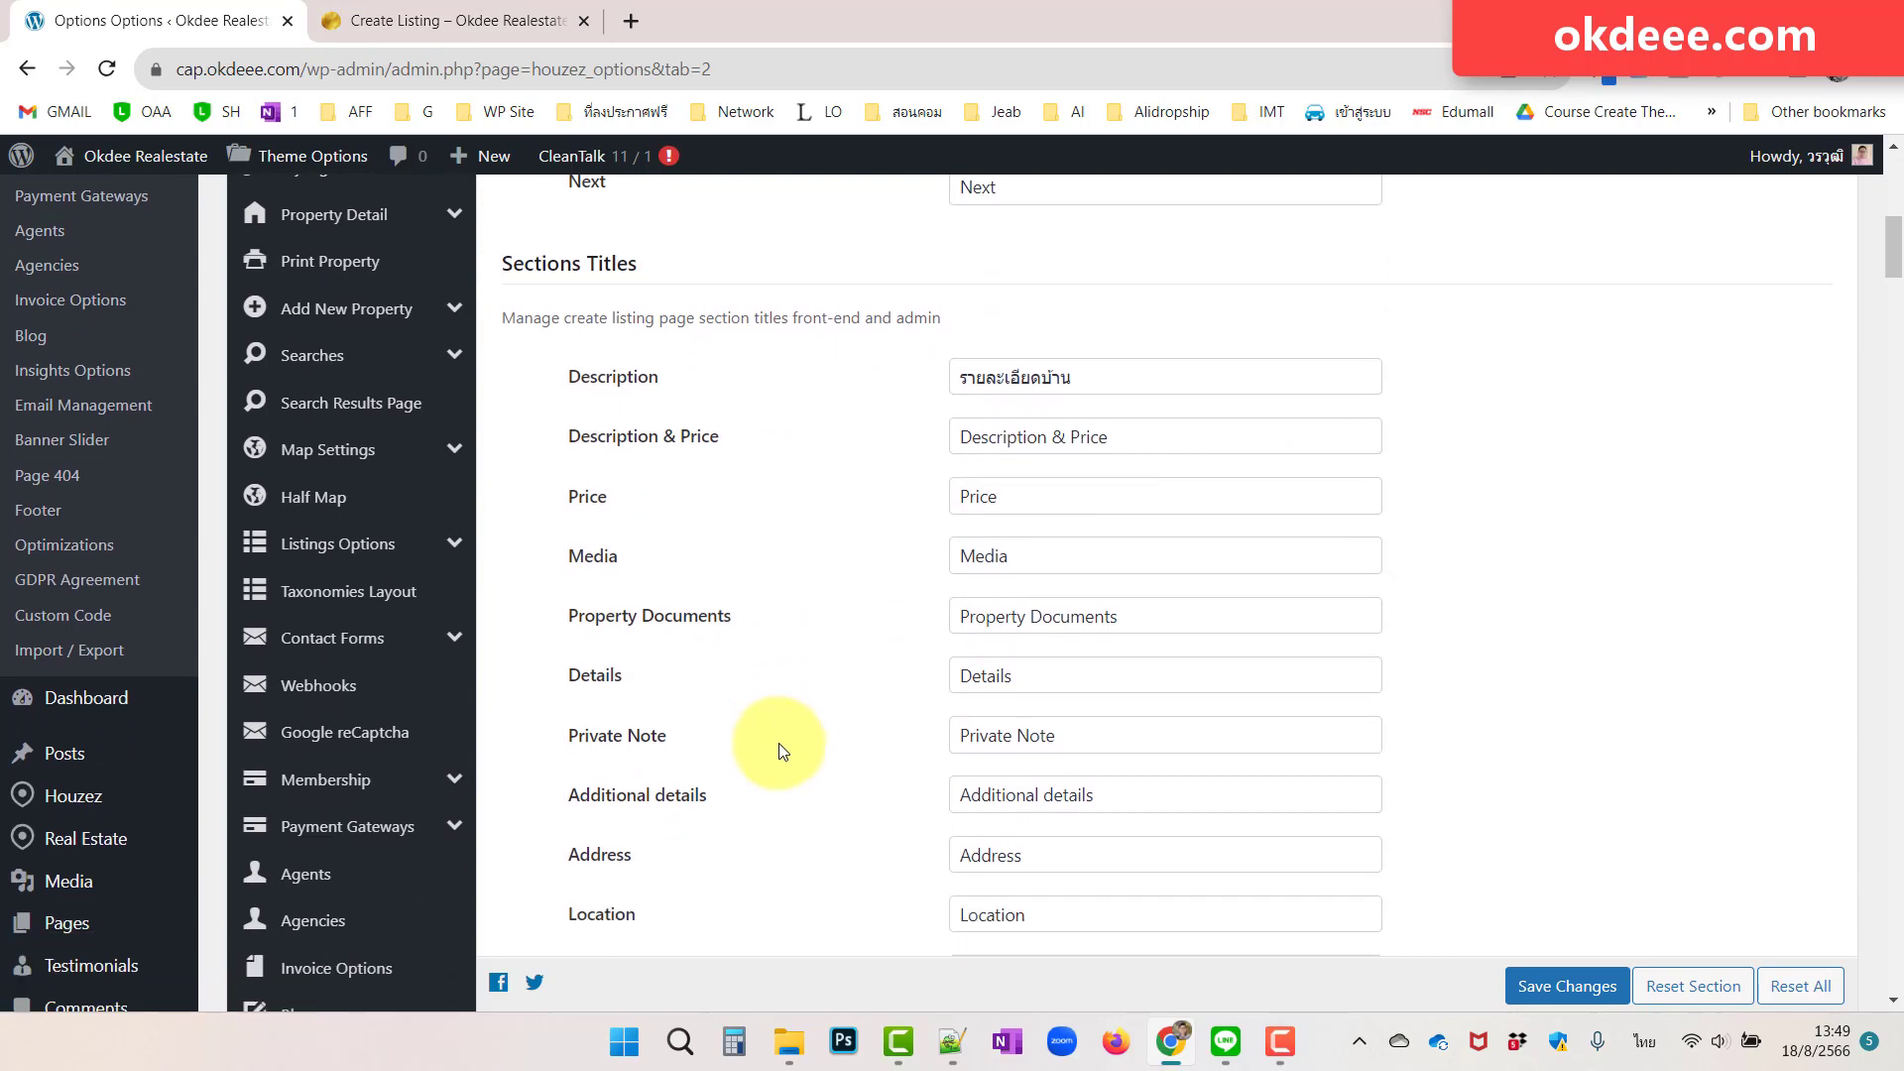
scroll(784, 750, down, 7)
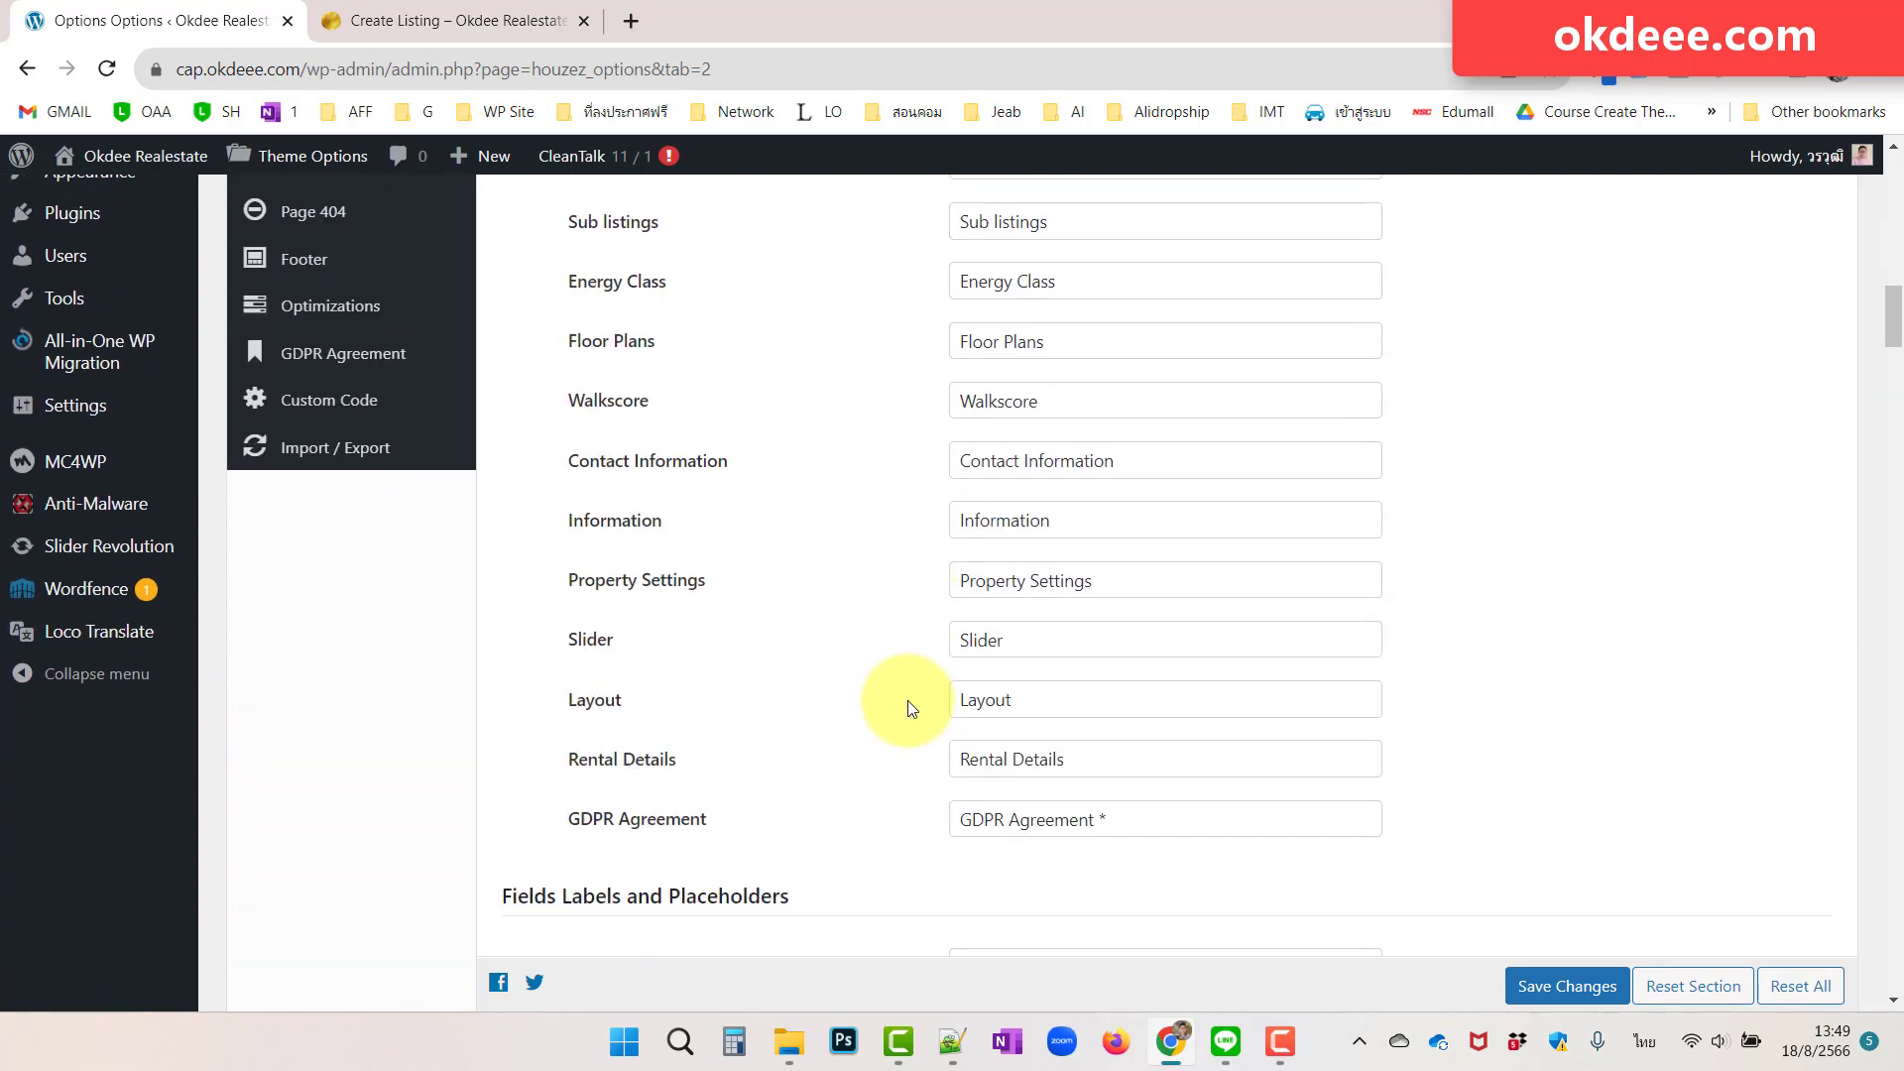
scroll(1330, 698, down, 4)
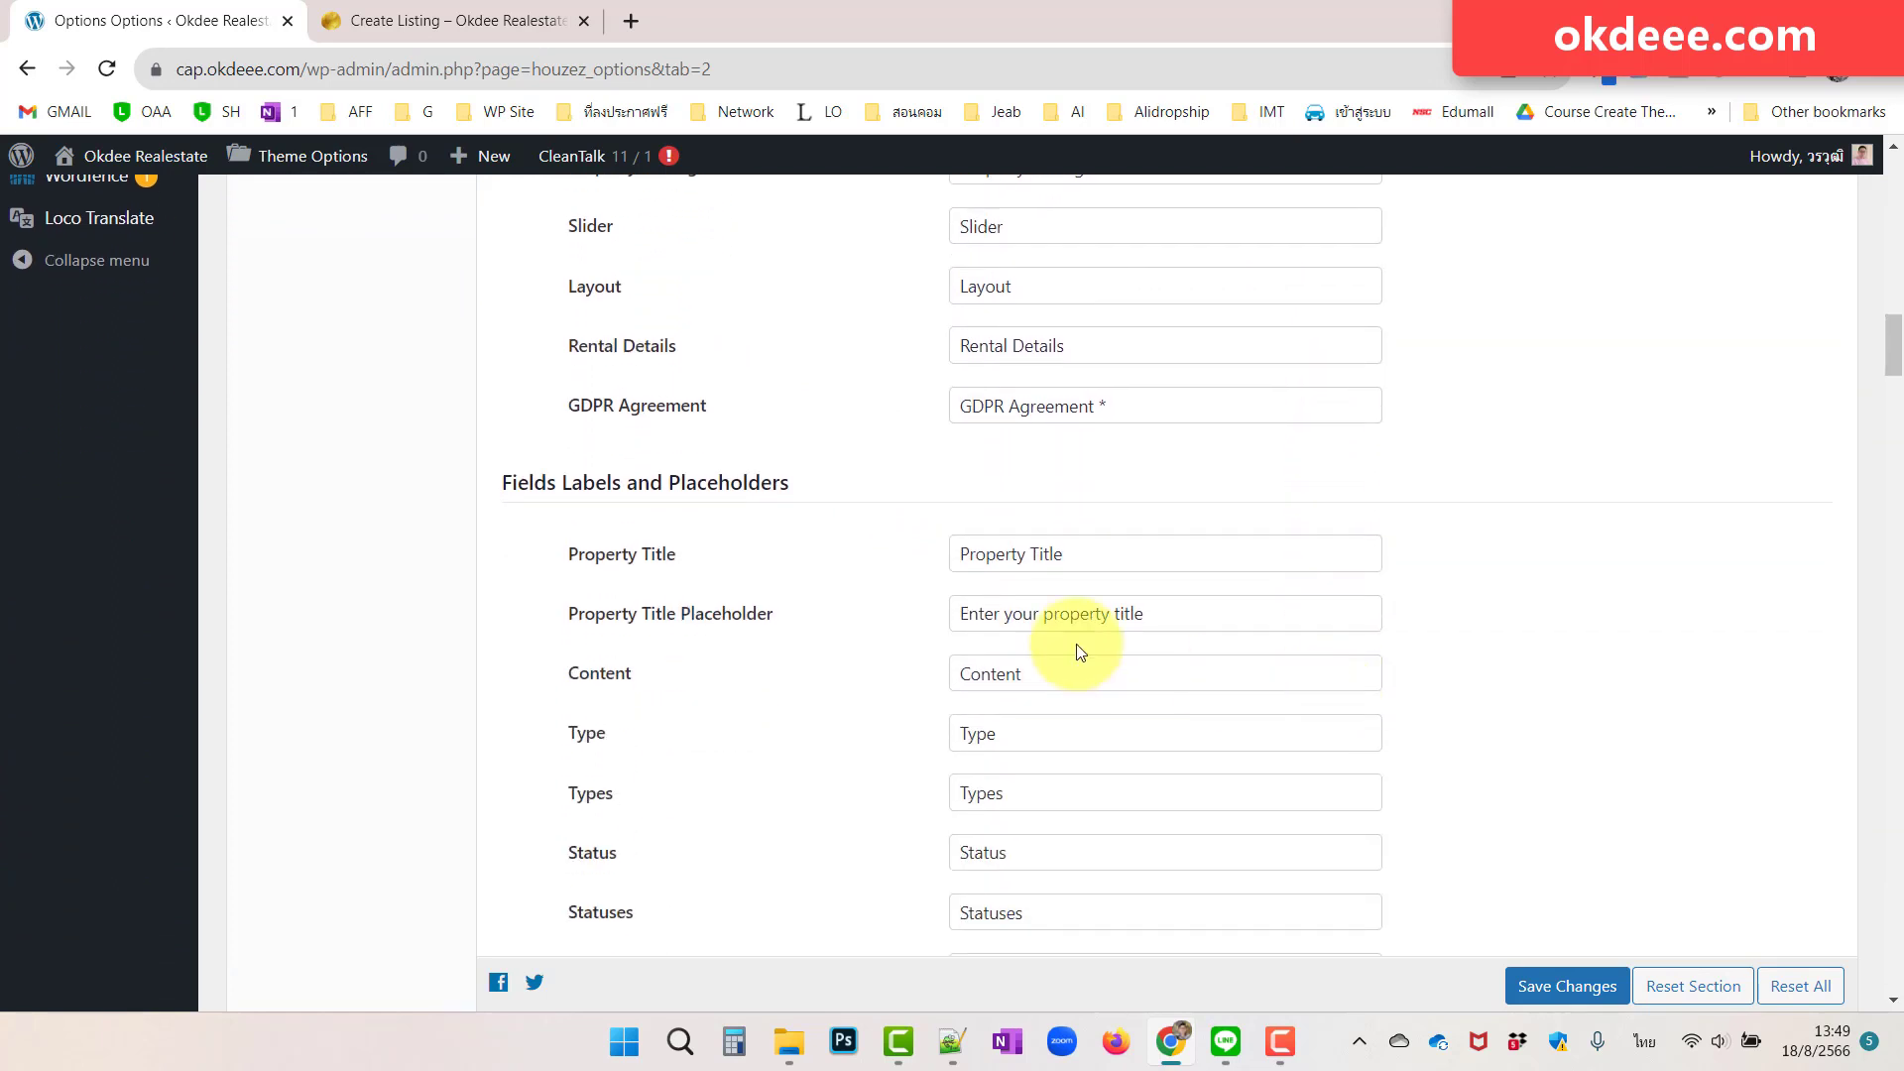
click(1150, 563)
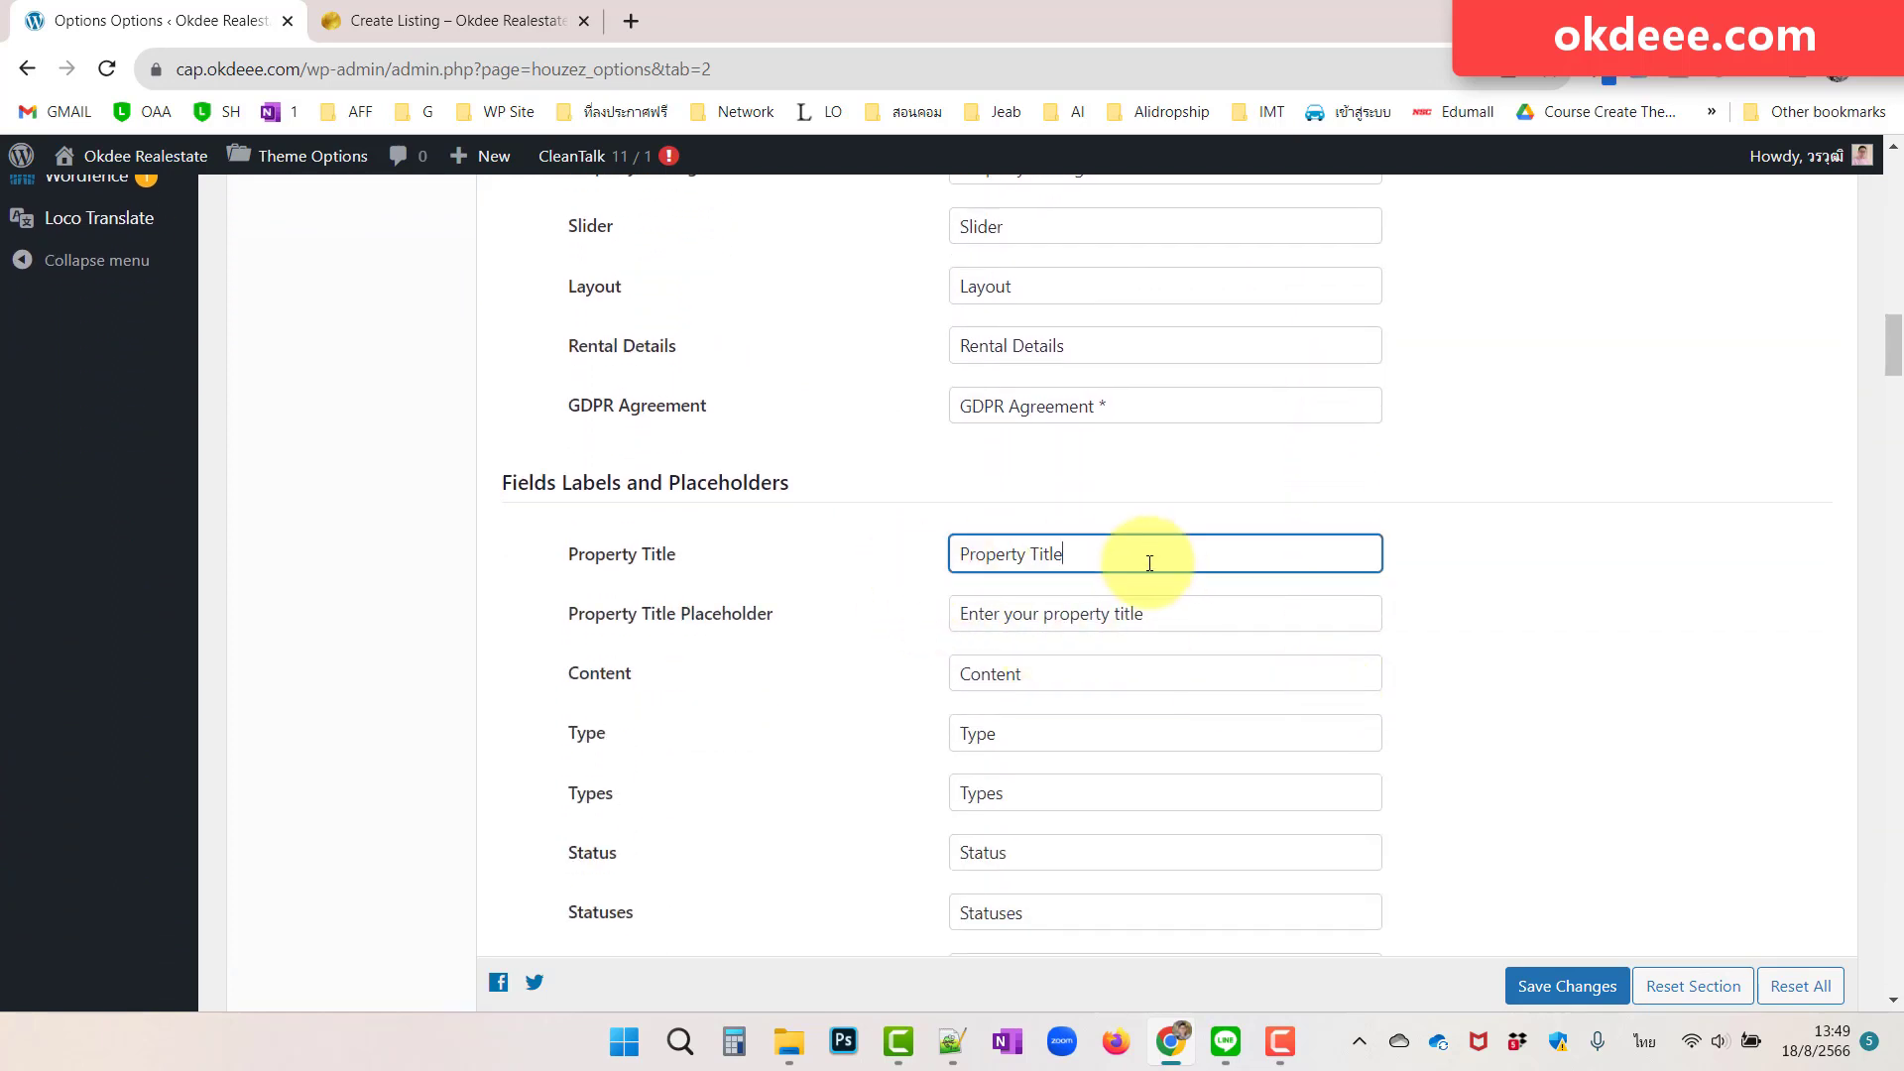
text(+)
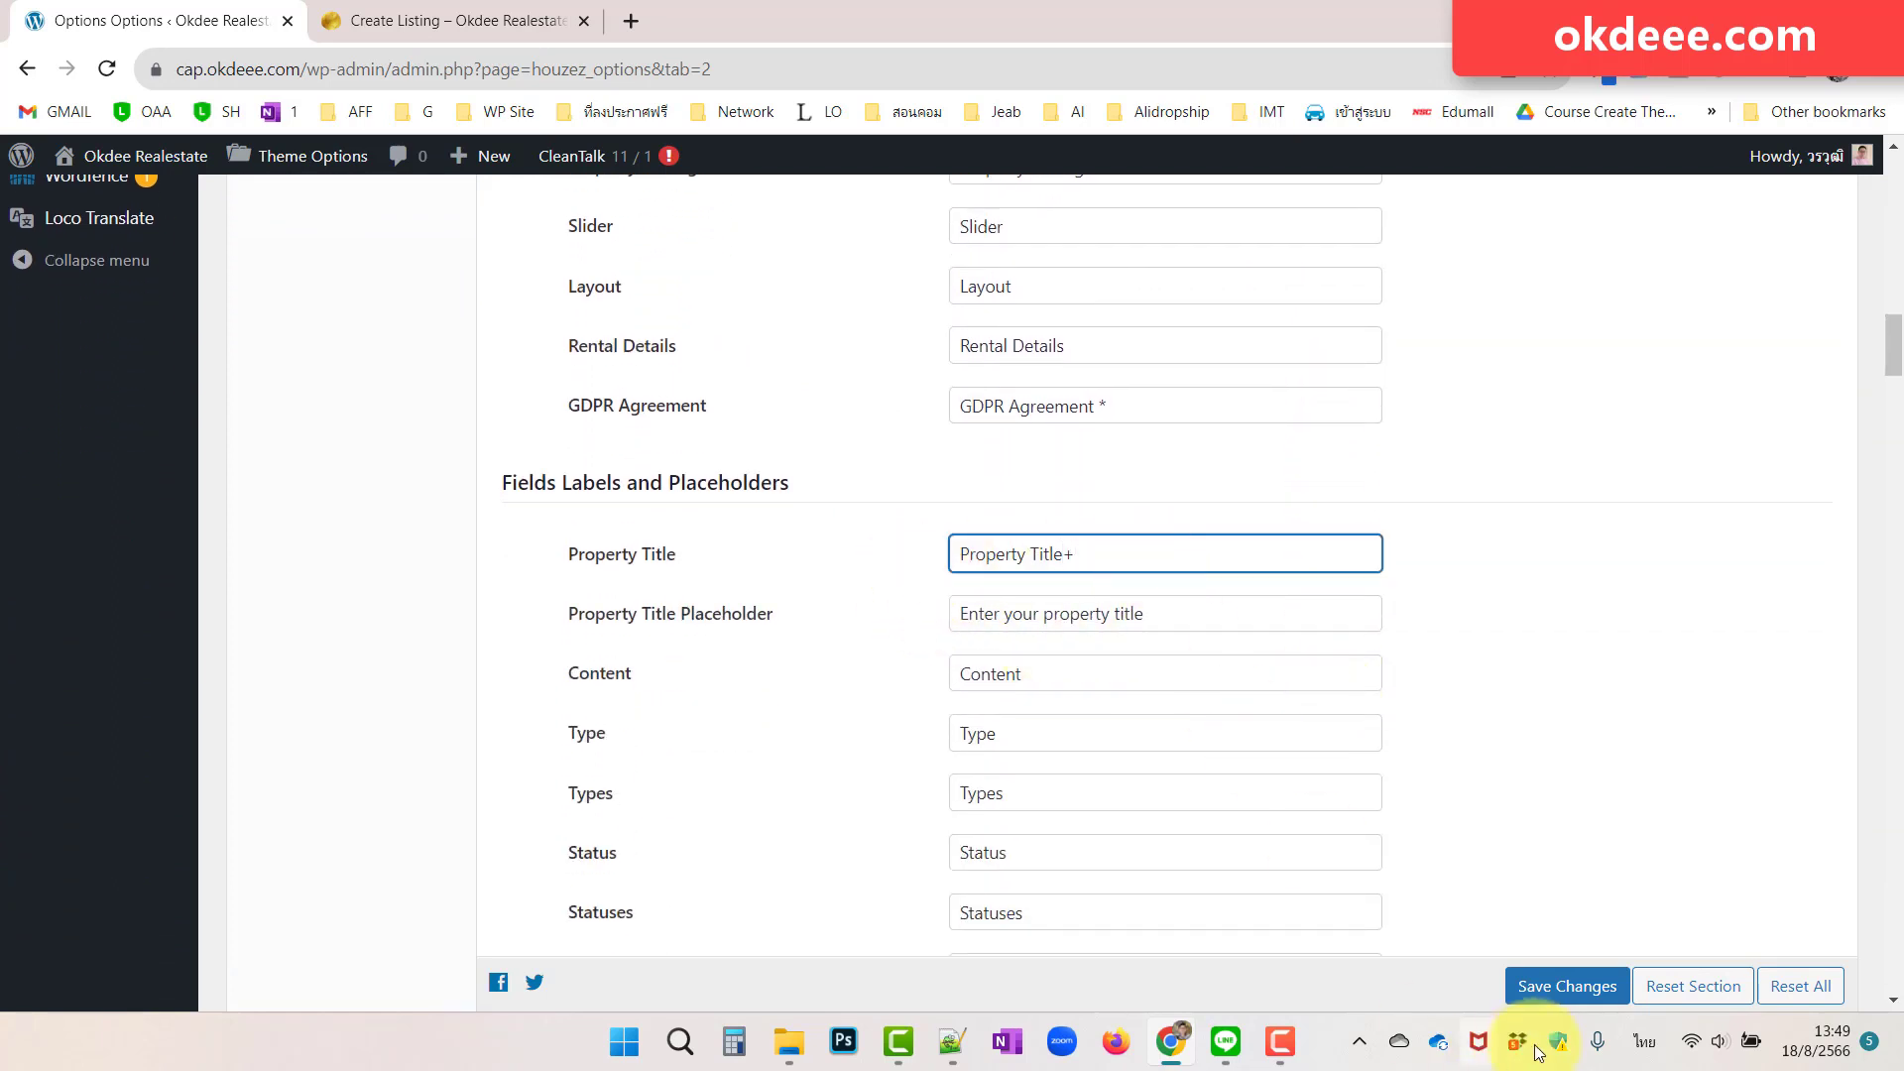
click(1567, 986)
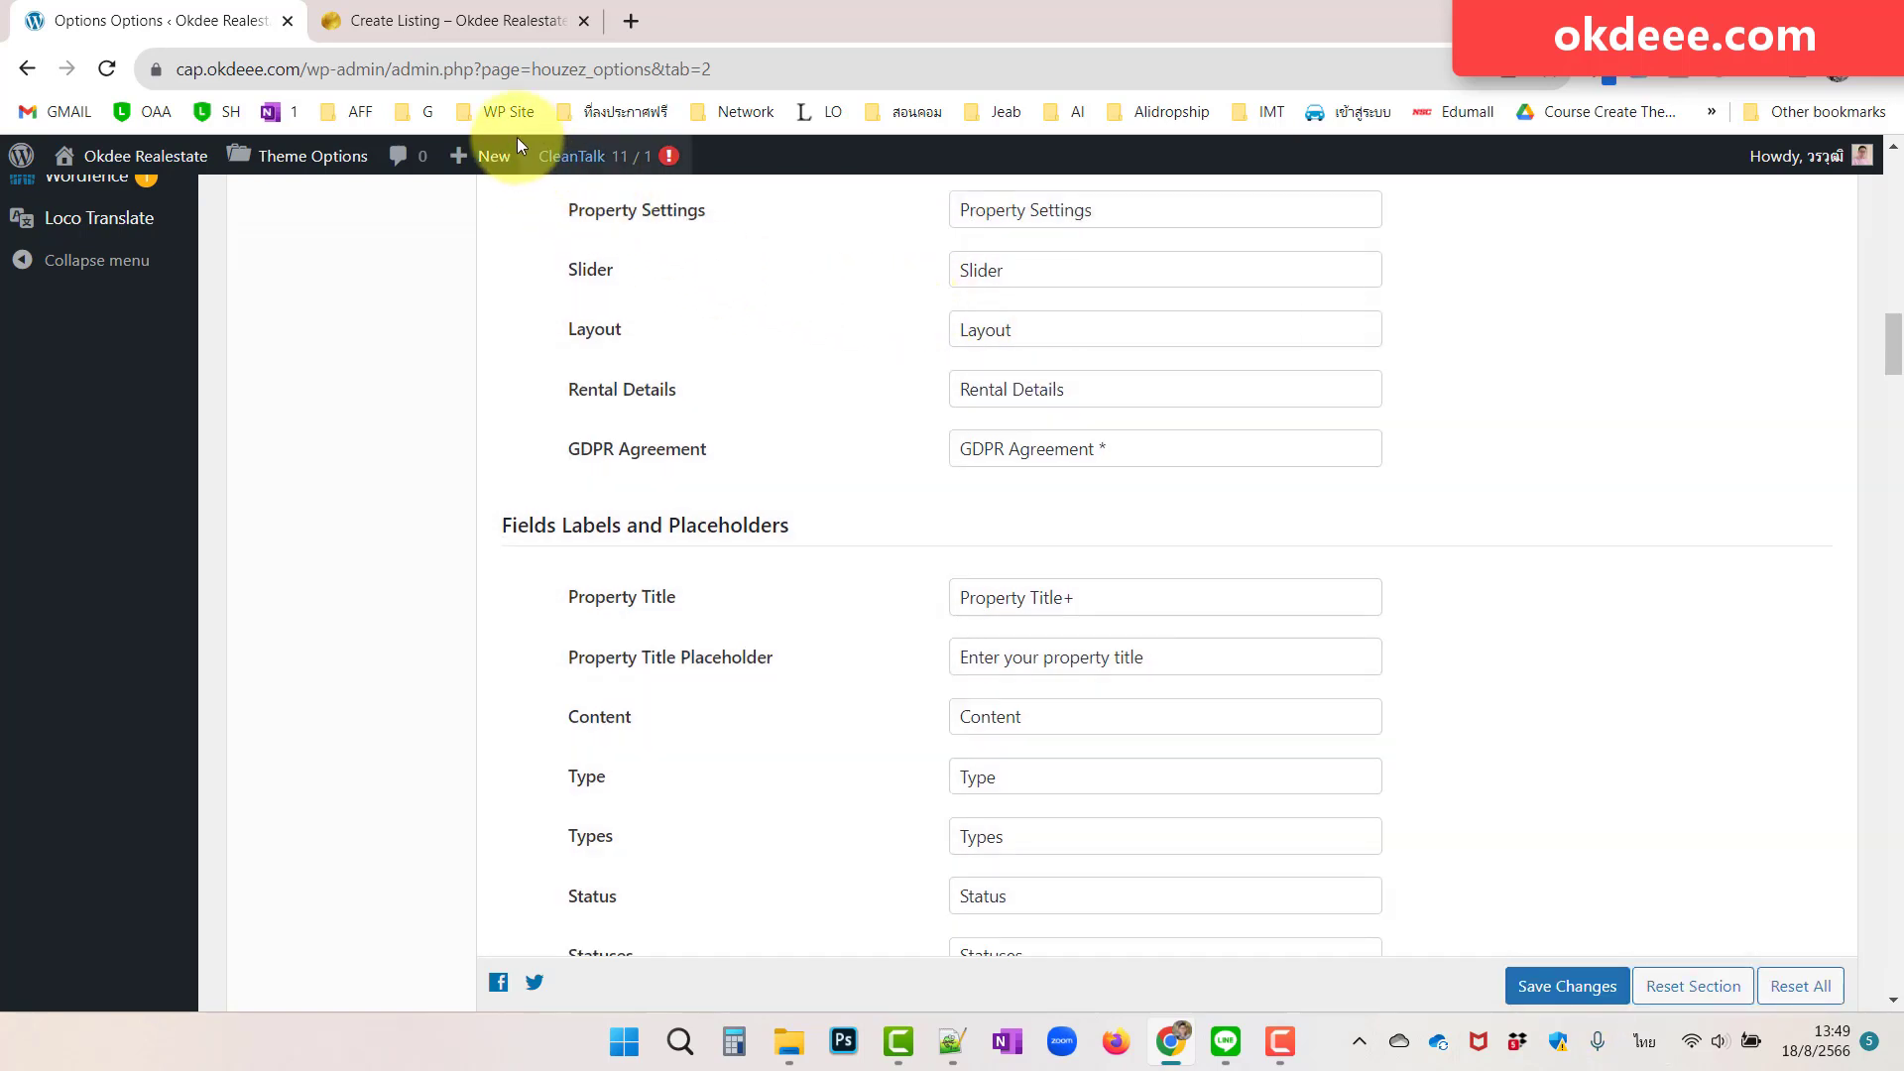
click(503, 30)
click(107, 69)
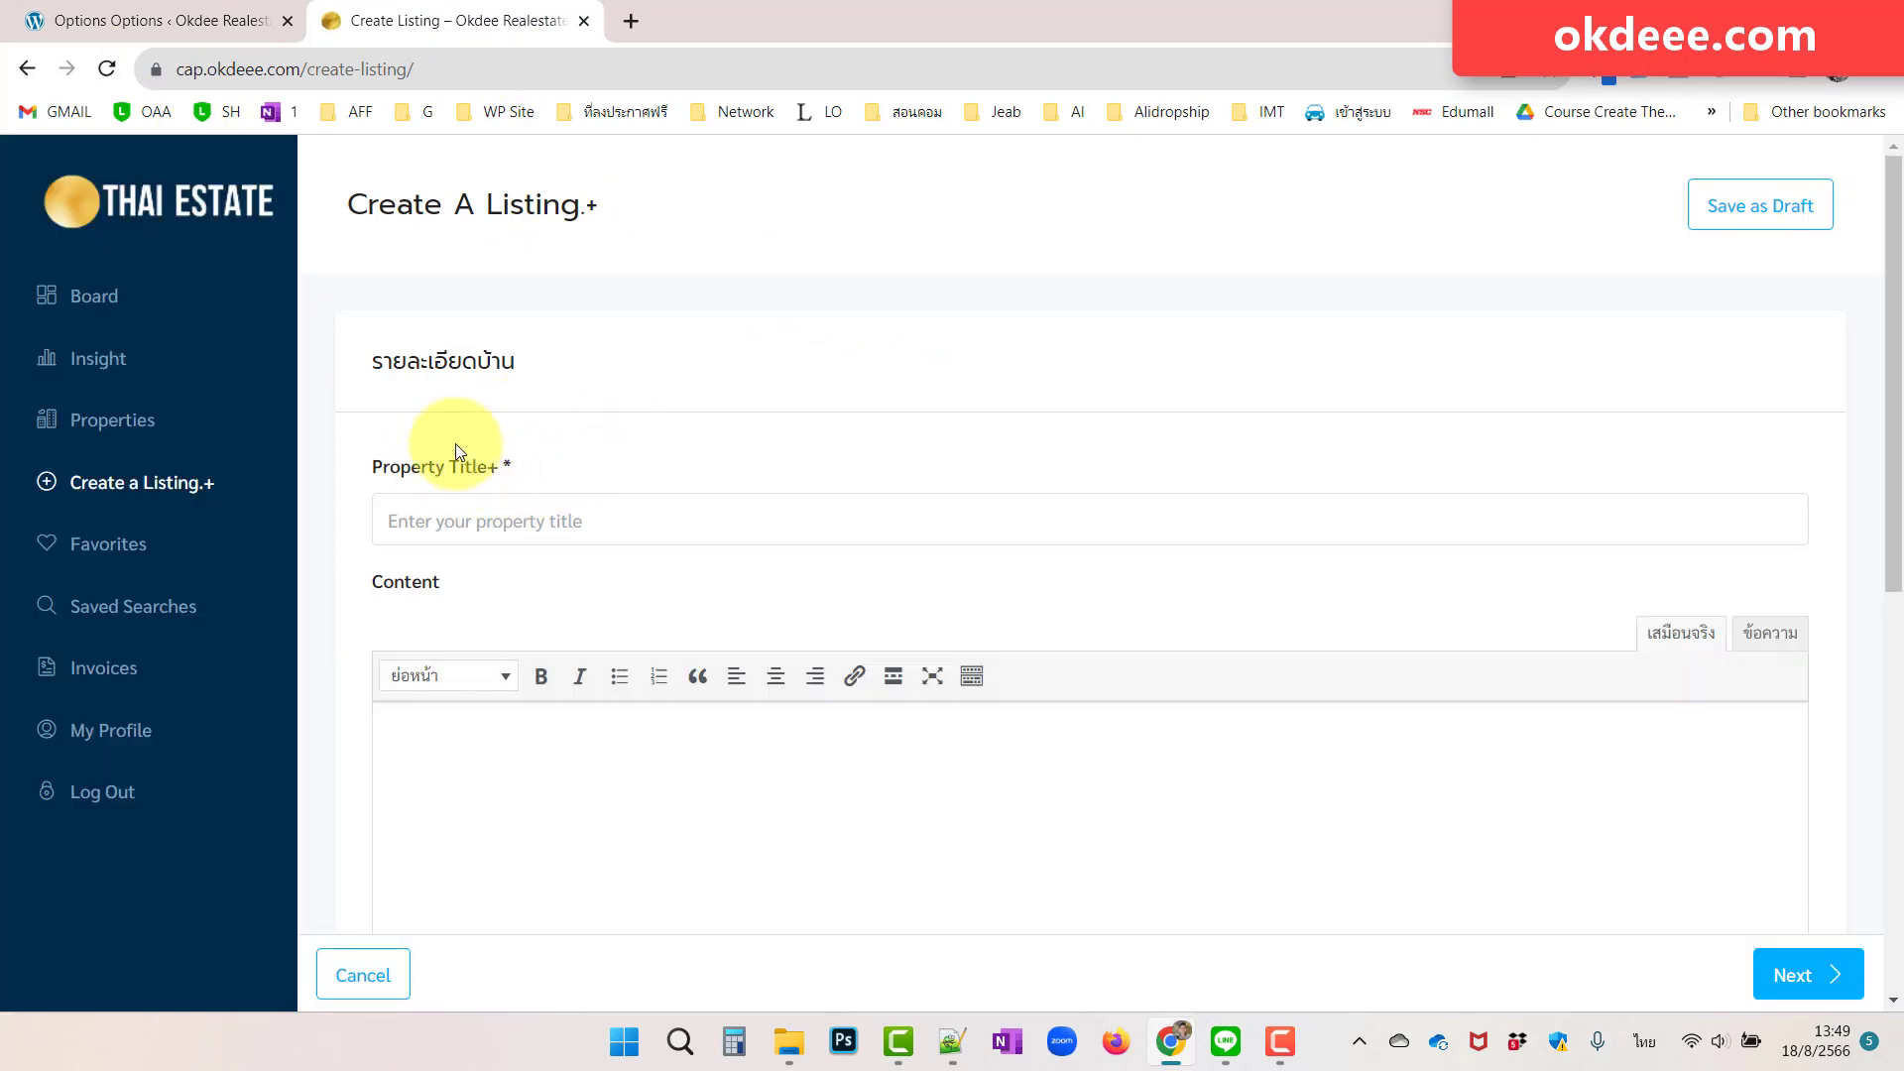
- Set the Property Title field label to "หัวข้อประกาศ" and save it, checking the result on the reloaded listing creation page
click(194, 33)
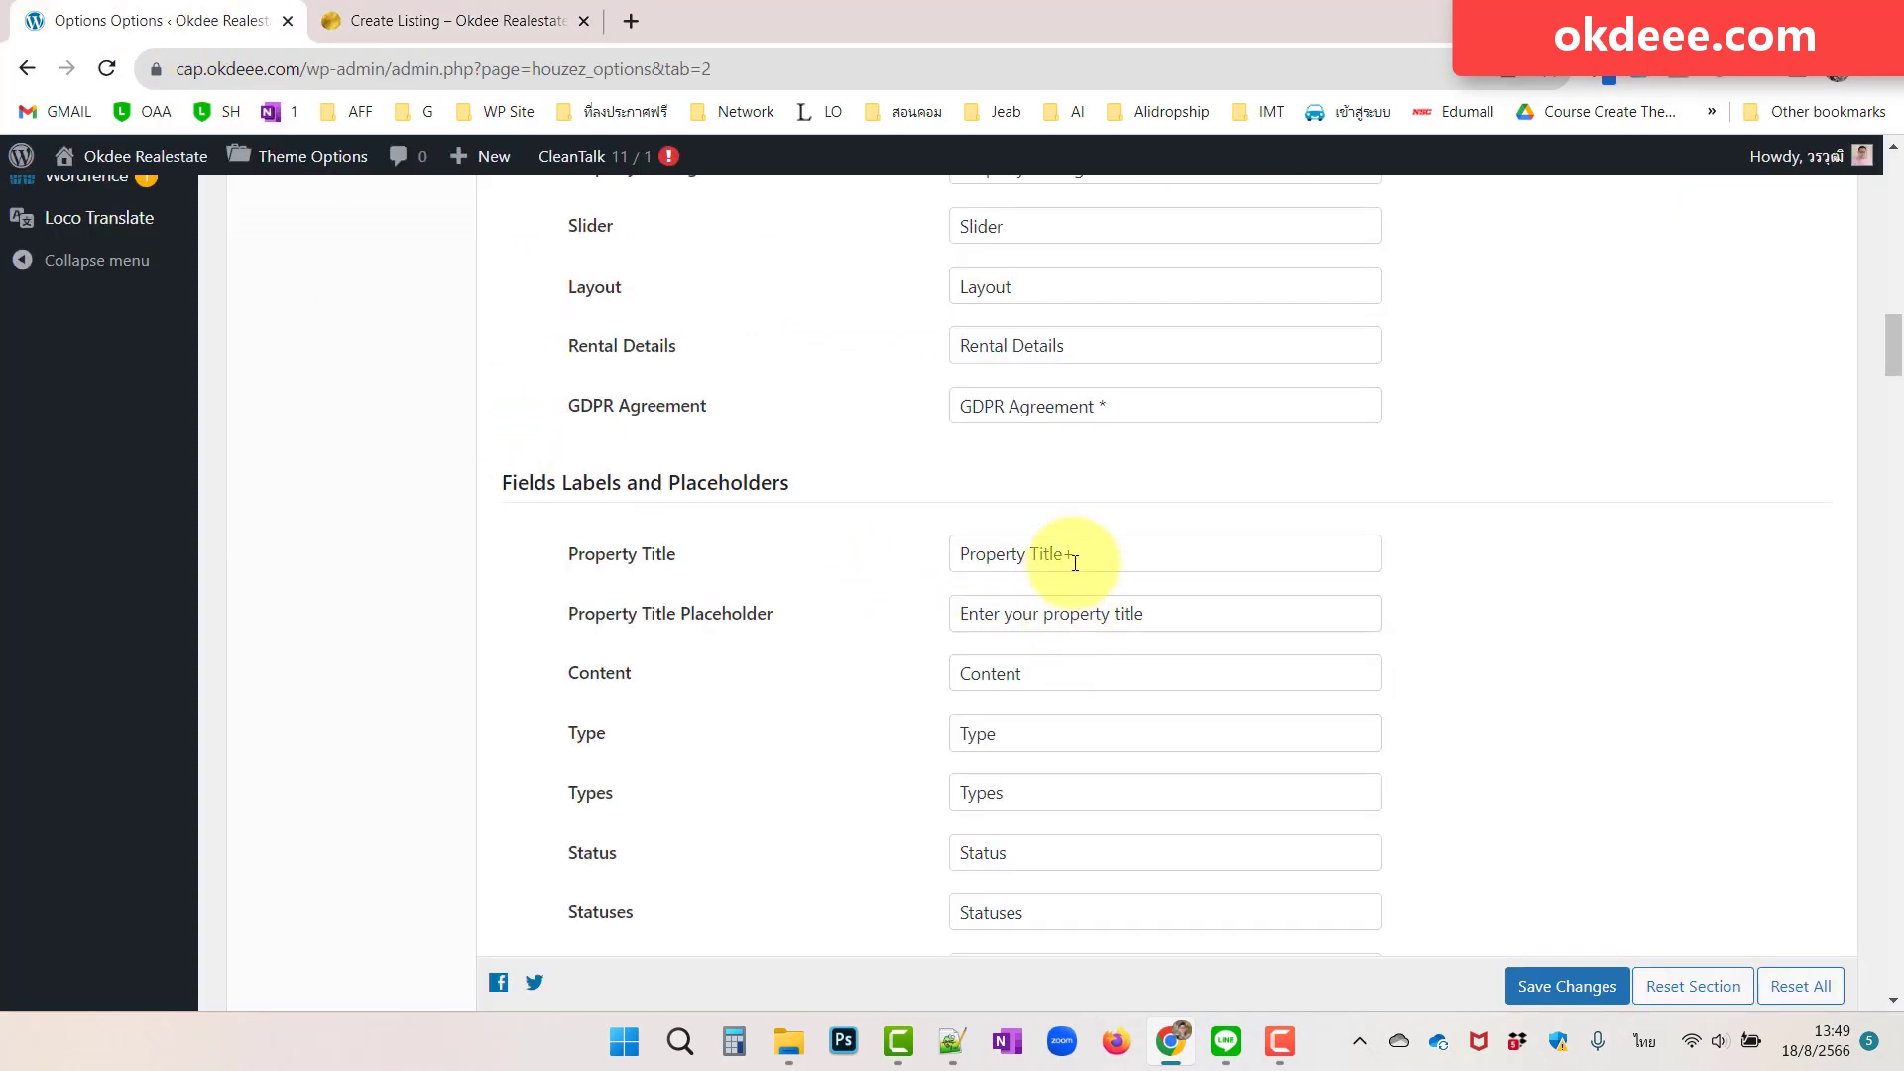
drag(1077, 553, 954, 553)
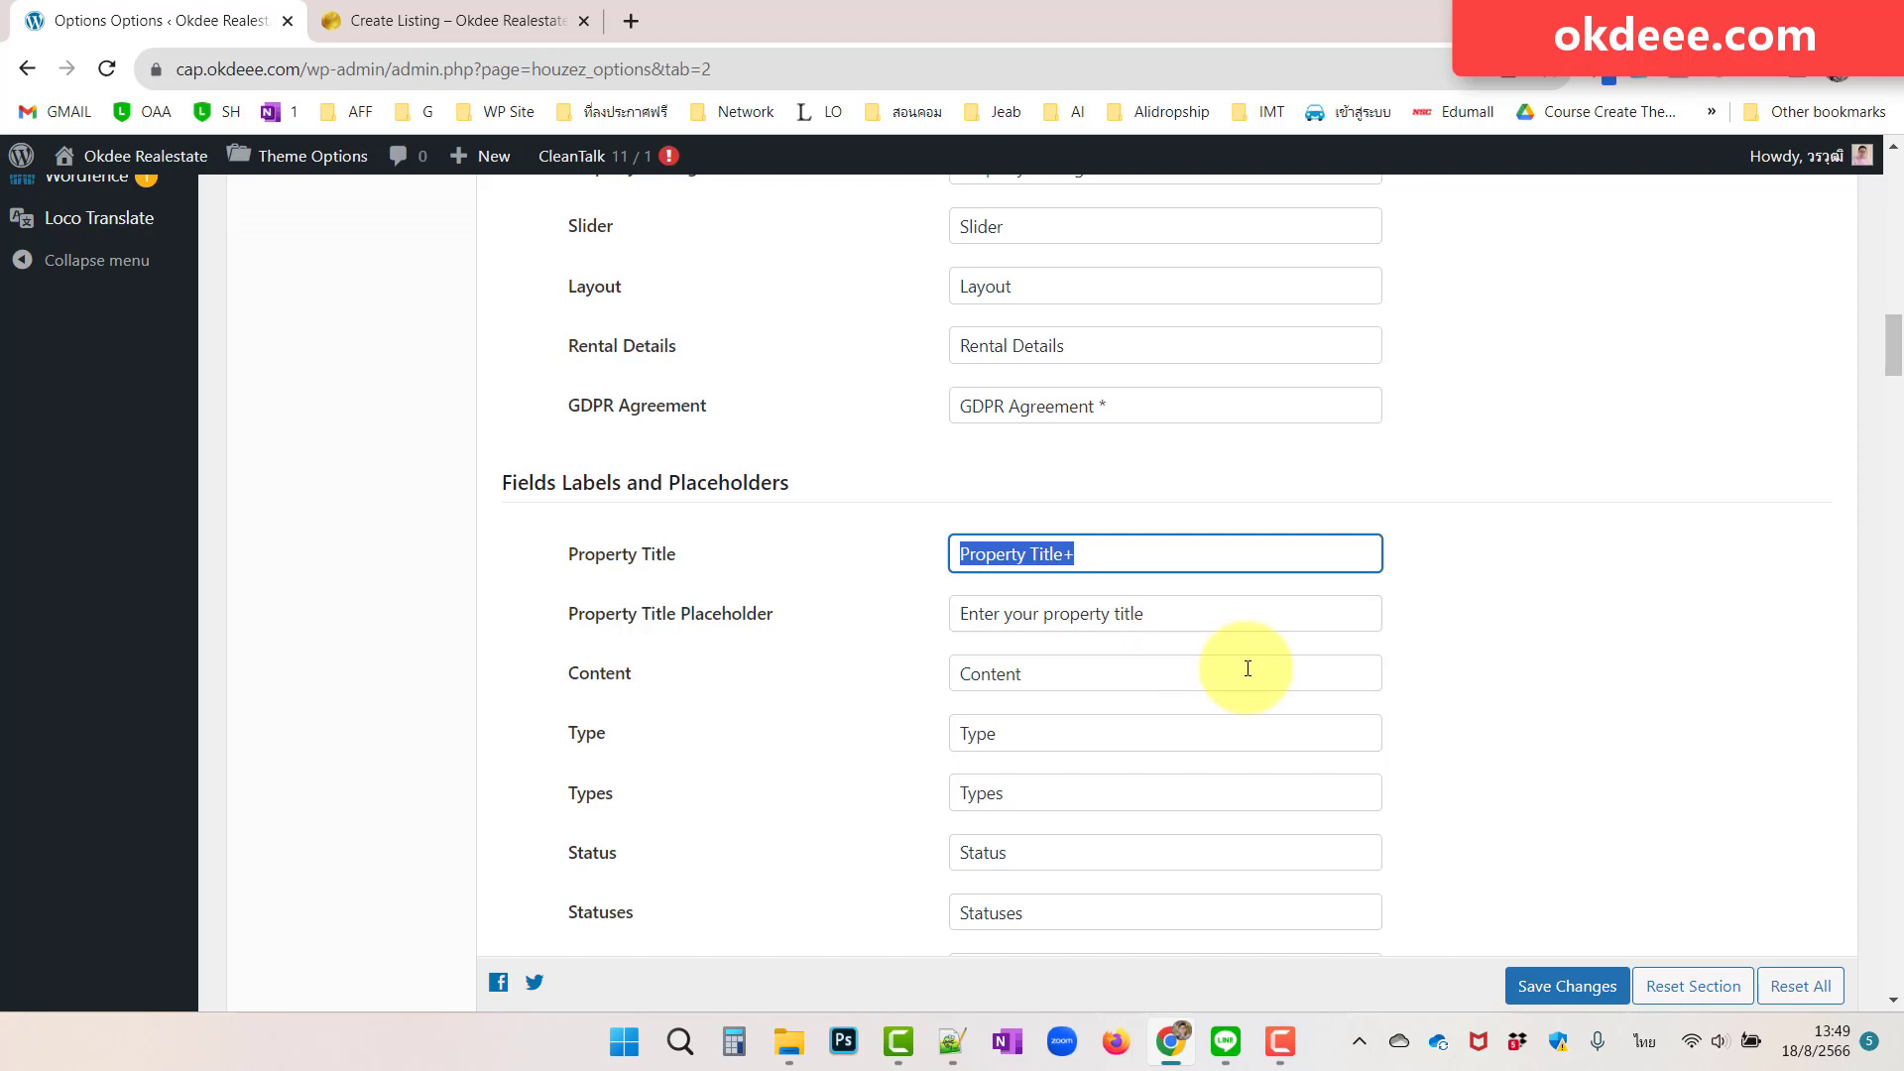
text(หัวข้อประกาศ)
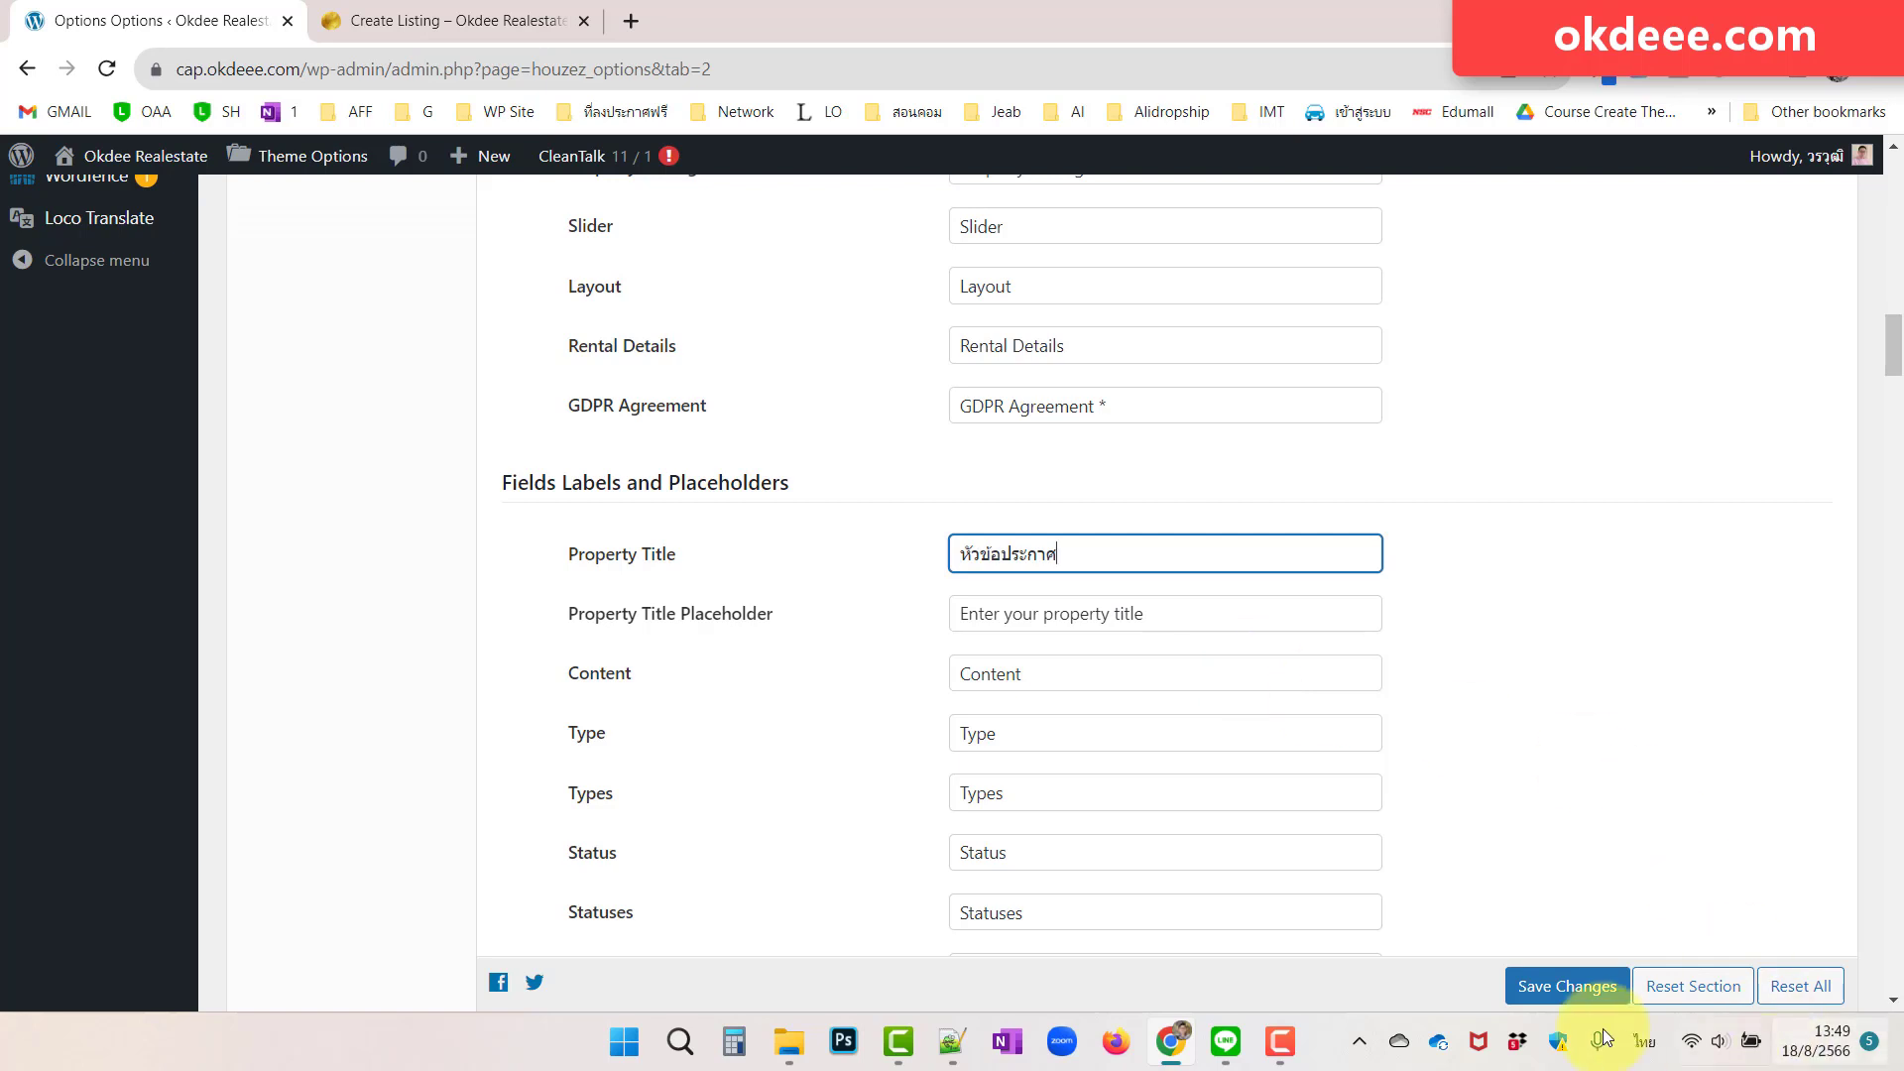
click(1575, 985)
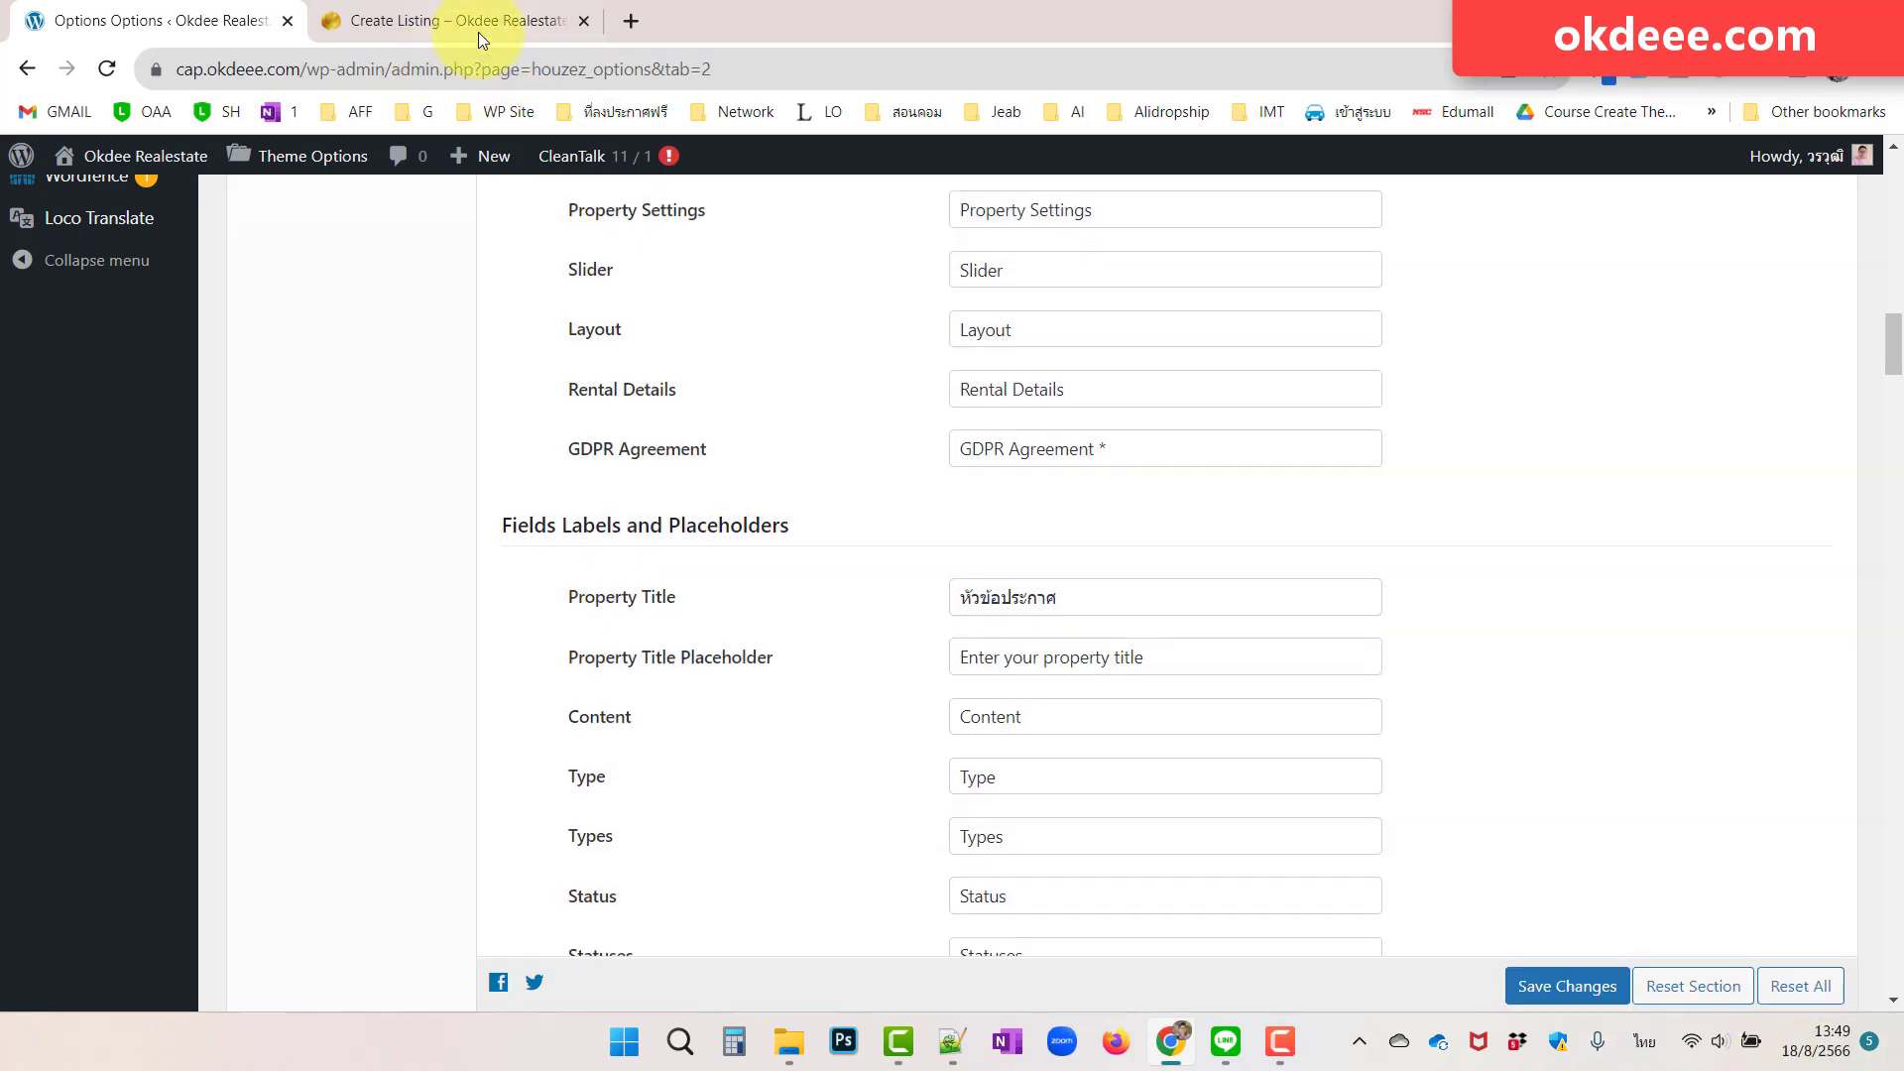
click(478, 30)
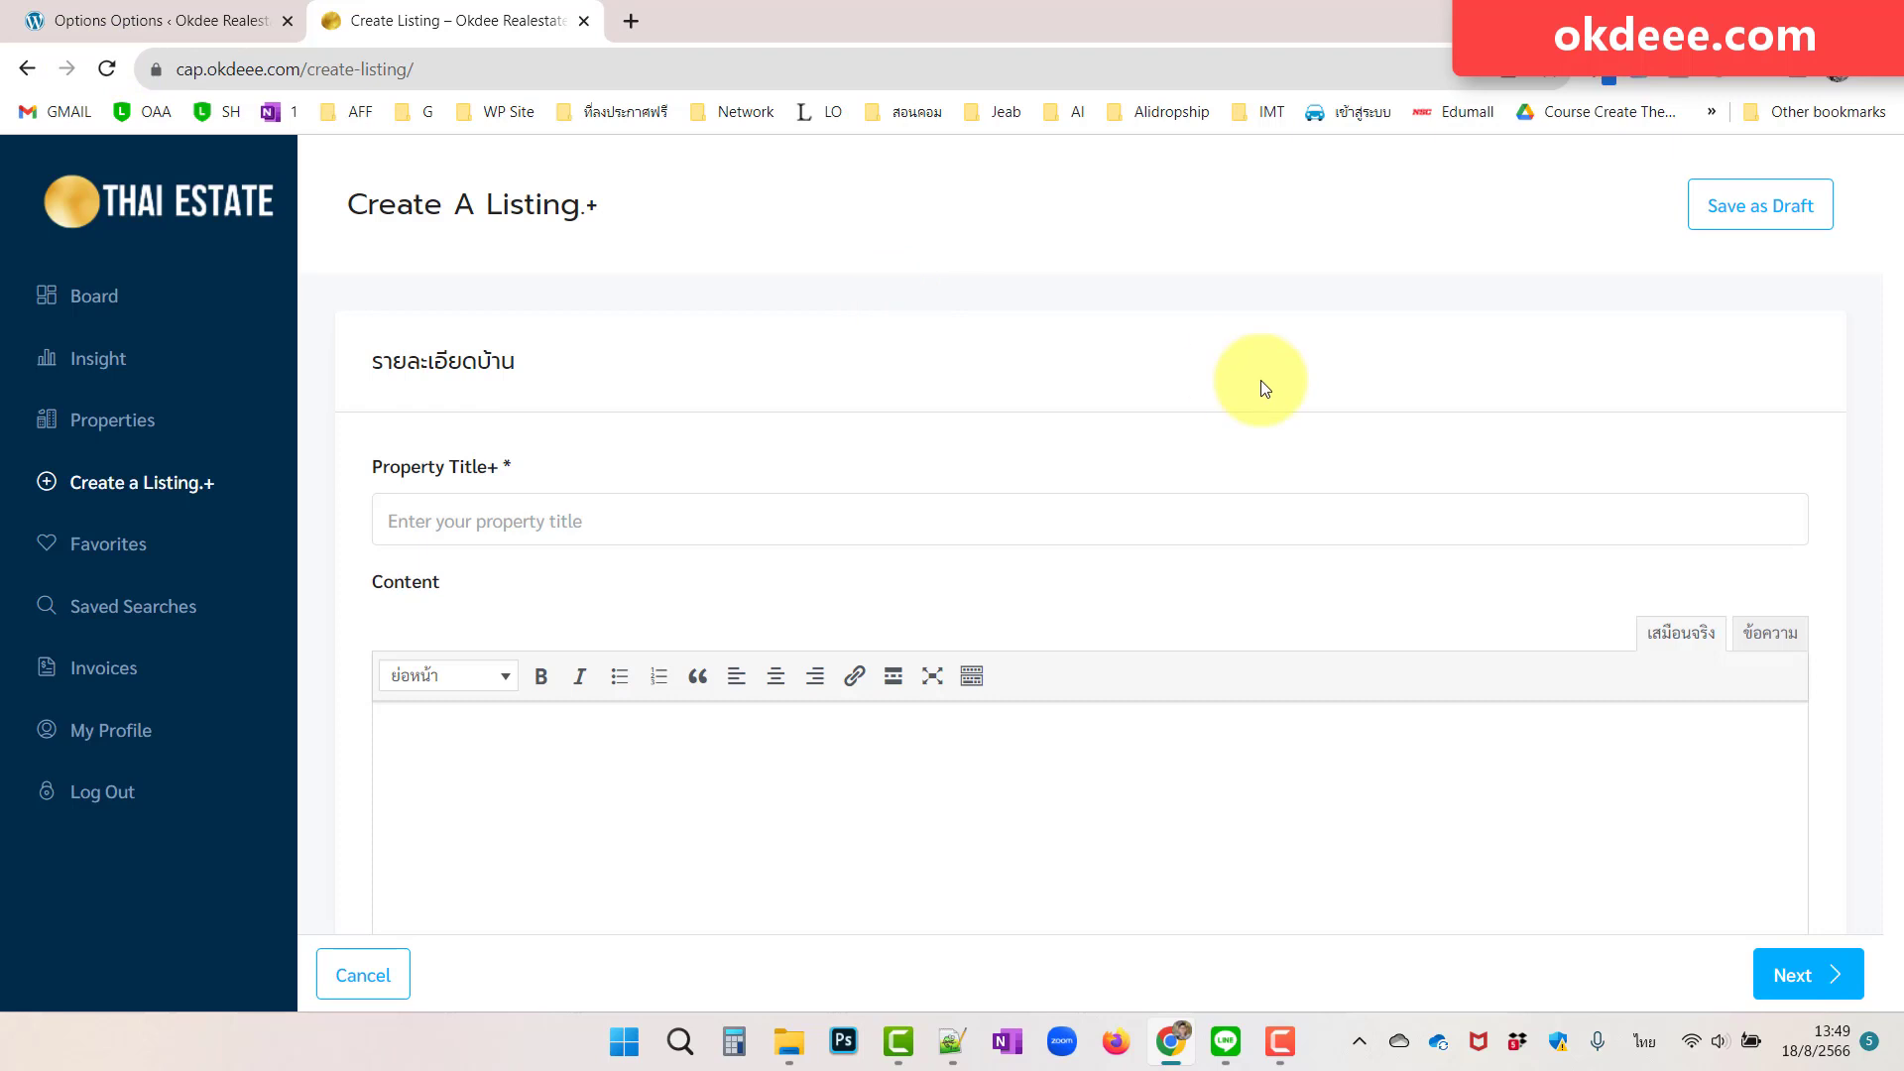
click(106, 68)
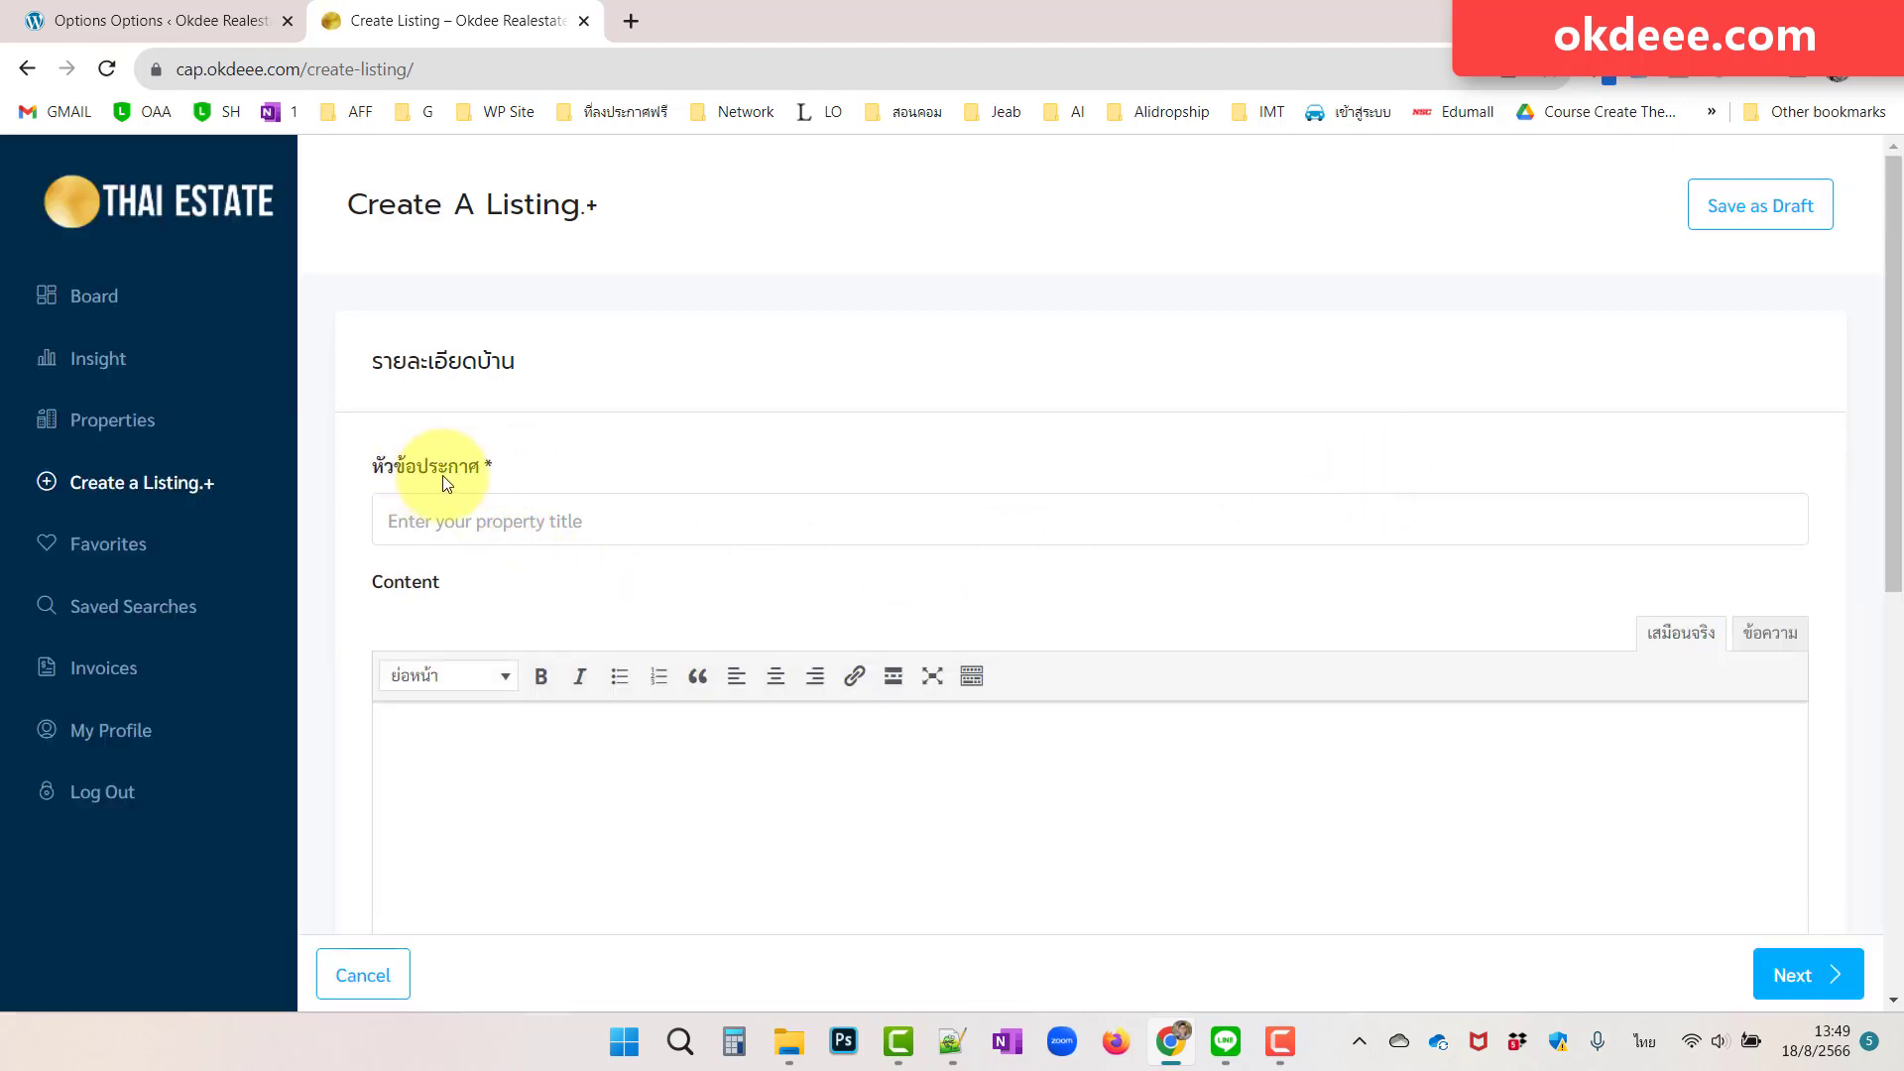
- Set the Content field label to "ข้อมูลบ้าน" and save it, checking the result on the reloaded listing creation page
double_click(451, 586)
click(248, 22)
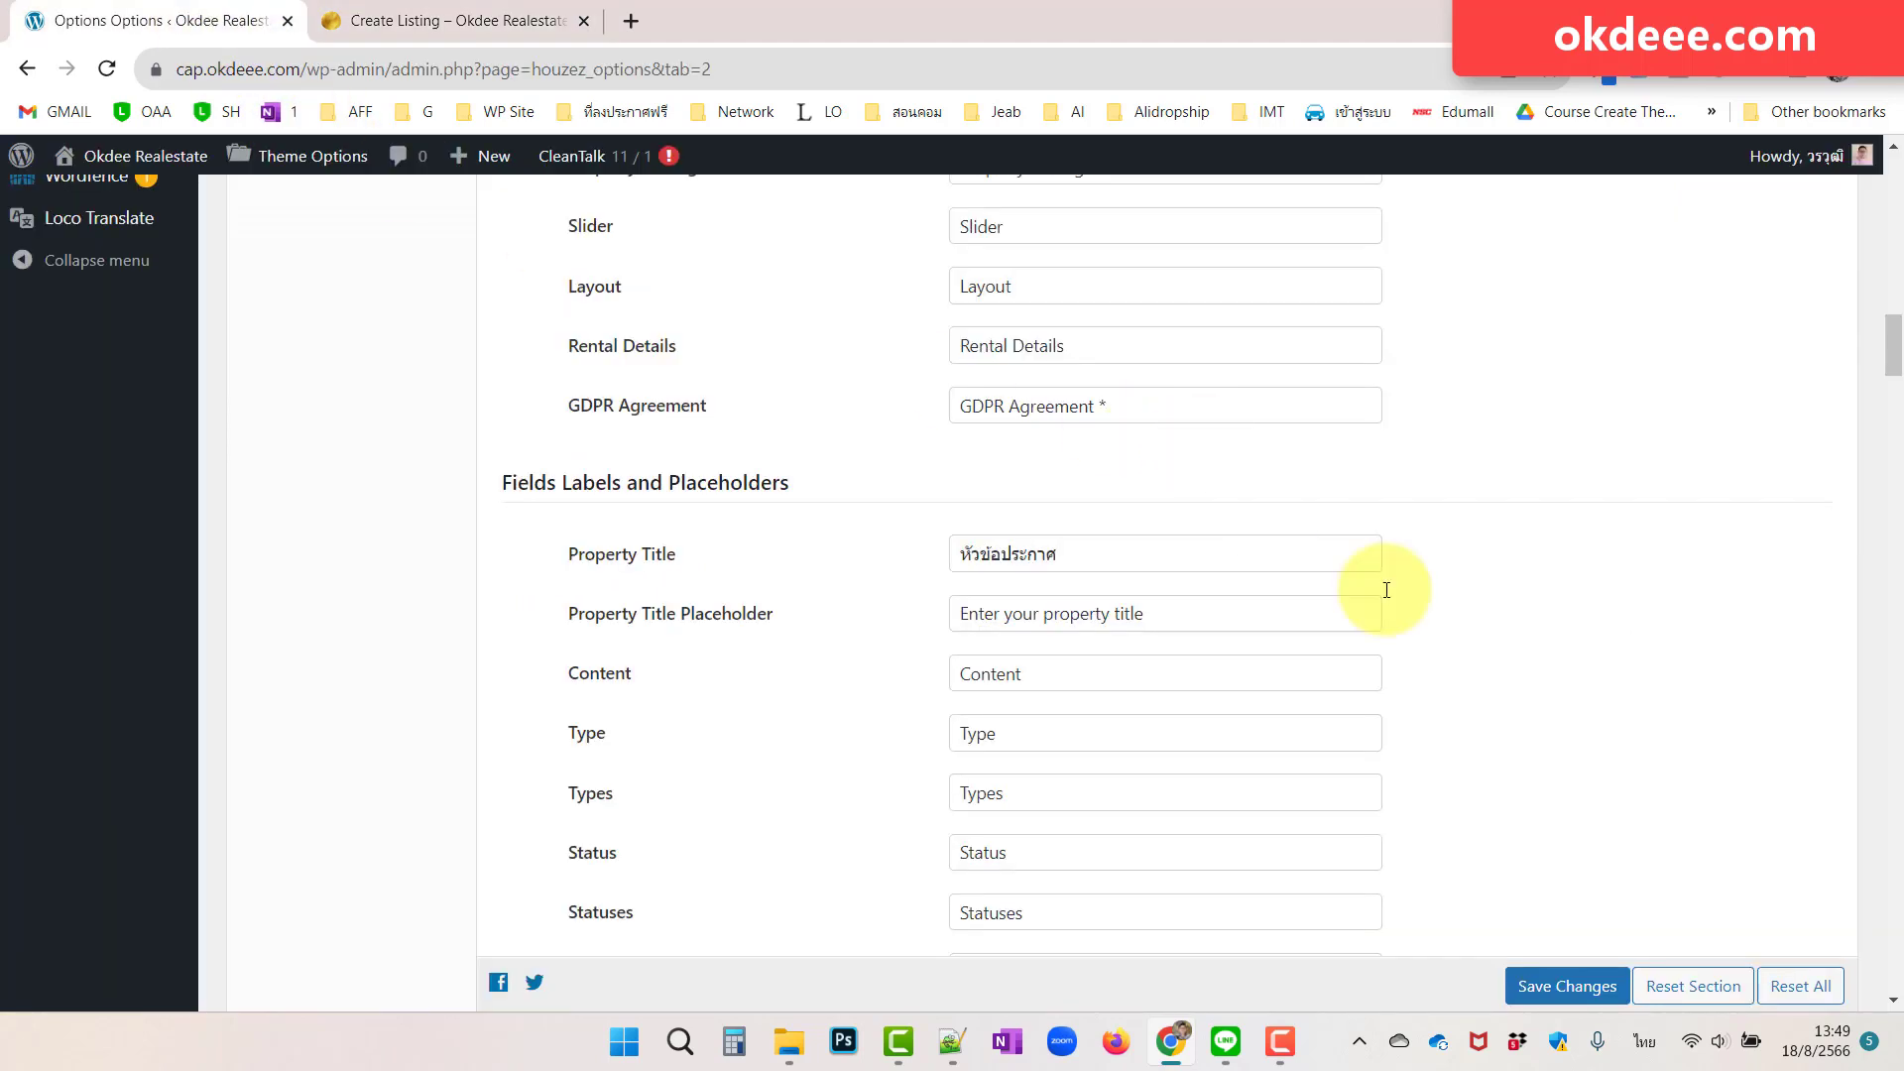
double_click(1021, 671)
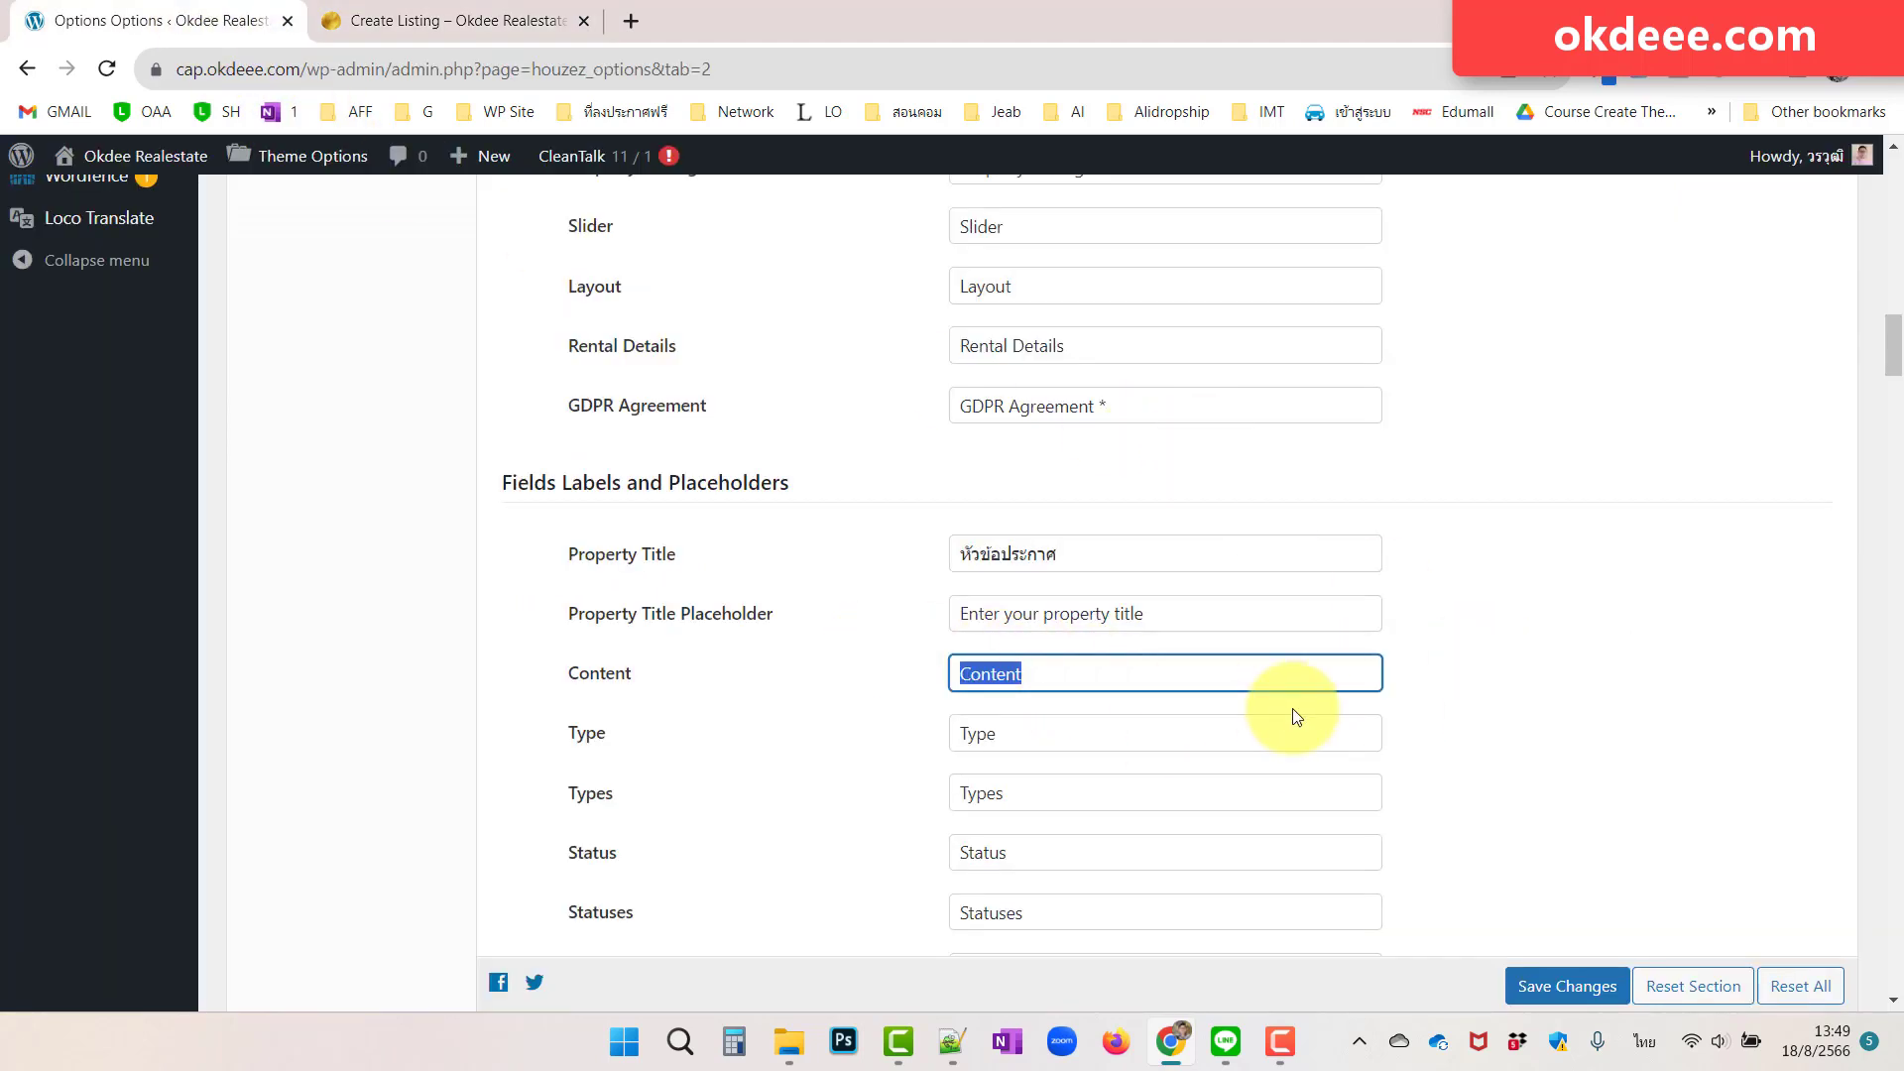
text(ข้อมูลบ้าน)
click(1558, 987)
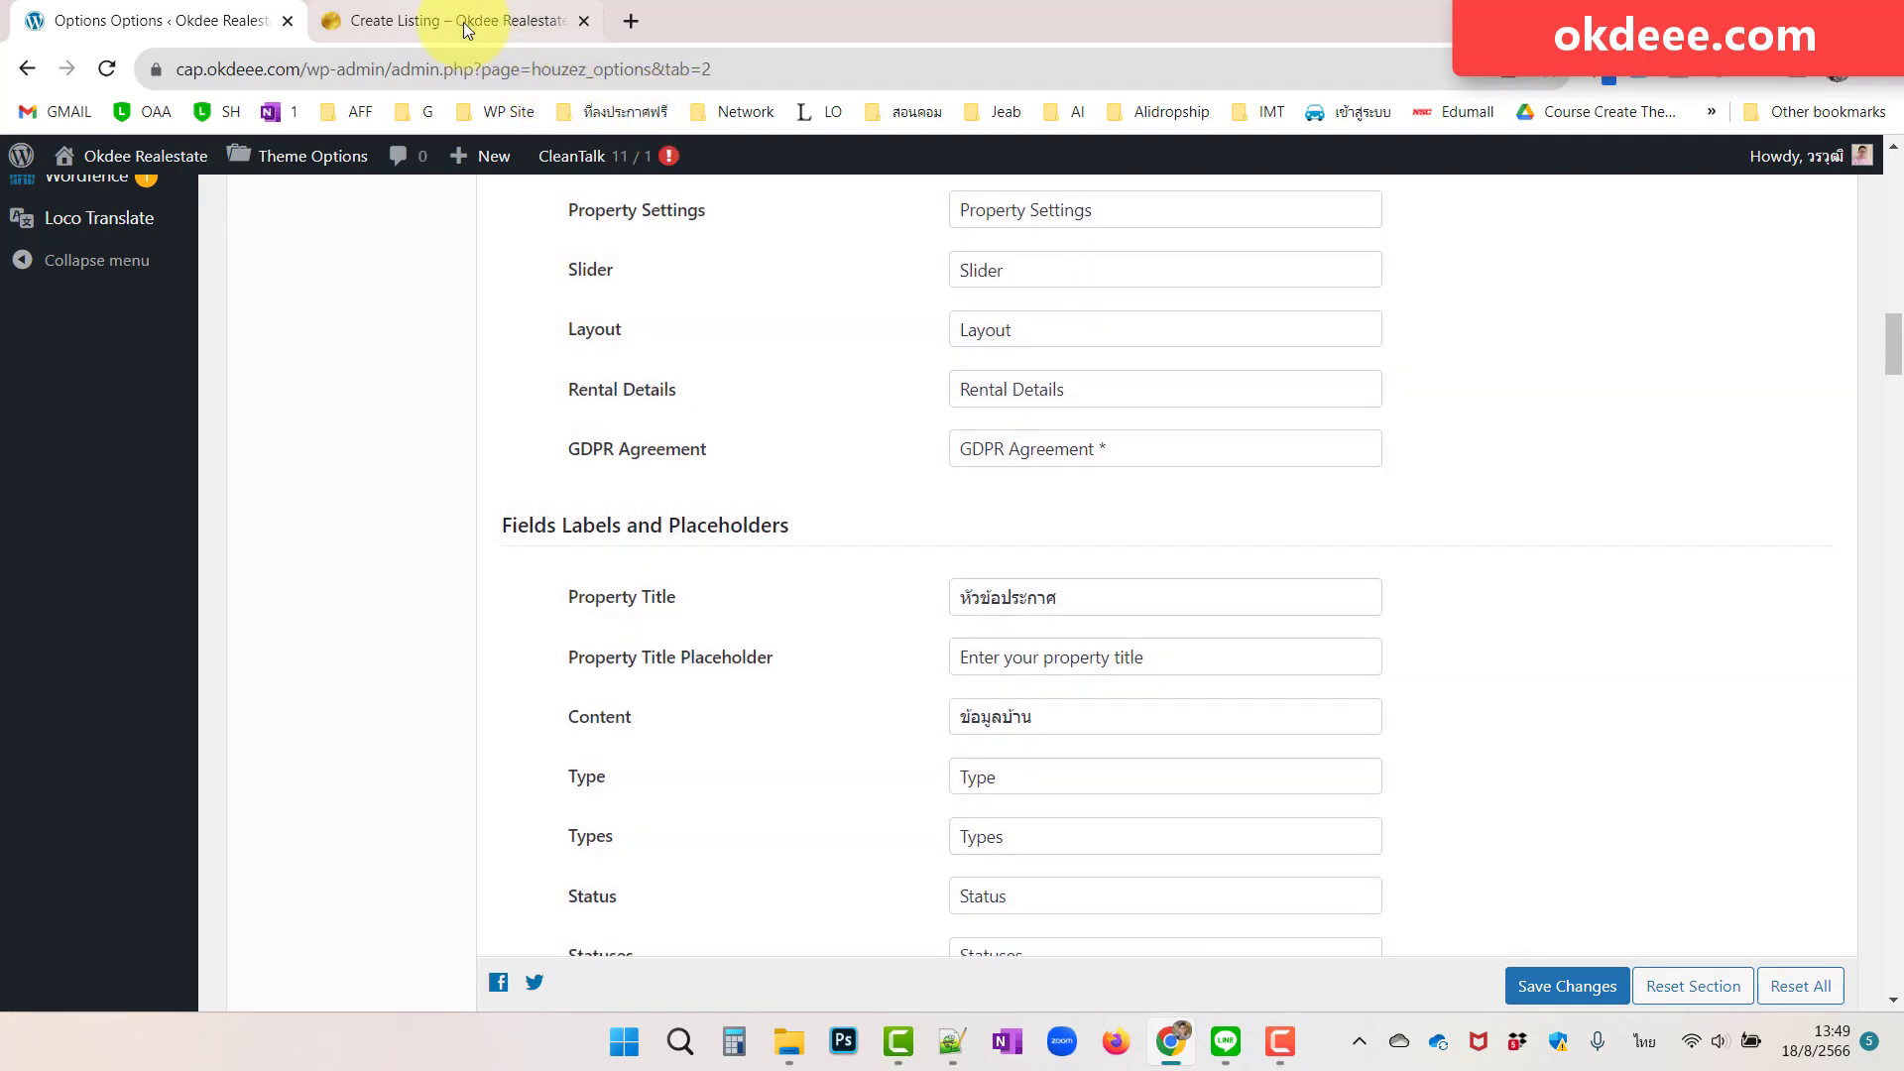
click(462, 22)
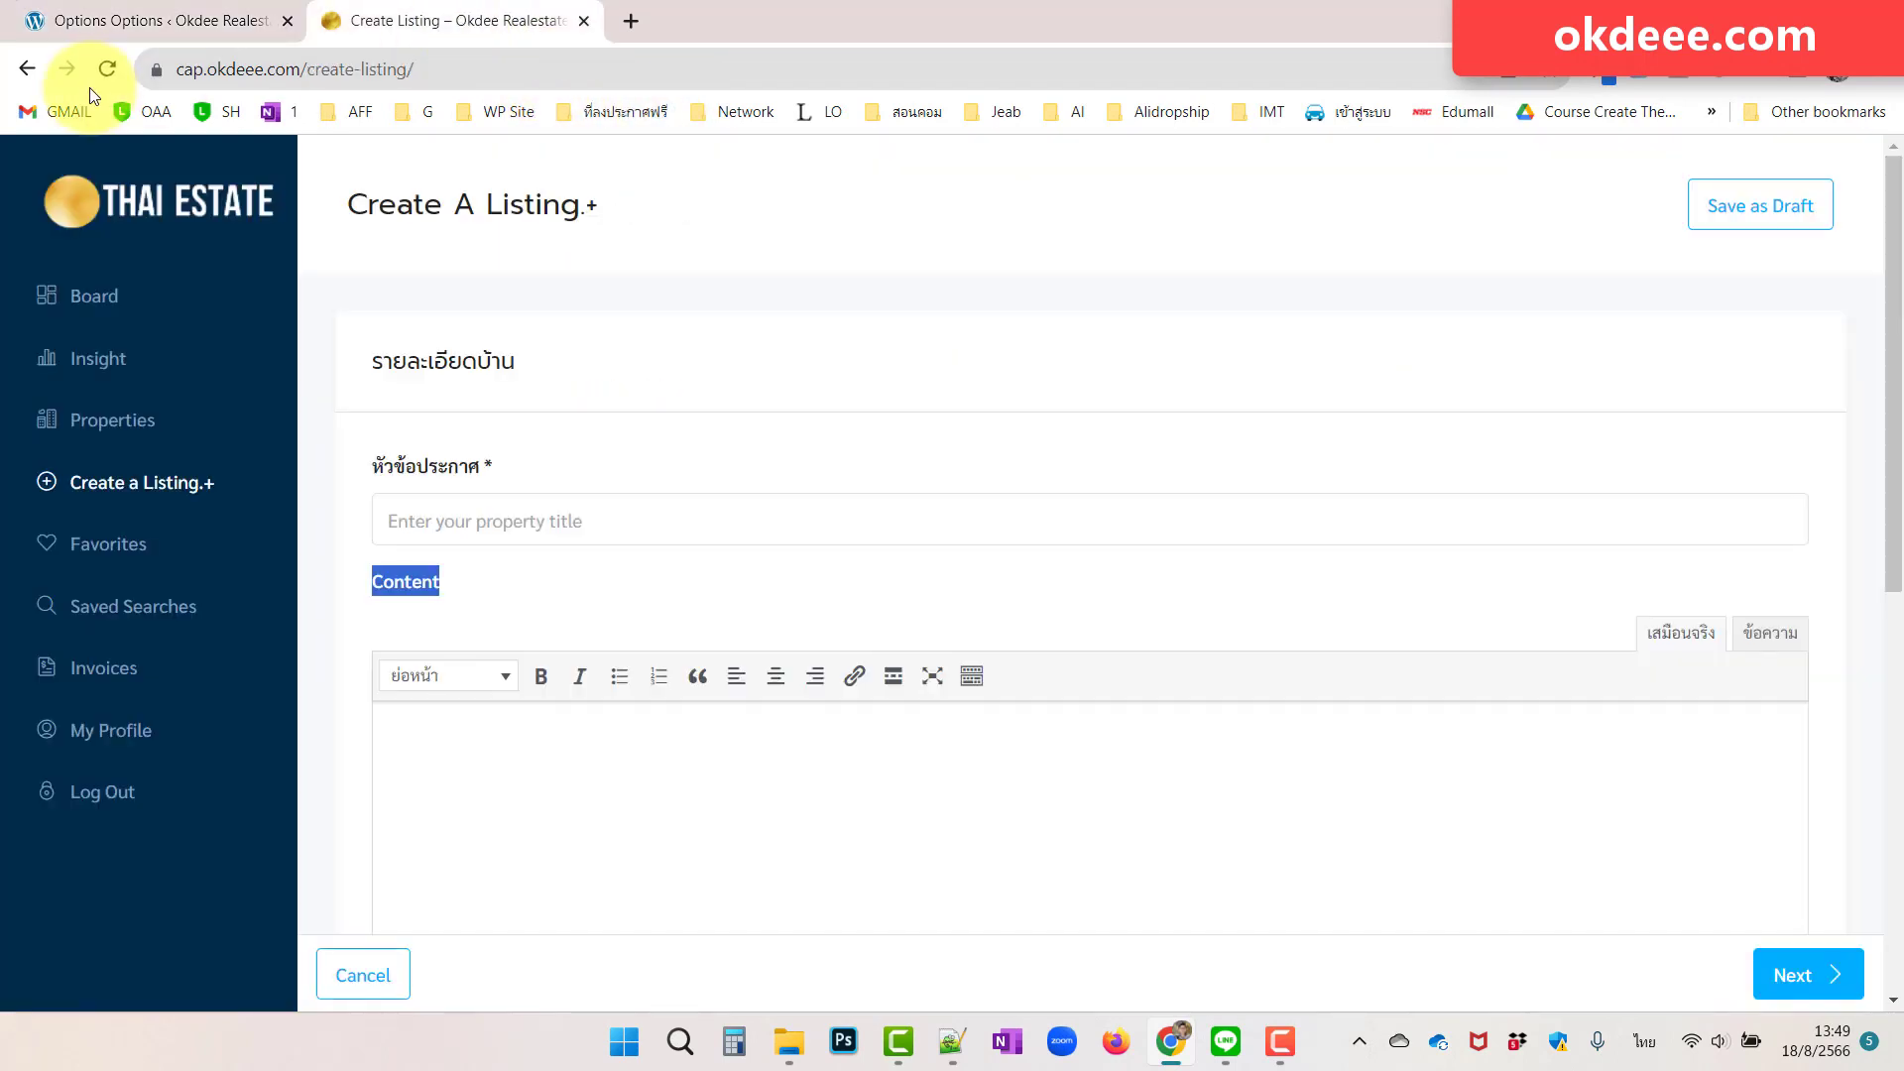
click(107, 68)
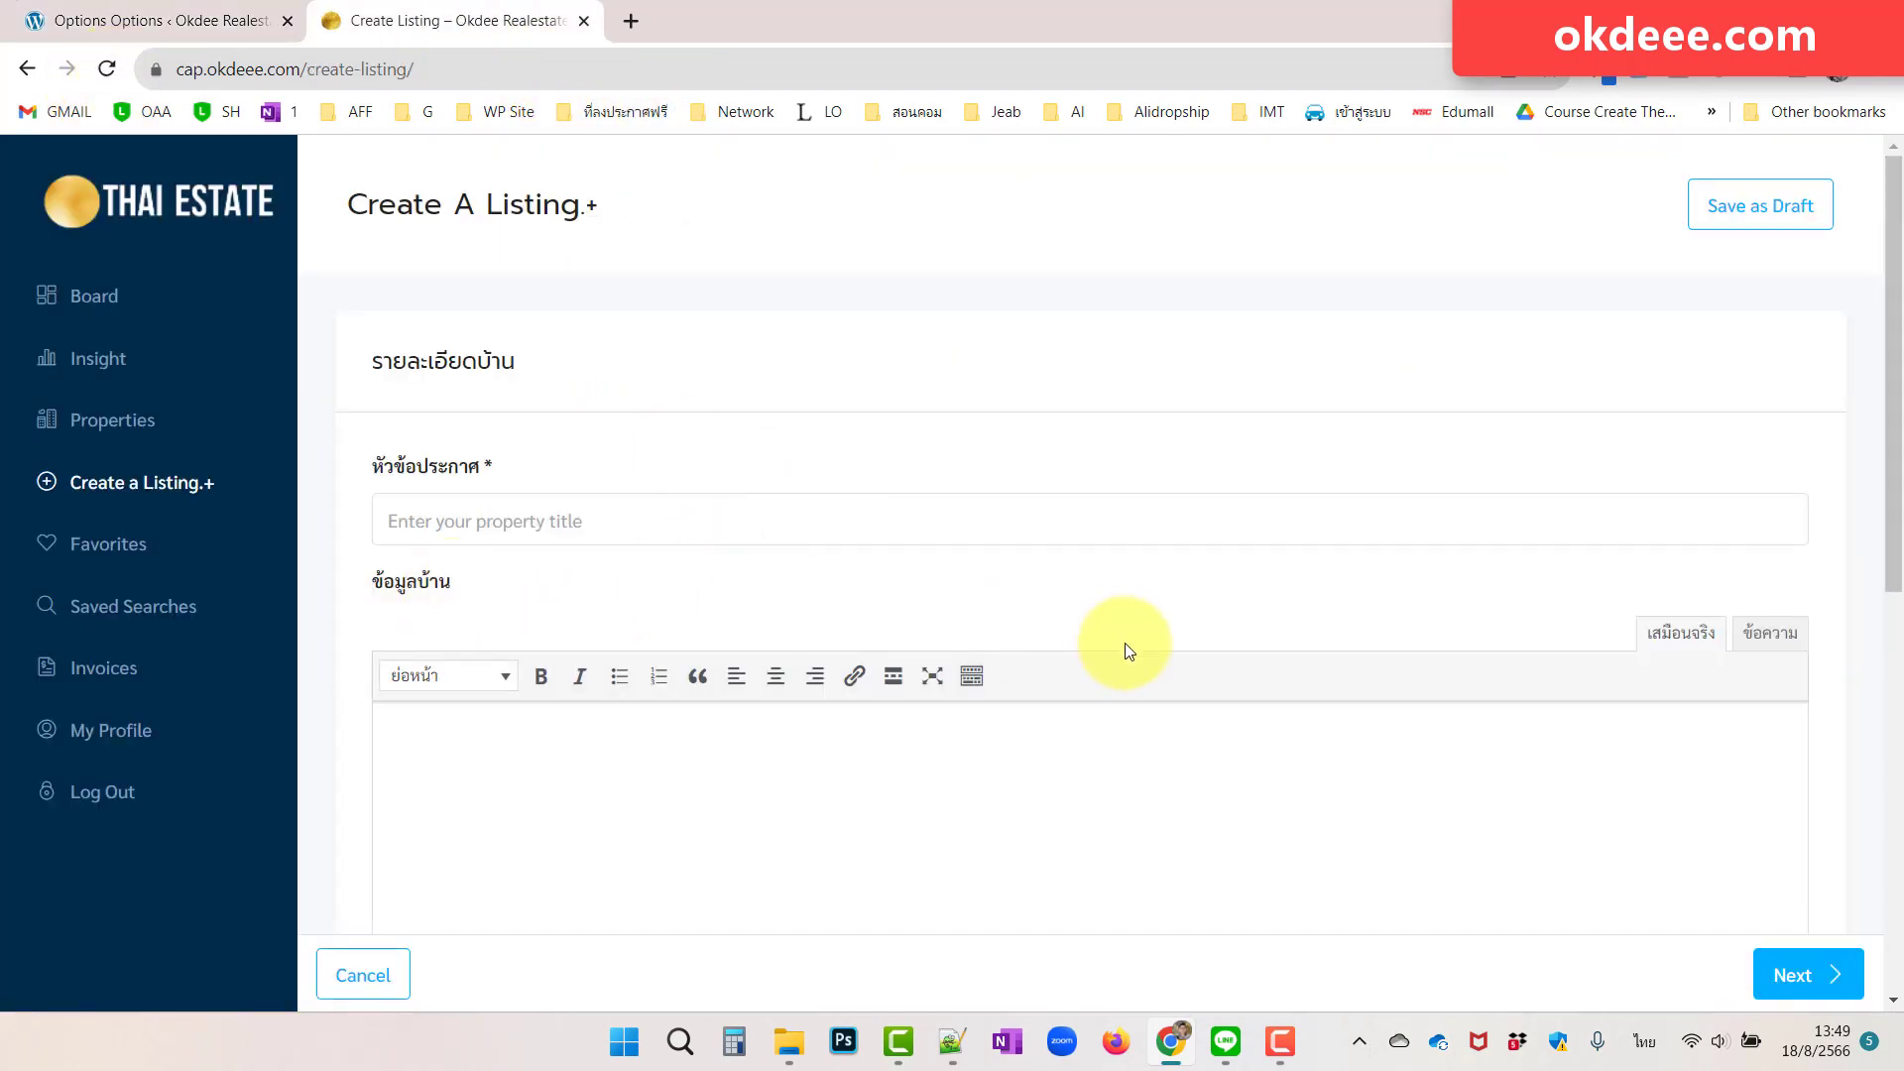
- Examine the labels throughout the listing creation form and compare them with the field labels in Theme Options
scroll(1124, 642, down, 1)
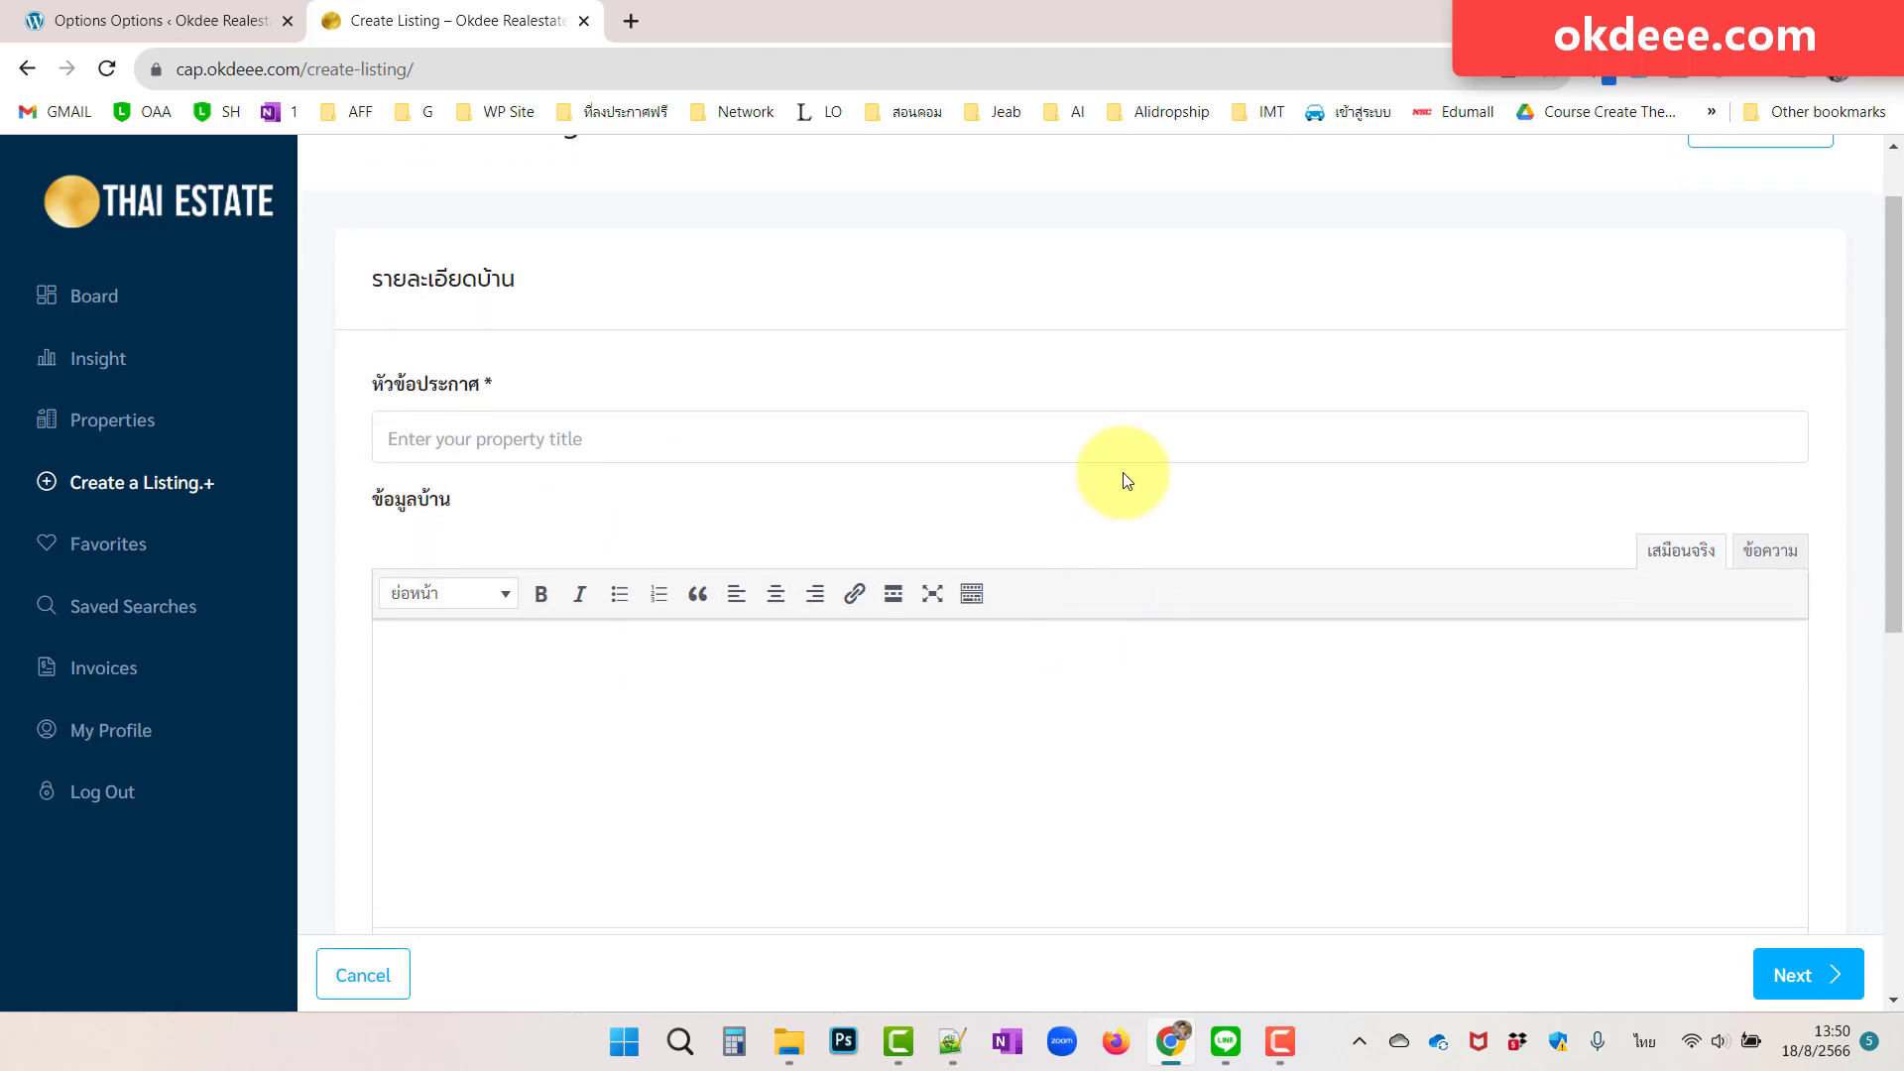
scroll(1181, 585, down, 1)
scroll(1180, 581, down, 2)
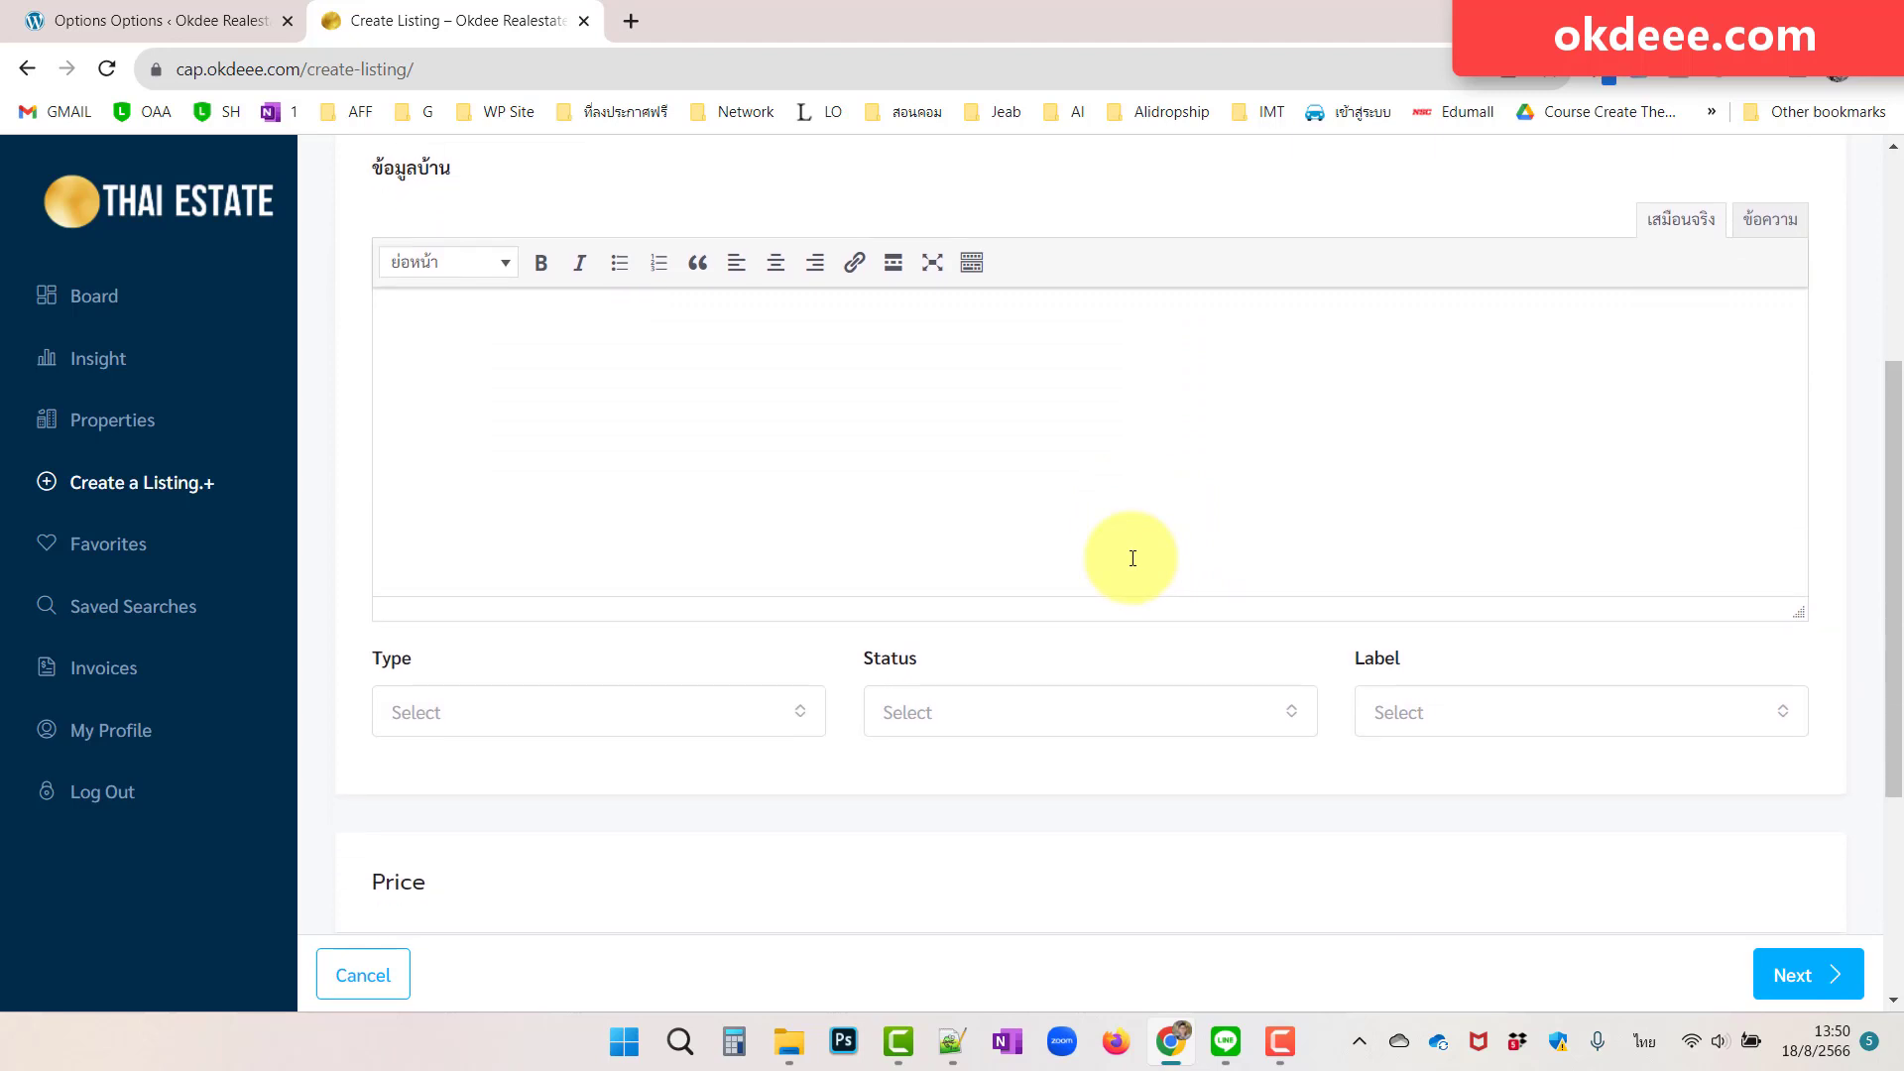
scroll(1373, 497, down, 2)
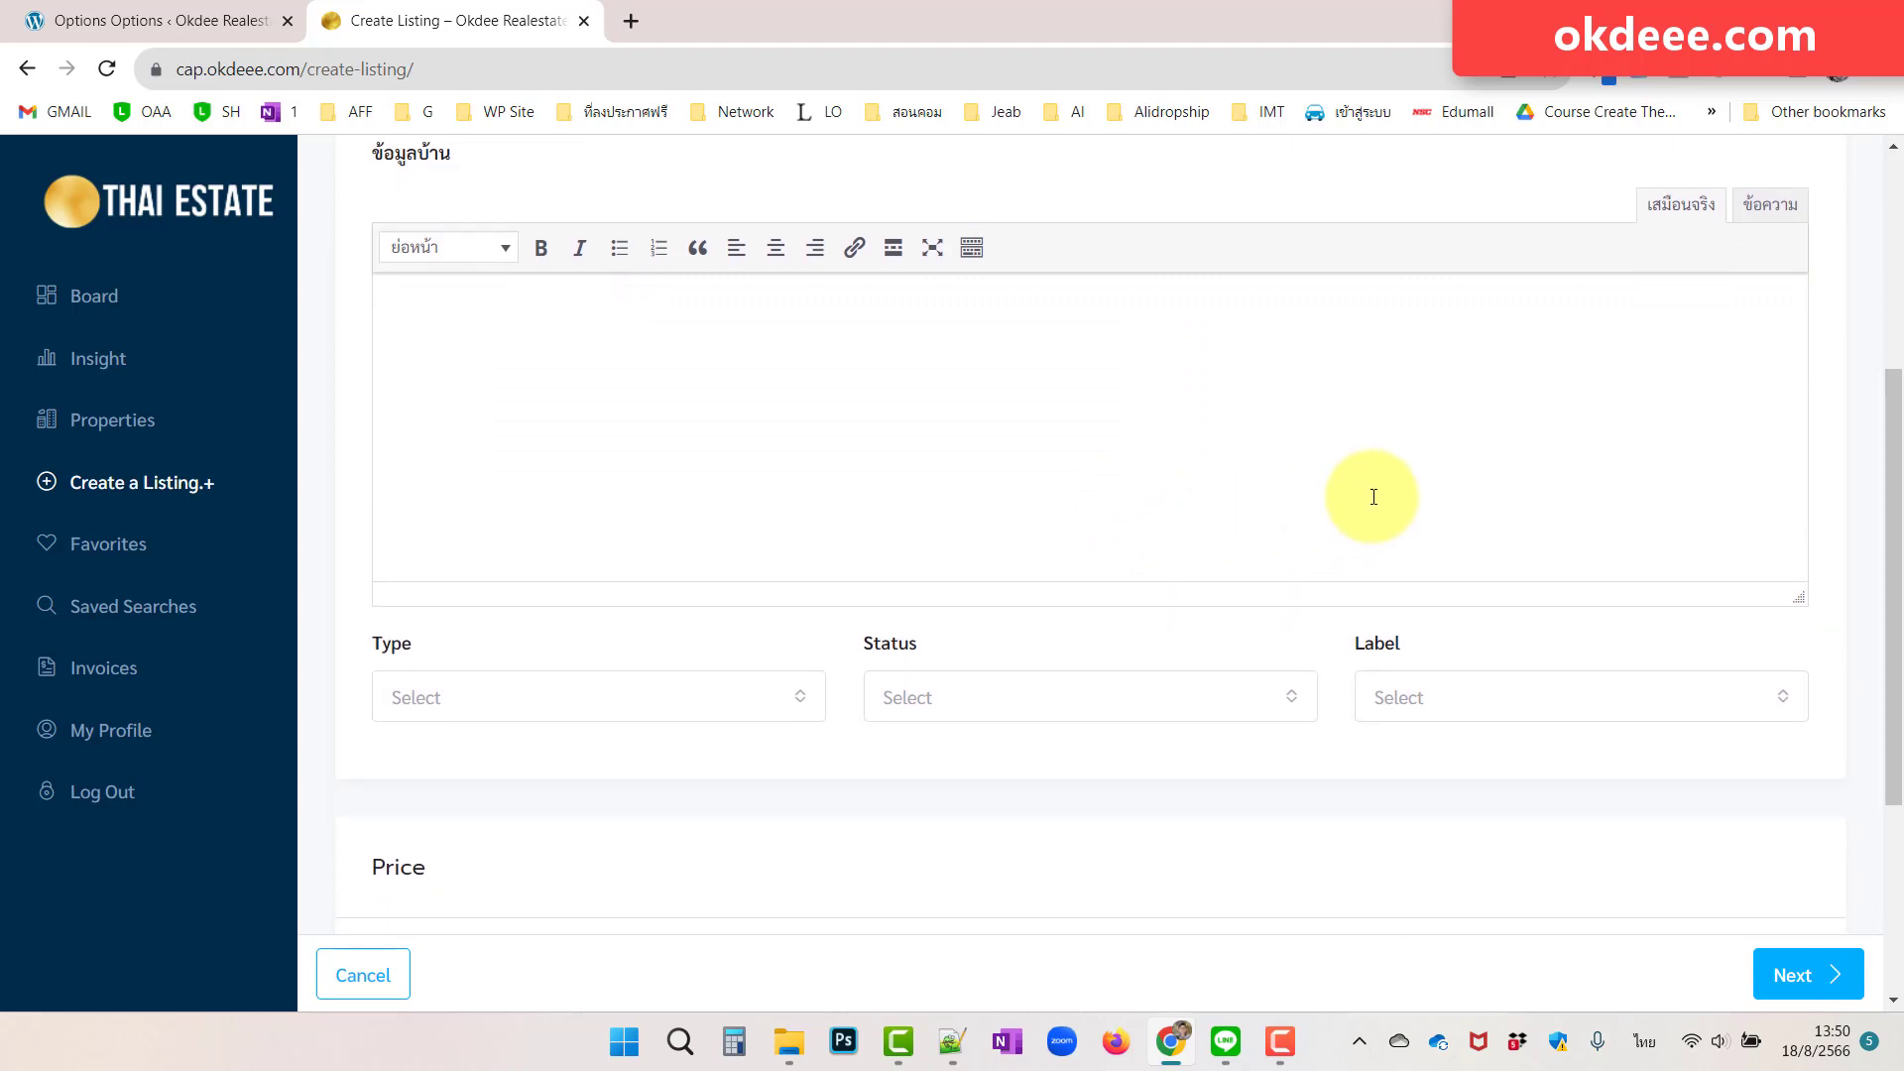
scroll(1374, 497, up, 2)
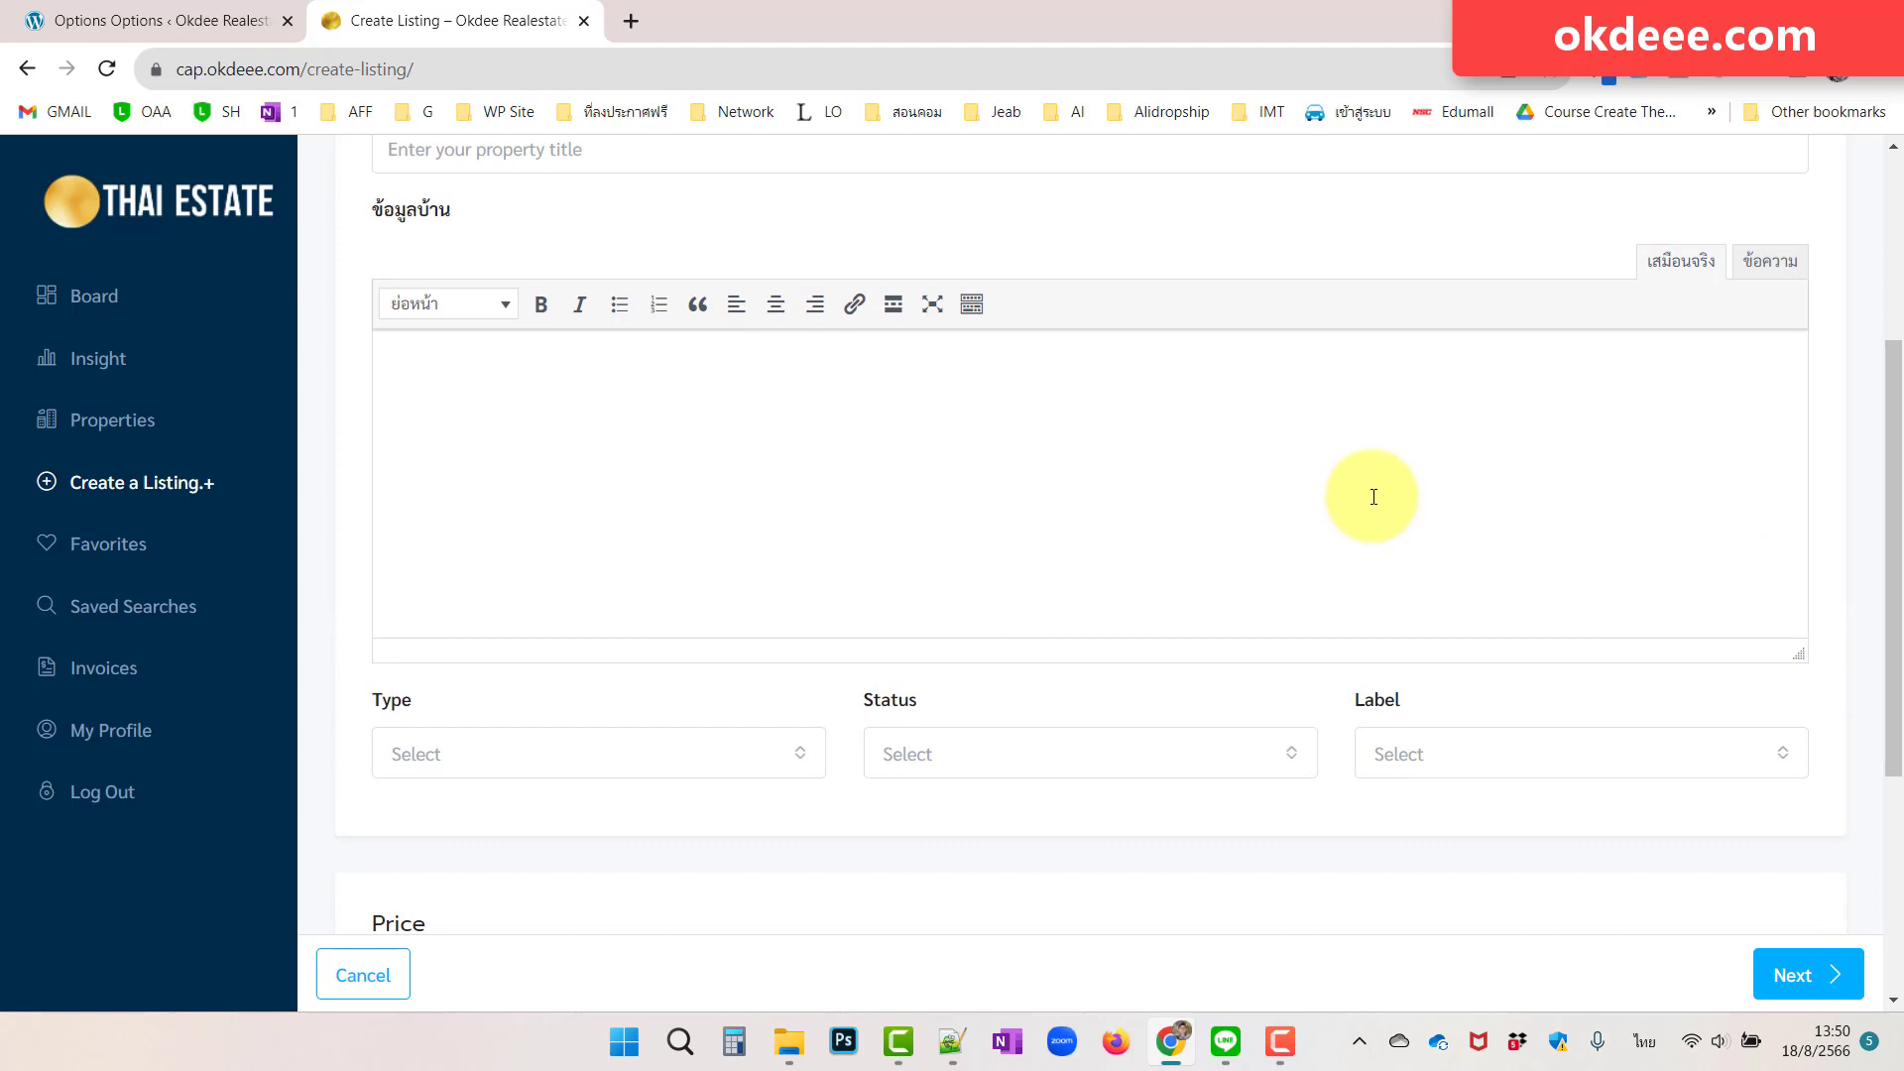
scroll(1374, 497, down, 1)
scroll(1379, 495, up, 3)
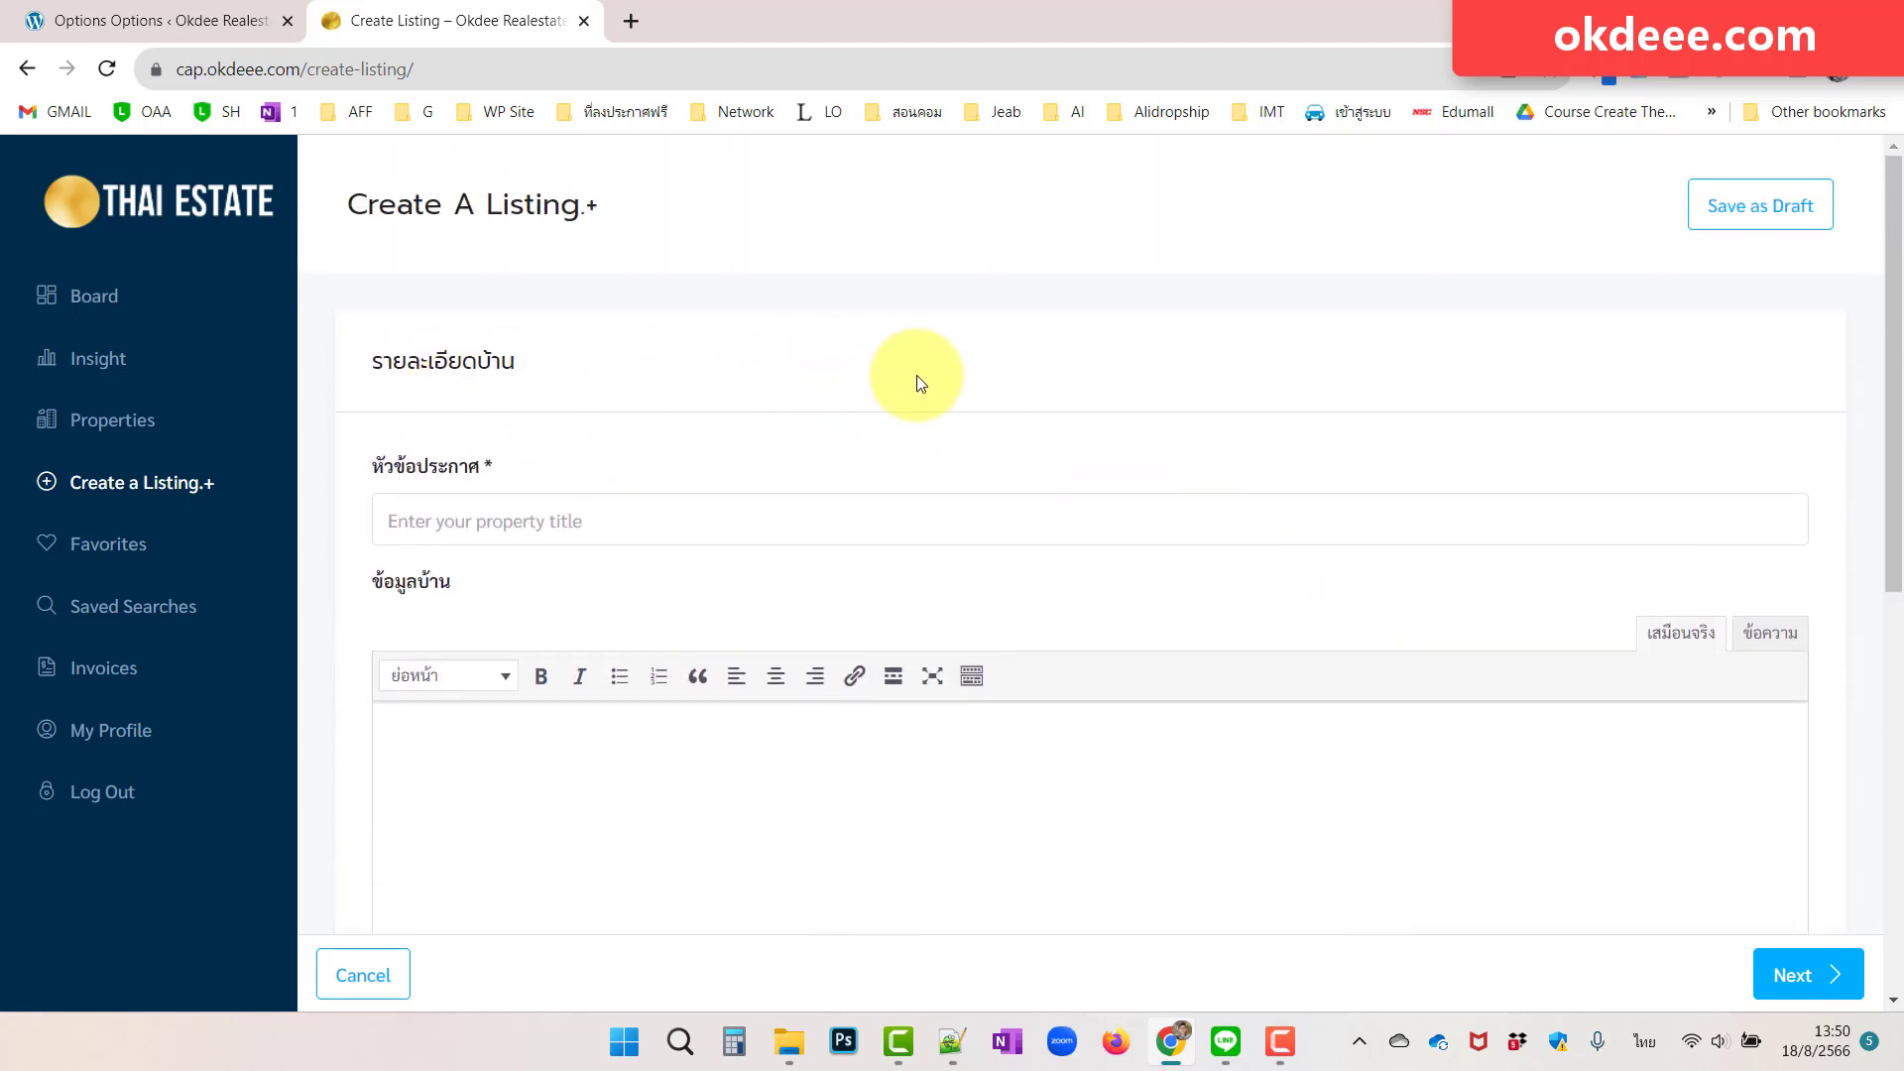
scroll(1042, 426, down, 5)
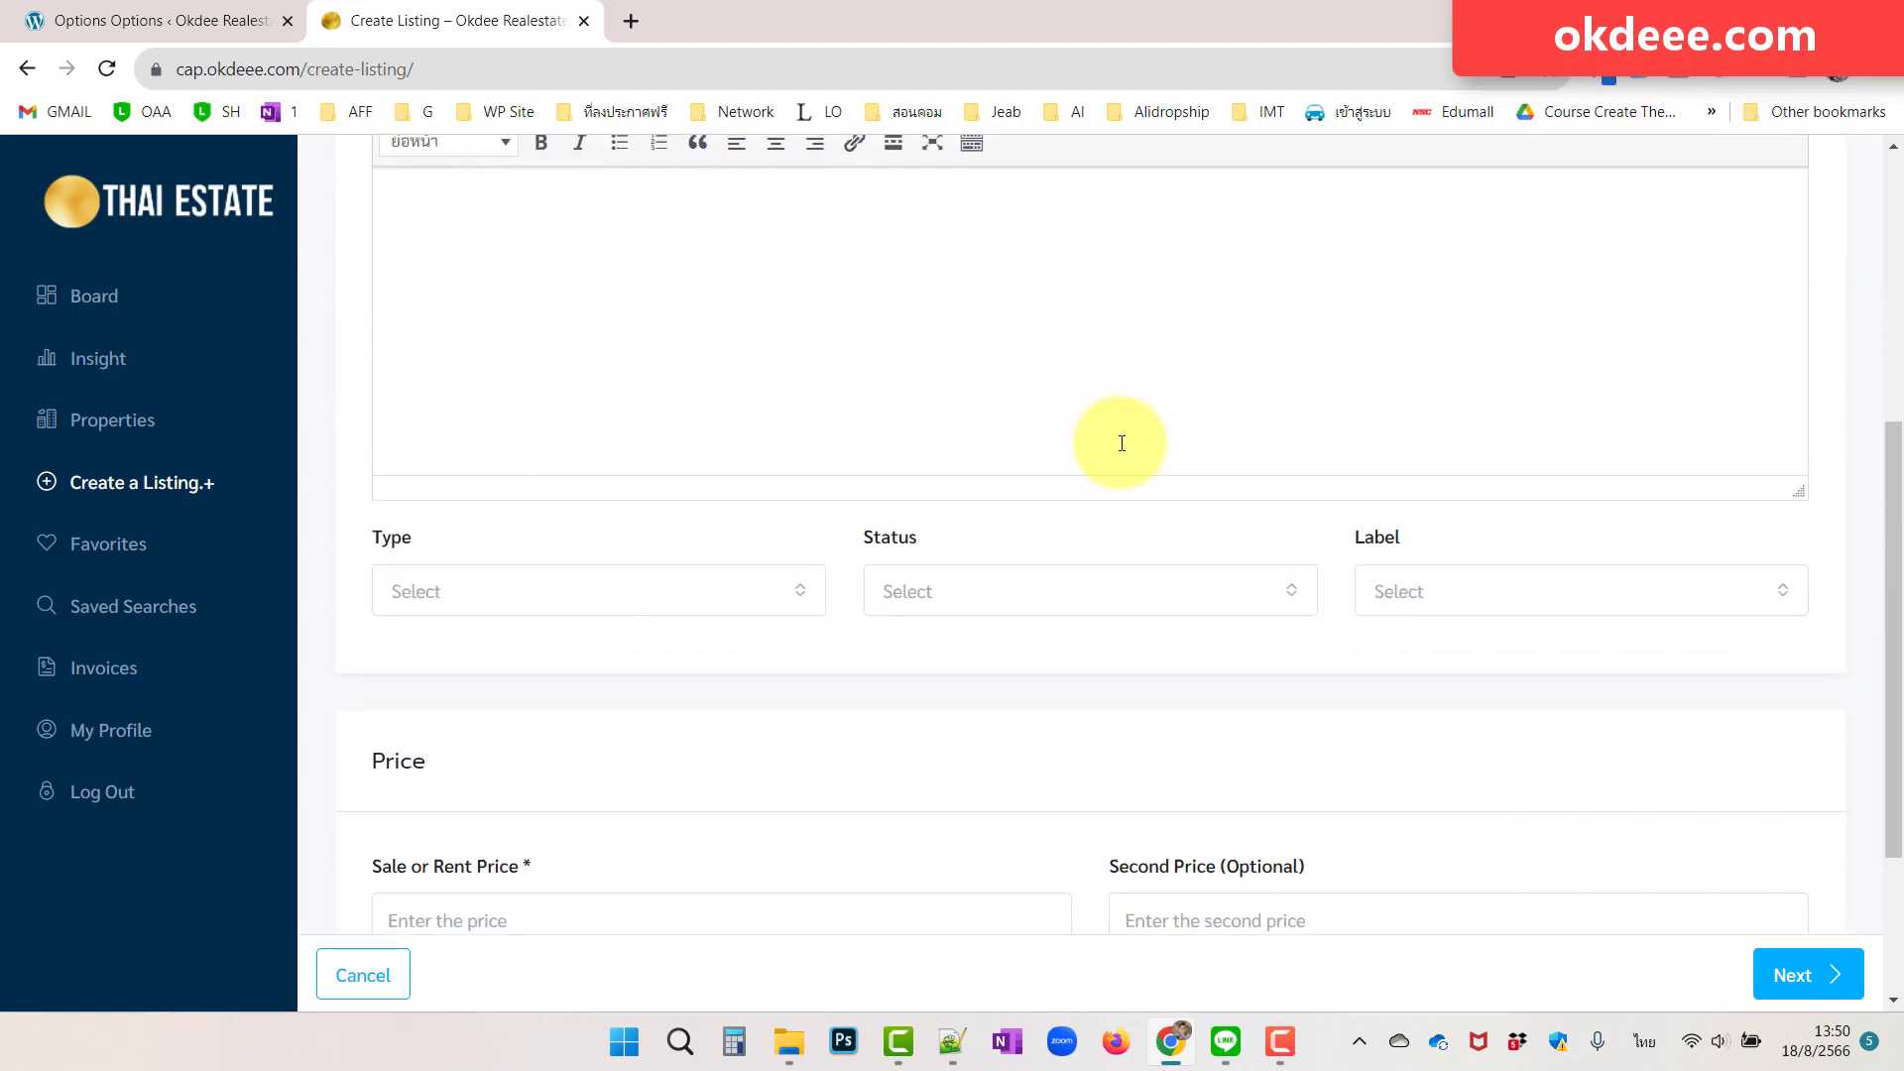
scroll(1119, 439, up, 4)
click(158, 30)
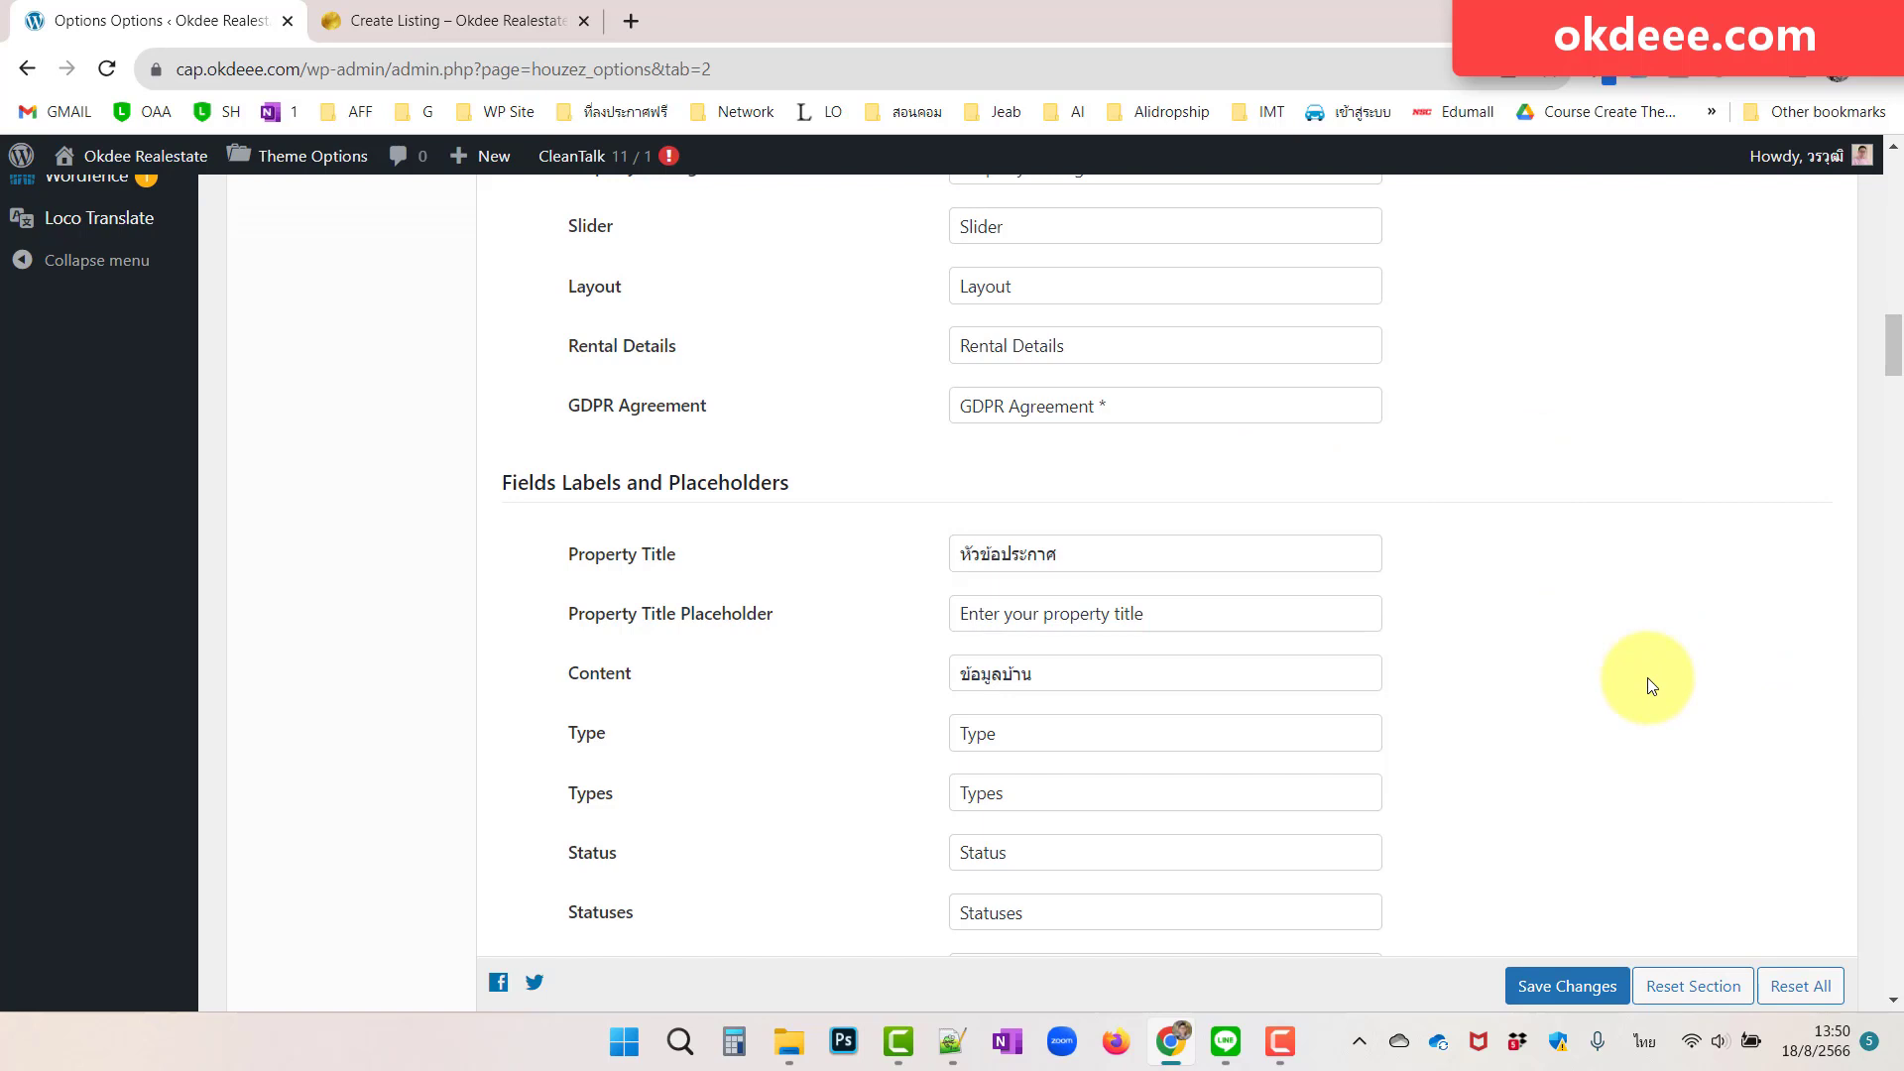
scroll(1652, 684, up, 3)
click(496, 20)
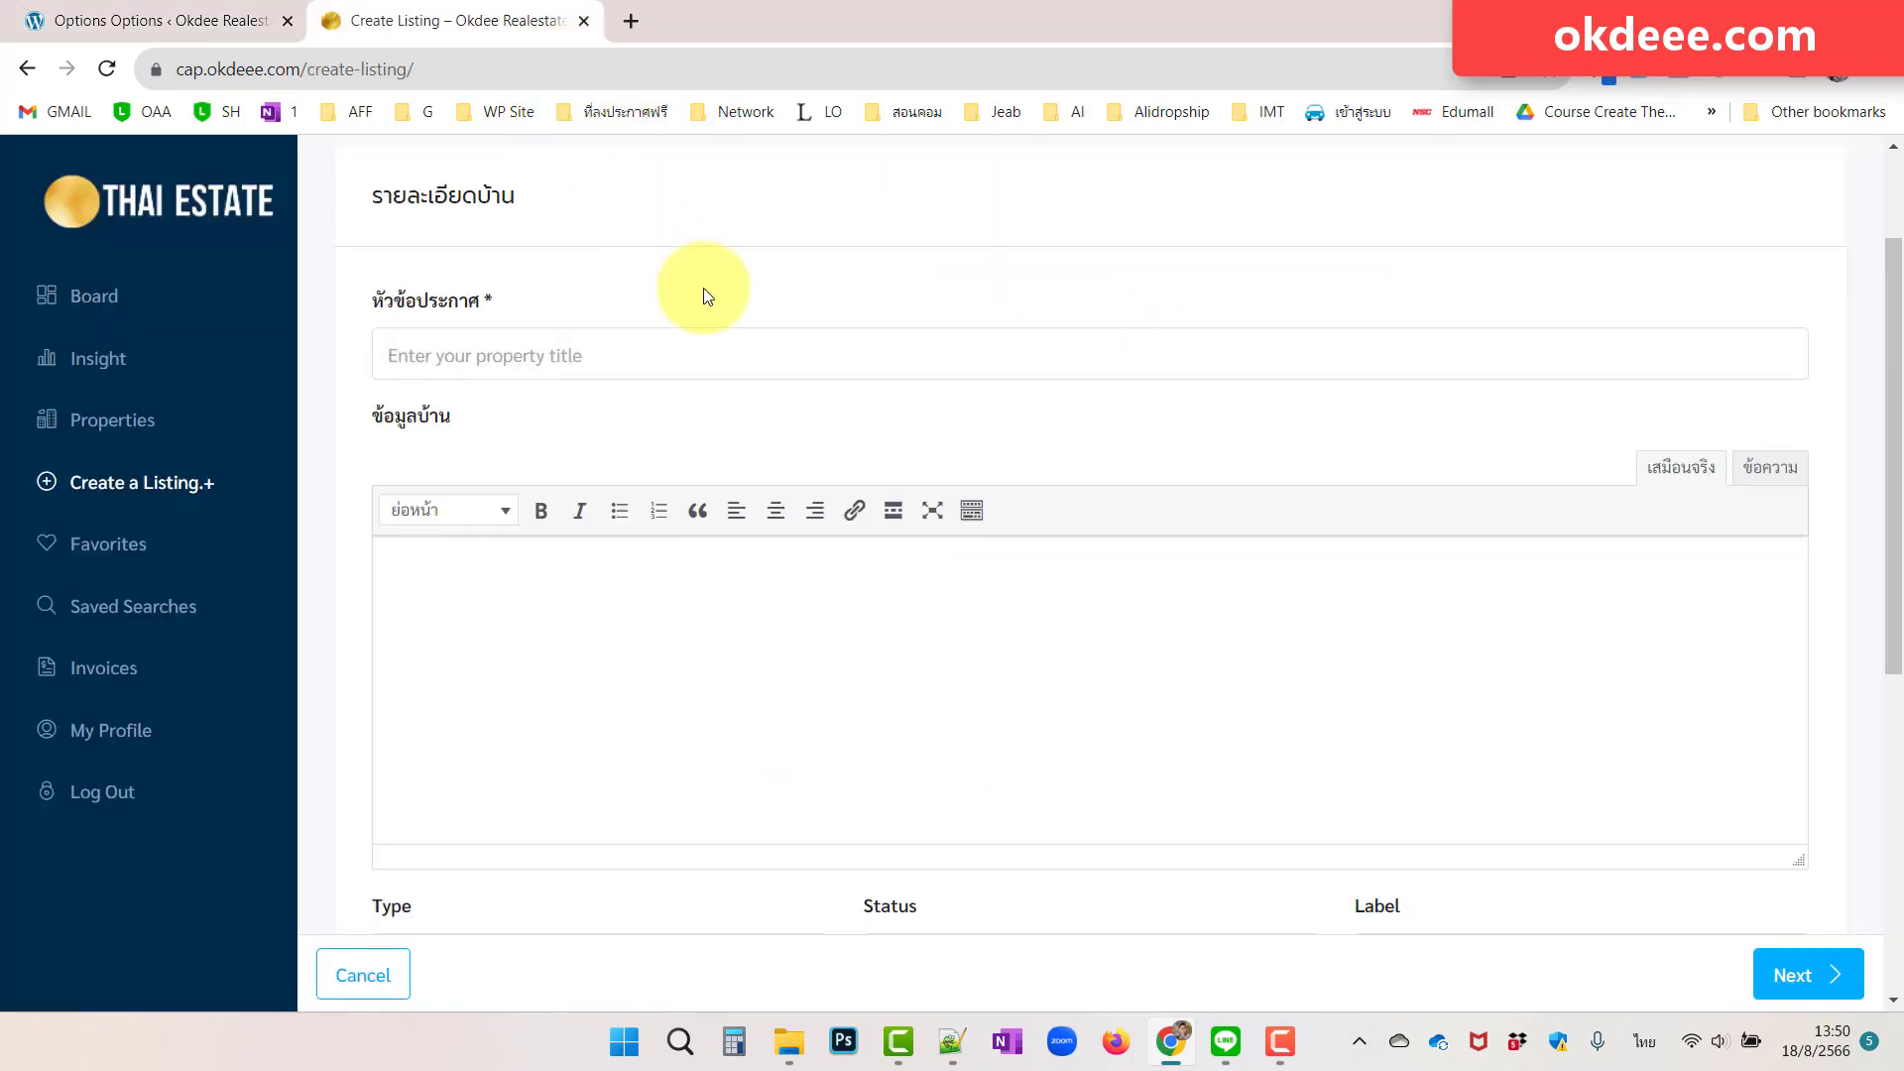
- Return to the real estate site's home page and look over its property search form
click(25, 72)
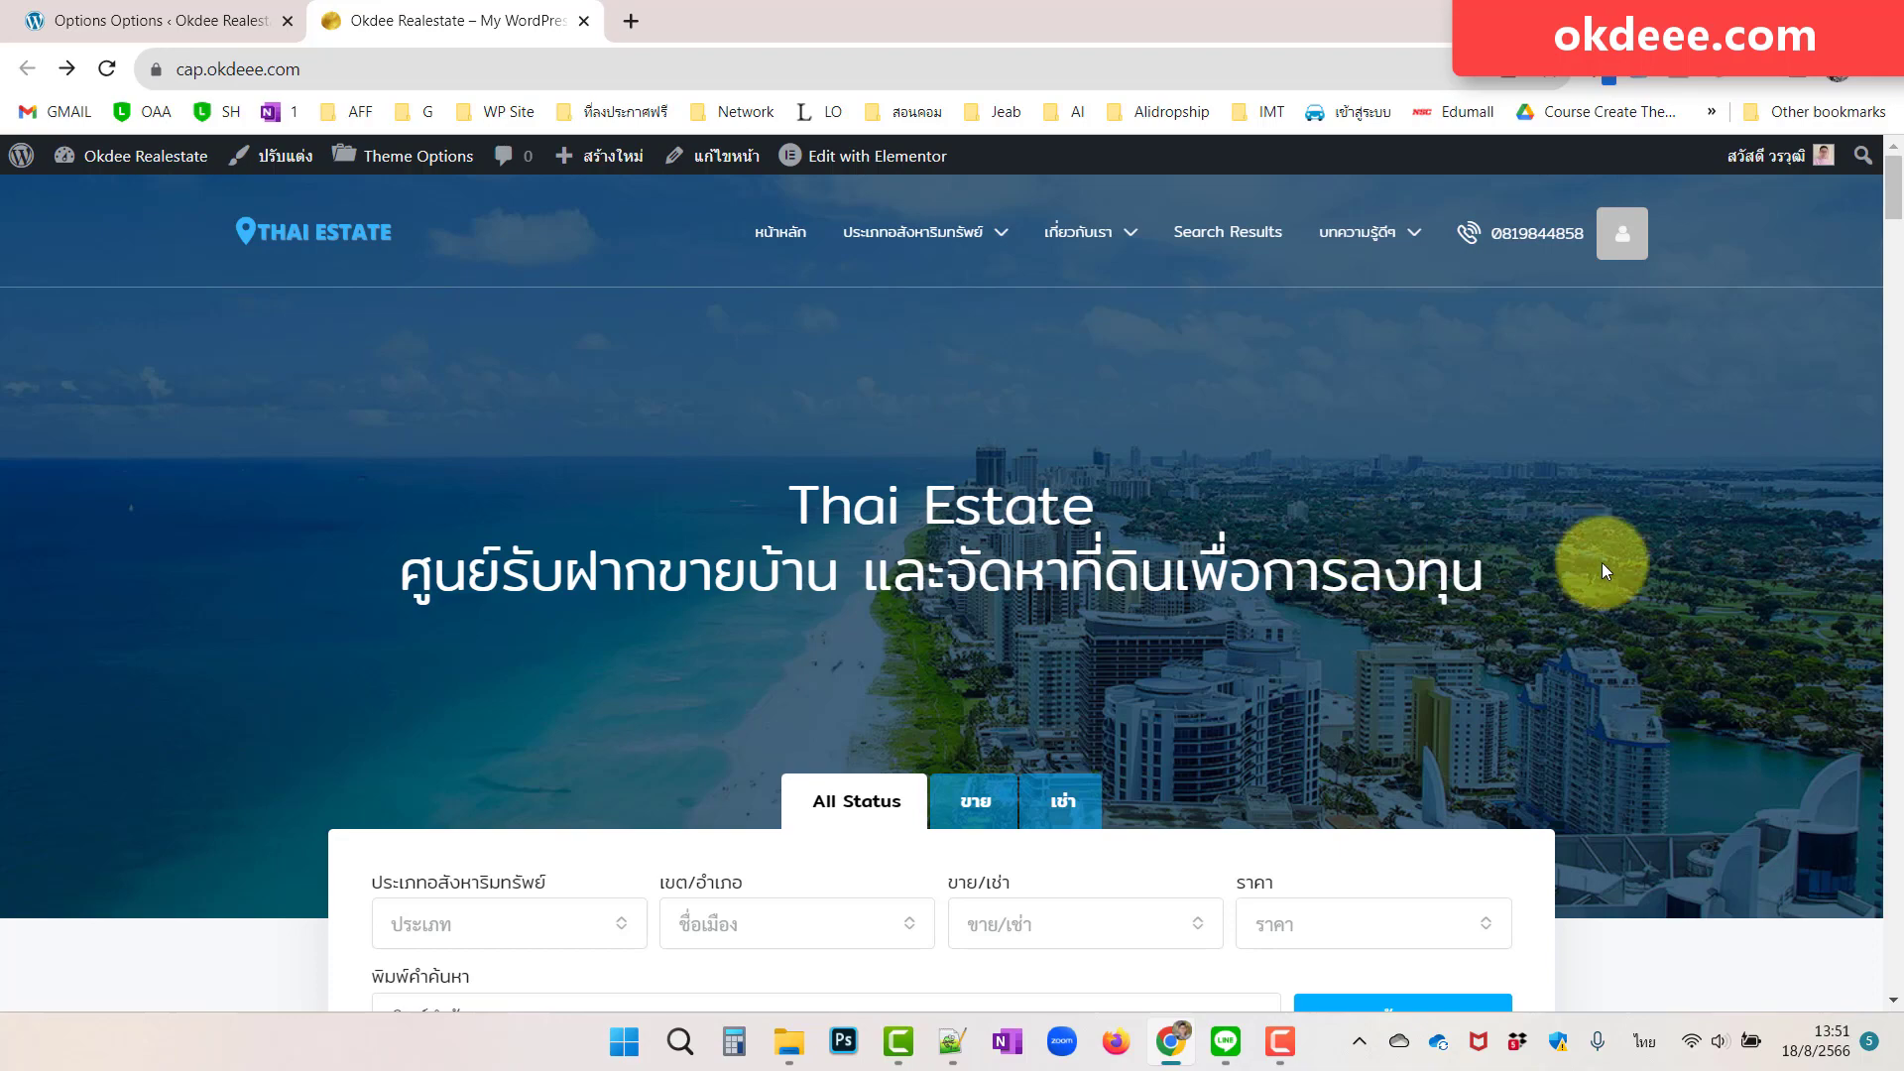
scroll(1615, 622, down, 8)
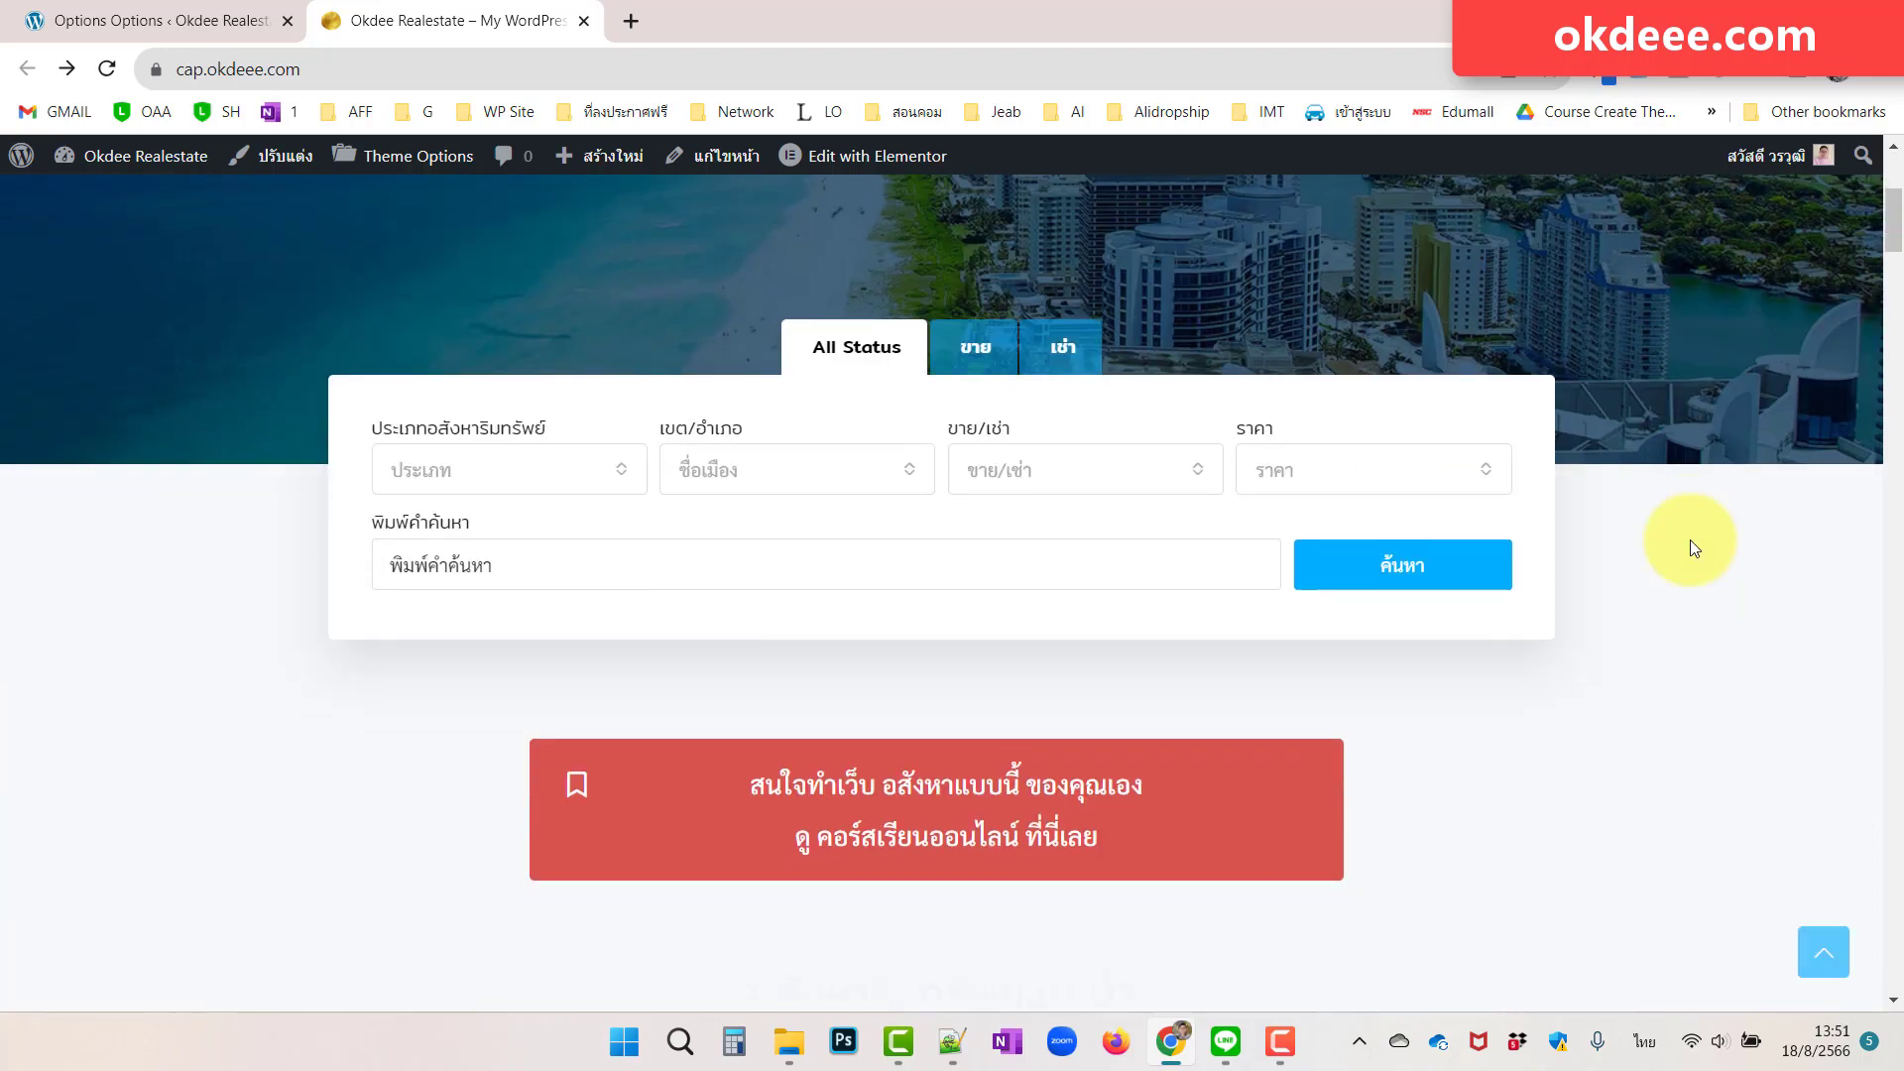